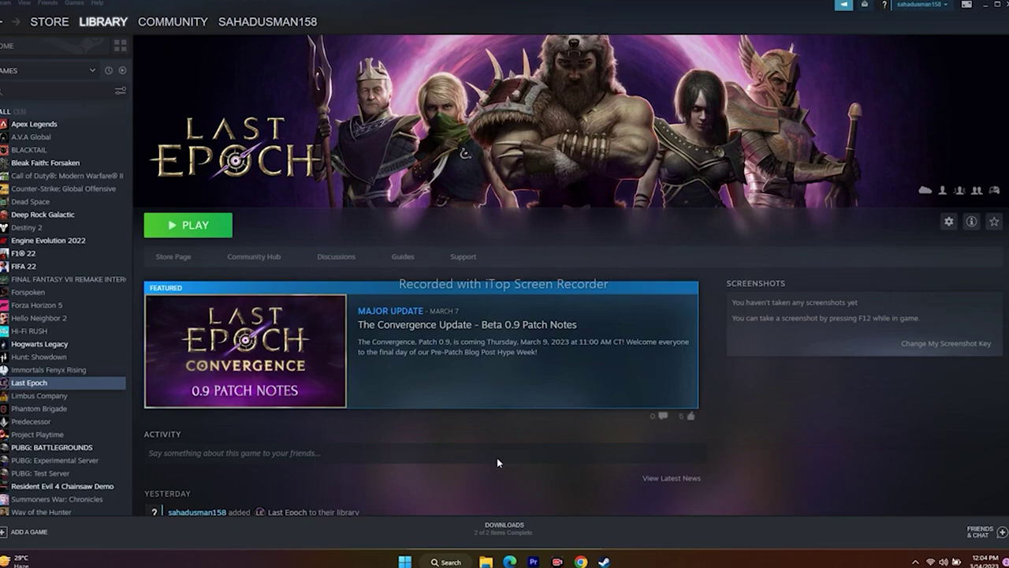
# Display the computer's shutdown and restart options without choosing one
pyautogui.click(404, 560)
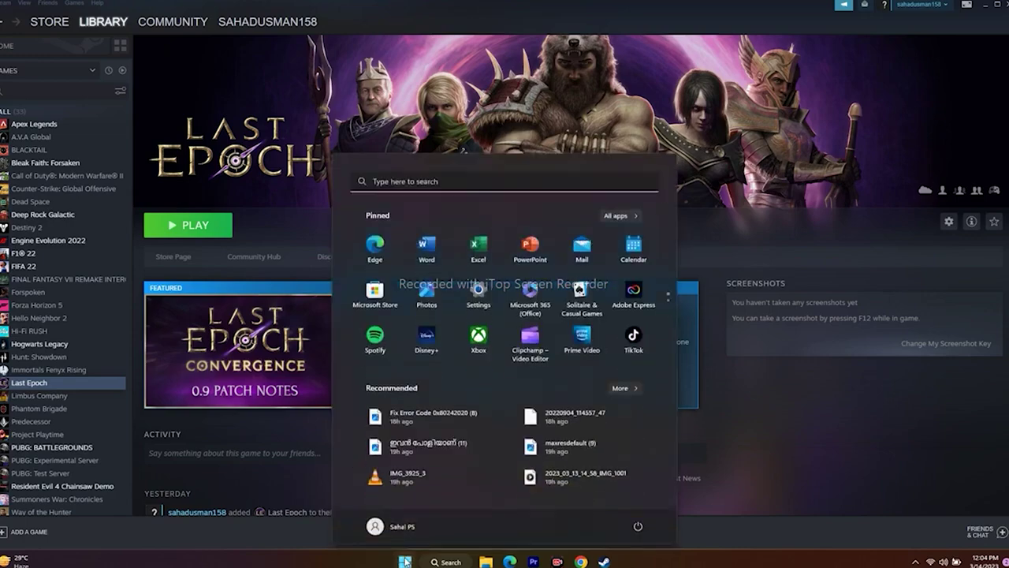
pyautogui.click(638, 526)
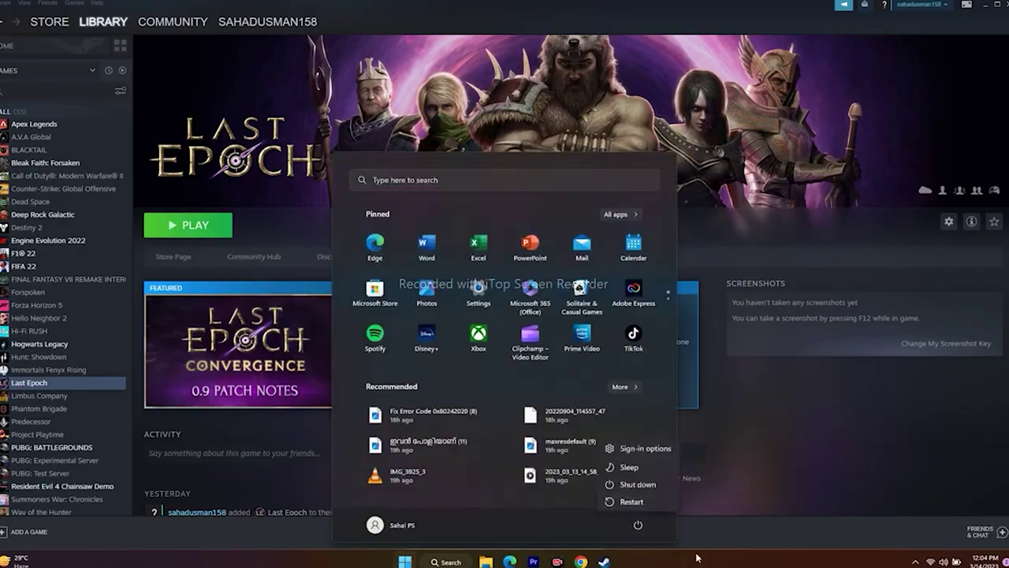
pyautogui.click(699, 557)
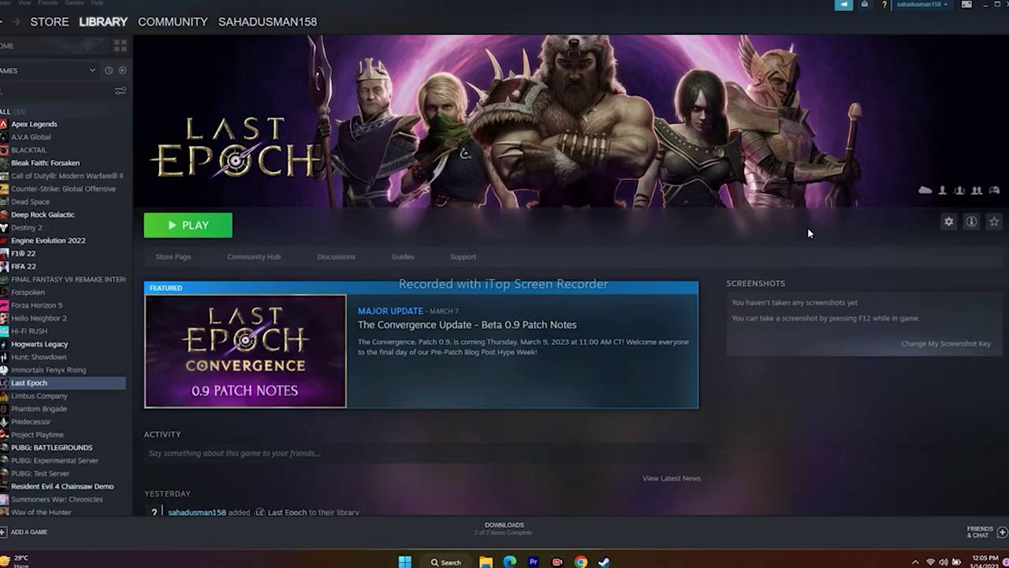
# Verify the integrity of the game files for Last Epoch from its local files properties
pyautogui.rightClick(57, 386)
pyautogui.click(79, 449)
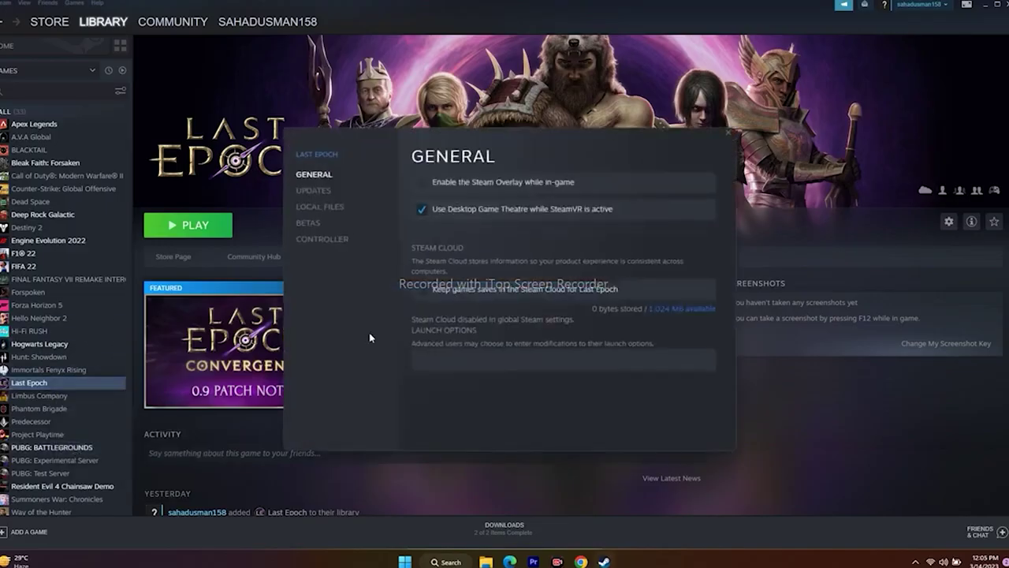
pyautogui.click(325, 205)
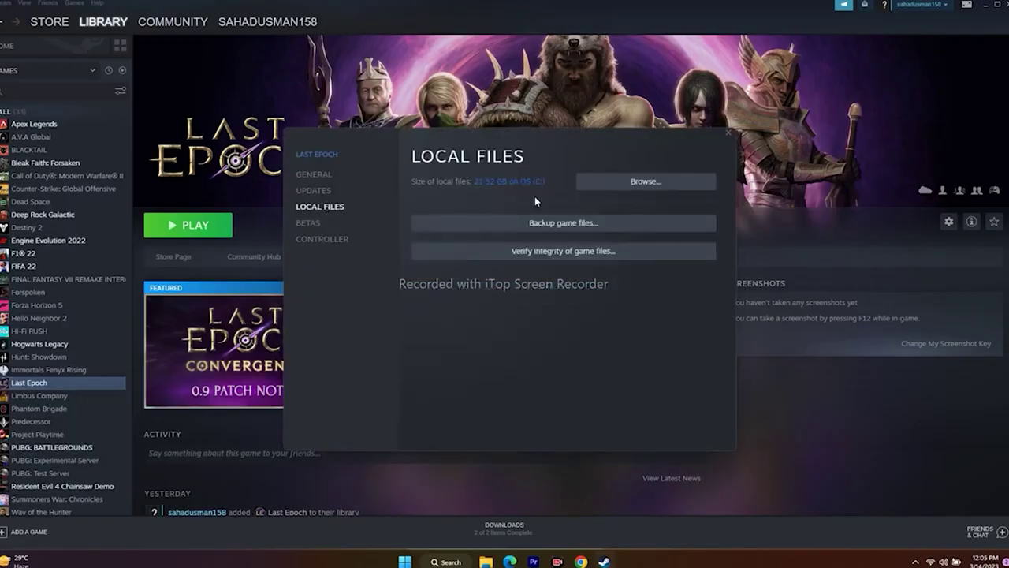
pyautogui.click(556, 253)
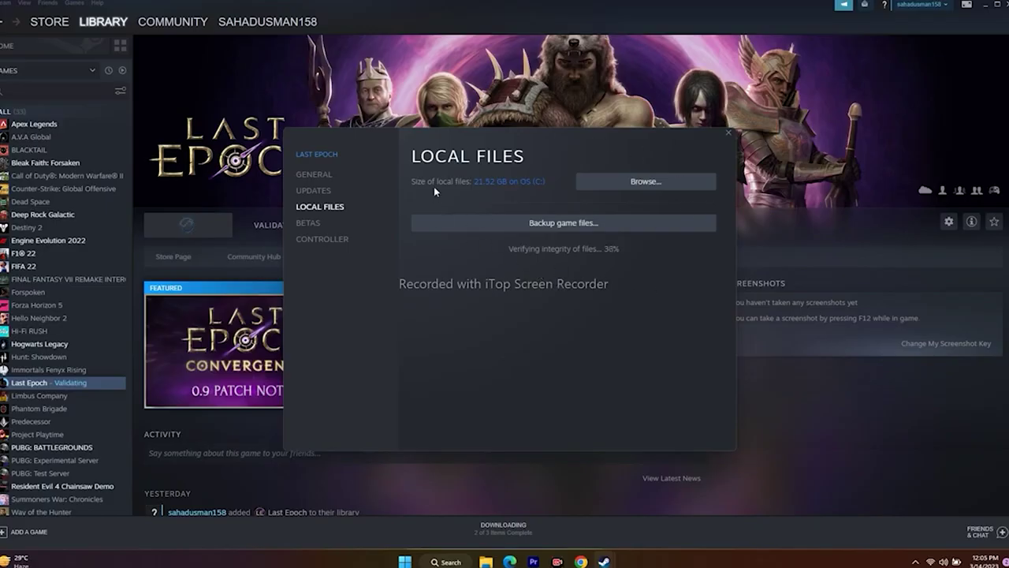
pyautogui.click(840, 375)
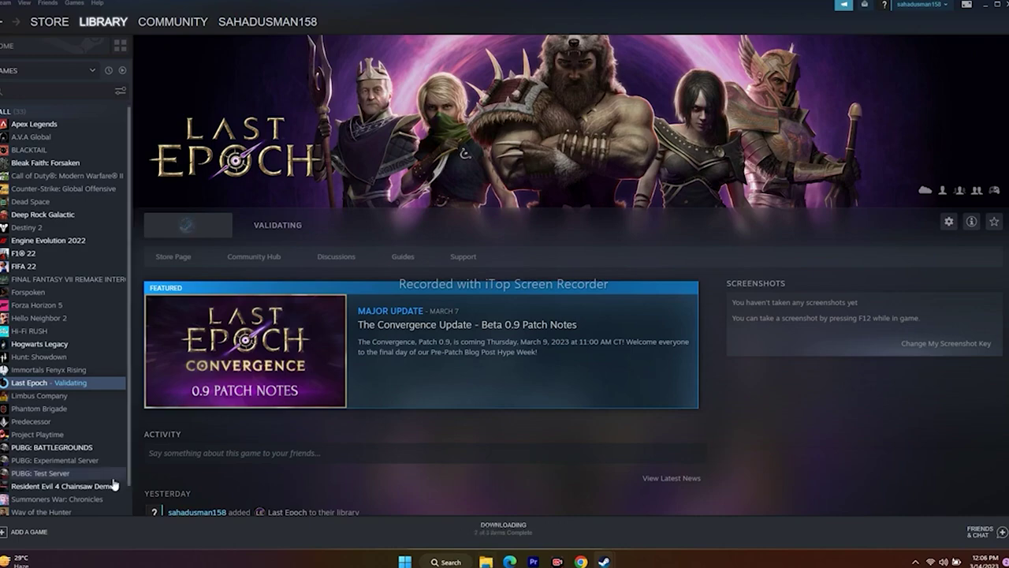
# Browse to the Last Epoch installation folder from the game's local files properties and locate the Last Epoch application
pyautogui.rightClick(43, 386)
pyautogui.click(63, 441)
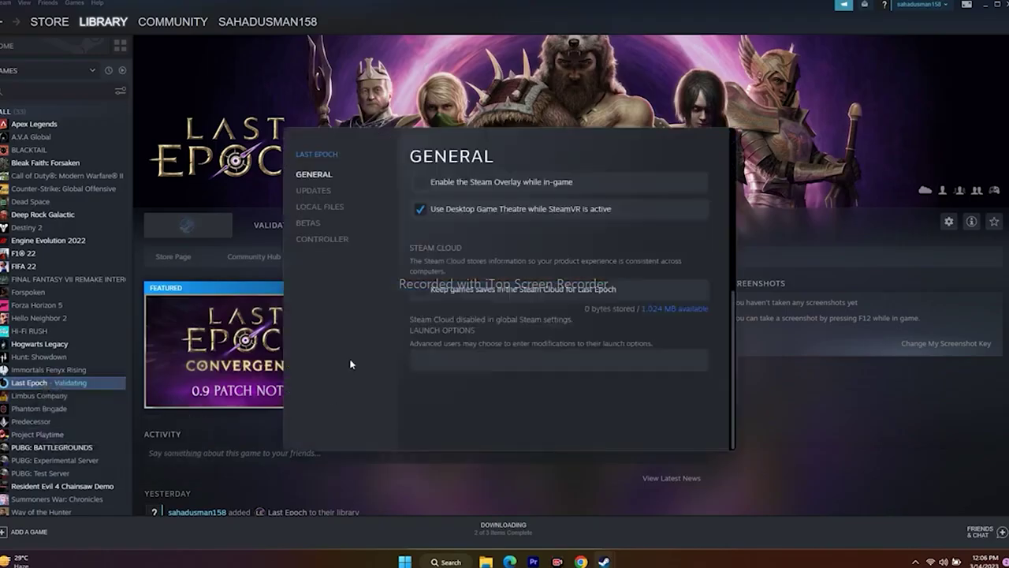
pyautogui.click(321, 208)
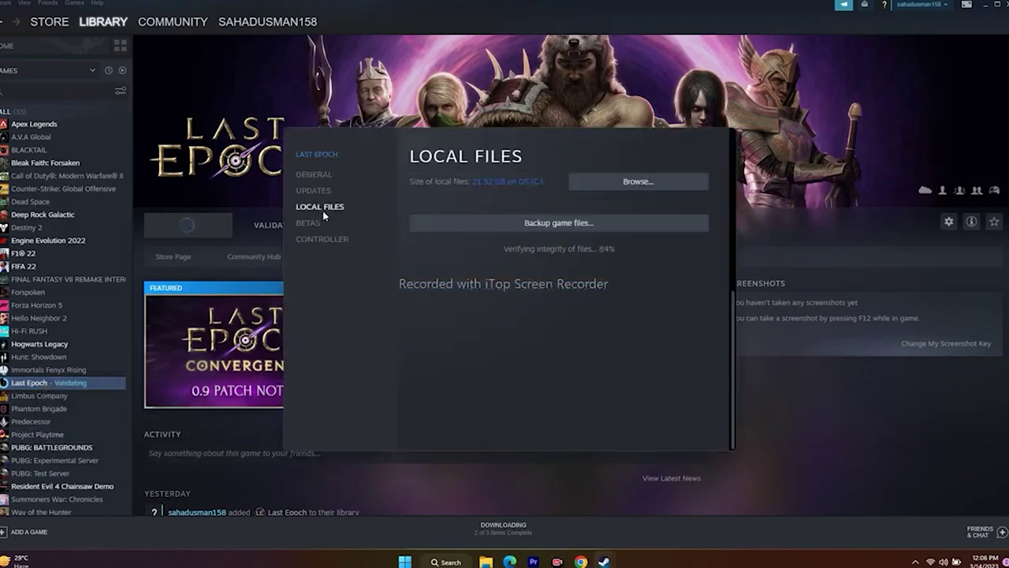
pyautogui.click(645, 186)
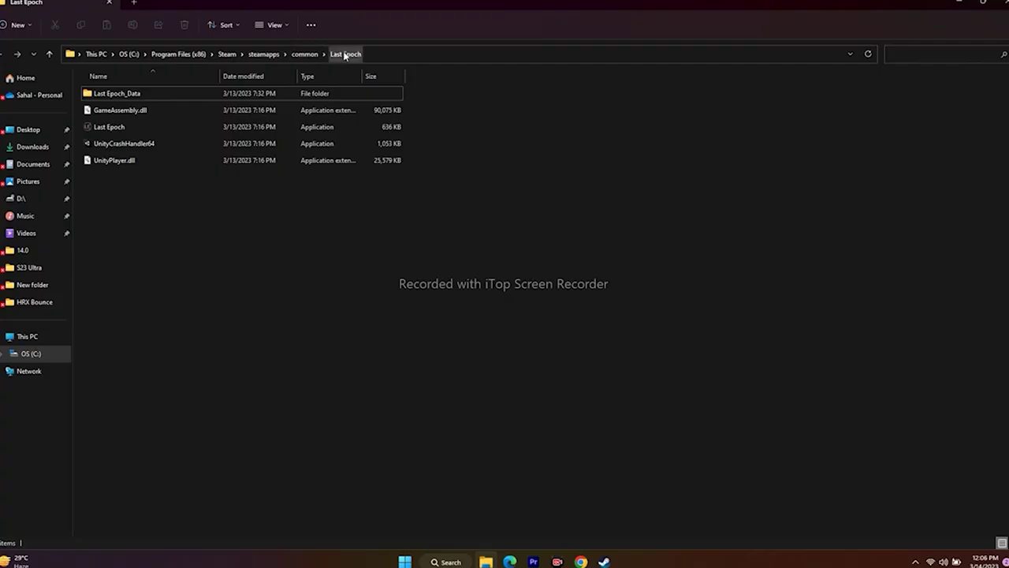
pyautogui.click(120, 128)
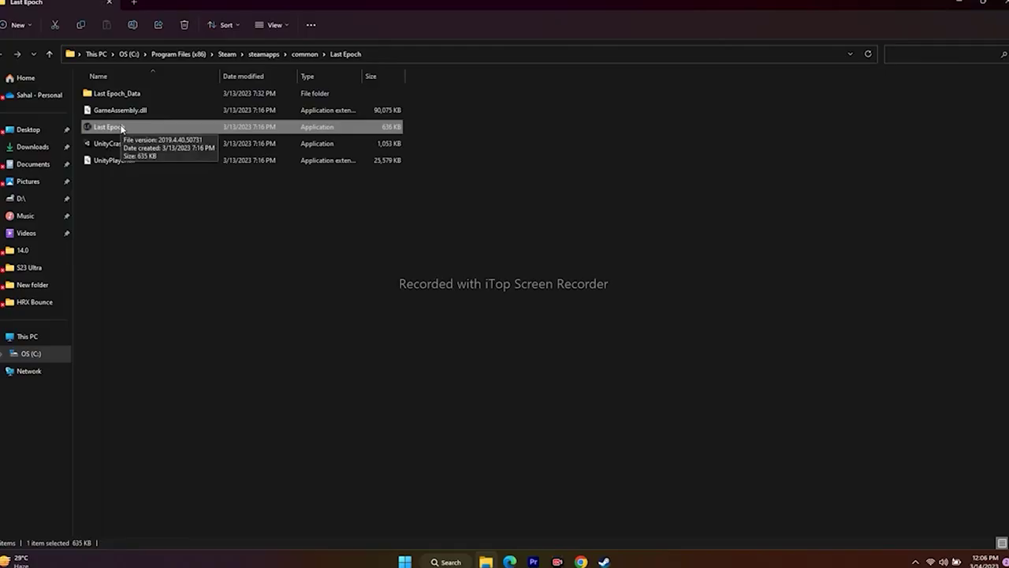
pyautogui.click(453, 336)
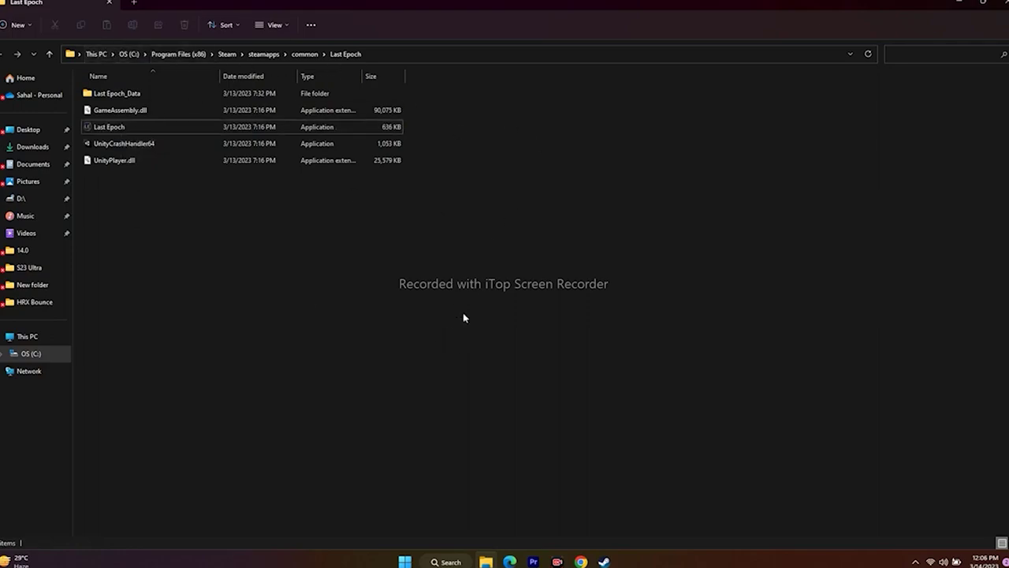
# Set the Last Epoch application to run as an administrator in its compatibility properties and apply the change
pyautogui.rightClick(114, 132)
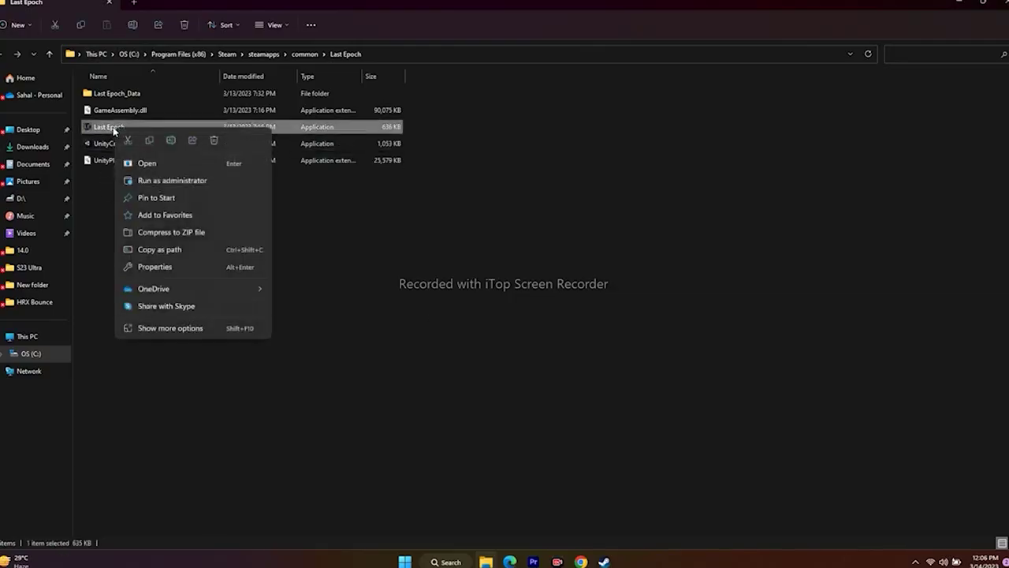
pyautogui.click(152, 326)
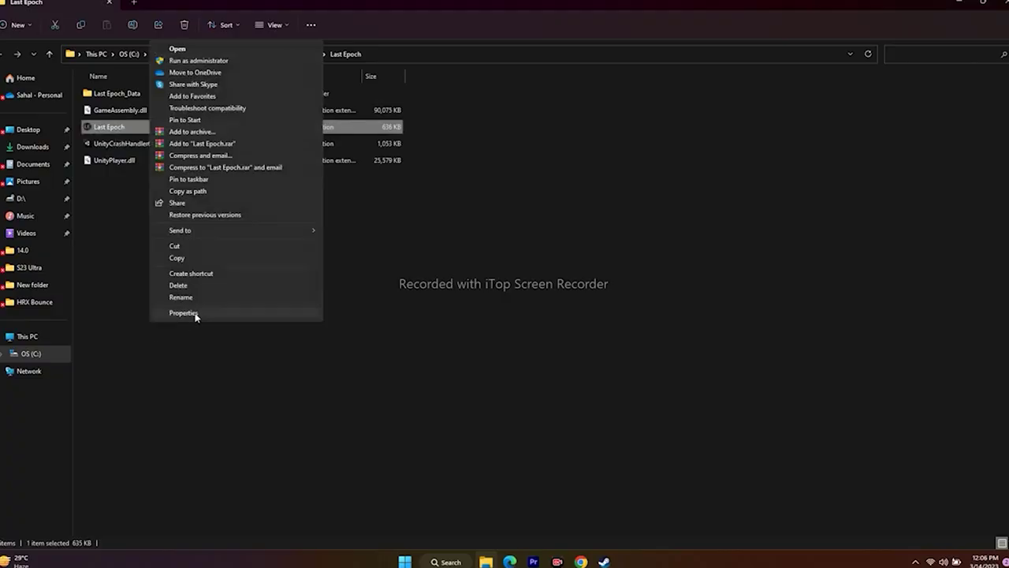
pyautogui.click(193, 313)
pyautogui.click(206, 275)
pyautogui.moveTo(255, 261); pyautogui.dragTo(678, 118)
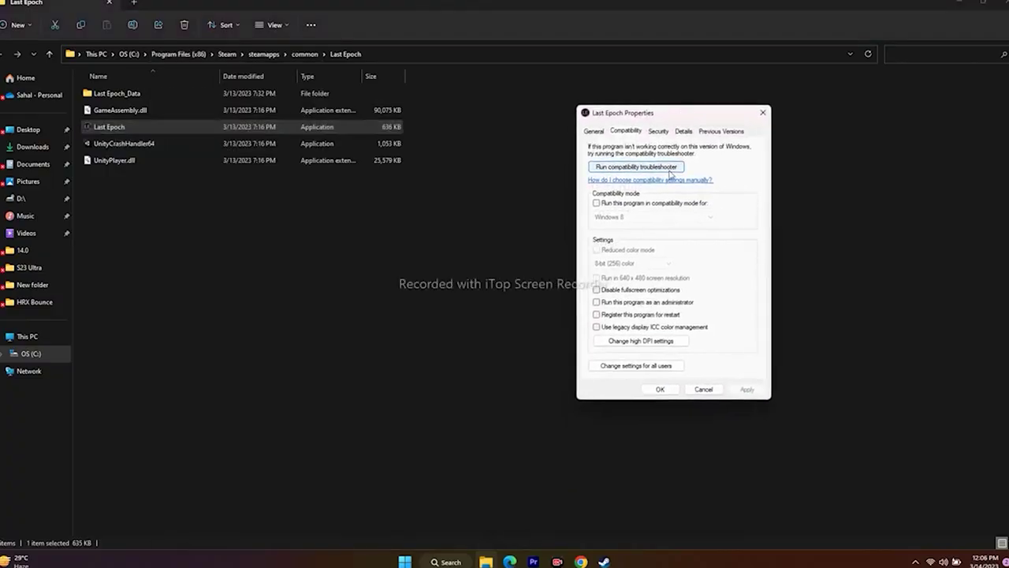
pyautogui.click(596, 303)
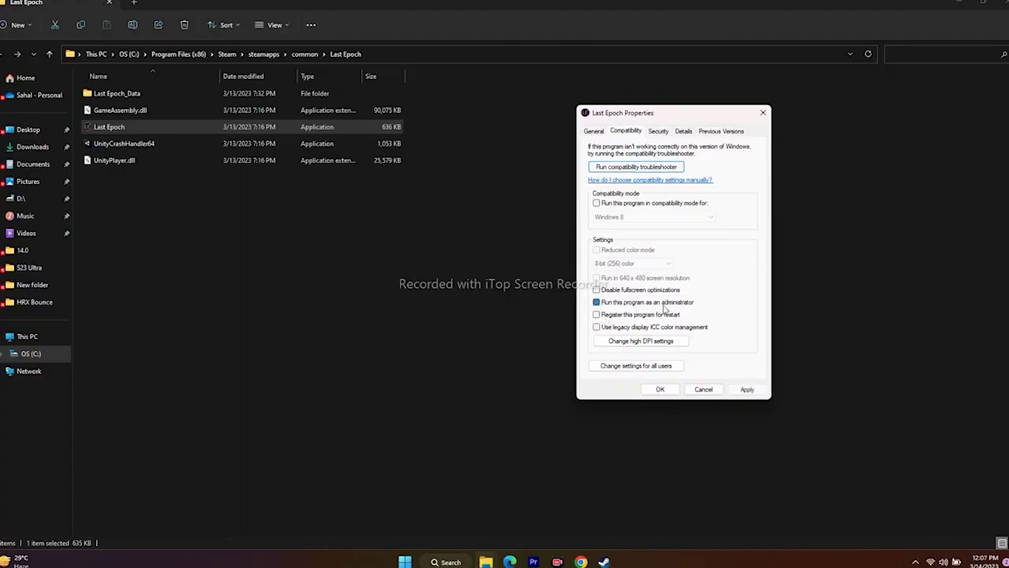
pyautogui.click(747, 389)
pyautogui.click(674, 391)
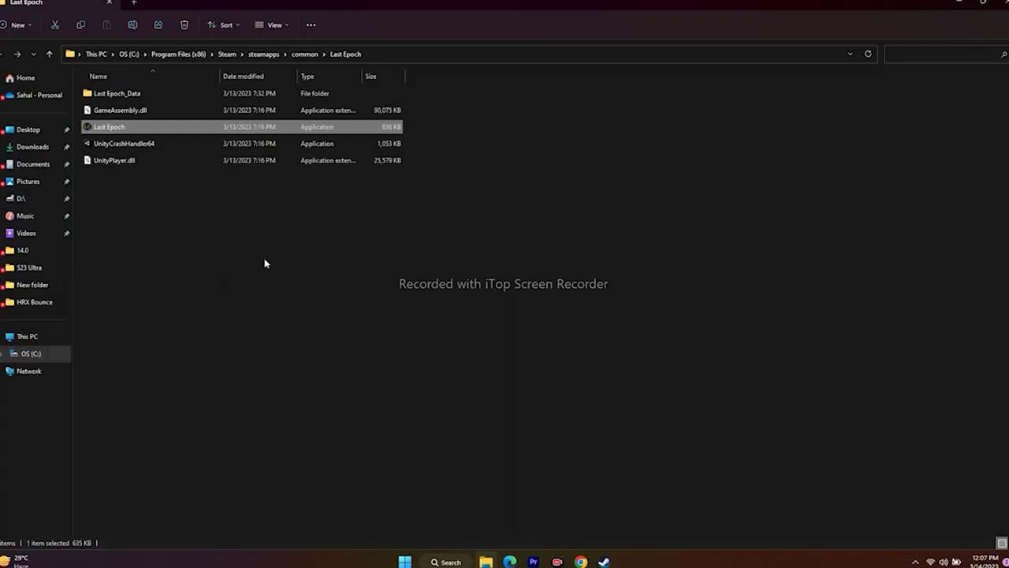
# Enable compatibility mode for Windows 7 in the Last Epoch application's properties and apply it
pyautogui.rightClick(120, 131)
pyautogui.click(159, 331)
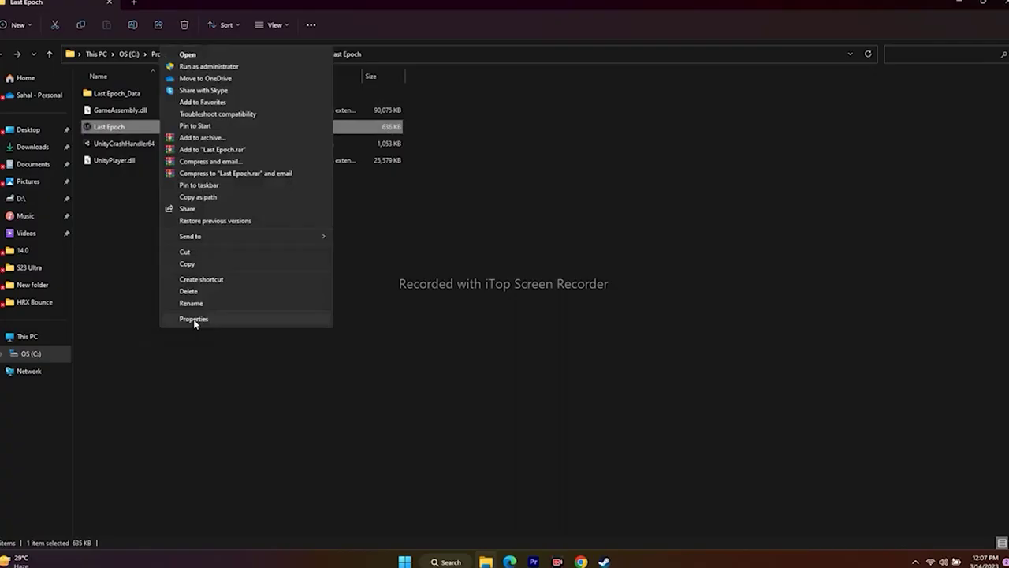
pyautogui.click(195, 319)
pyautogui.click(213, 274)
pyautogui.moveTo(257, 264); pyautogui.dragTo(550, 89)
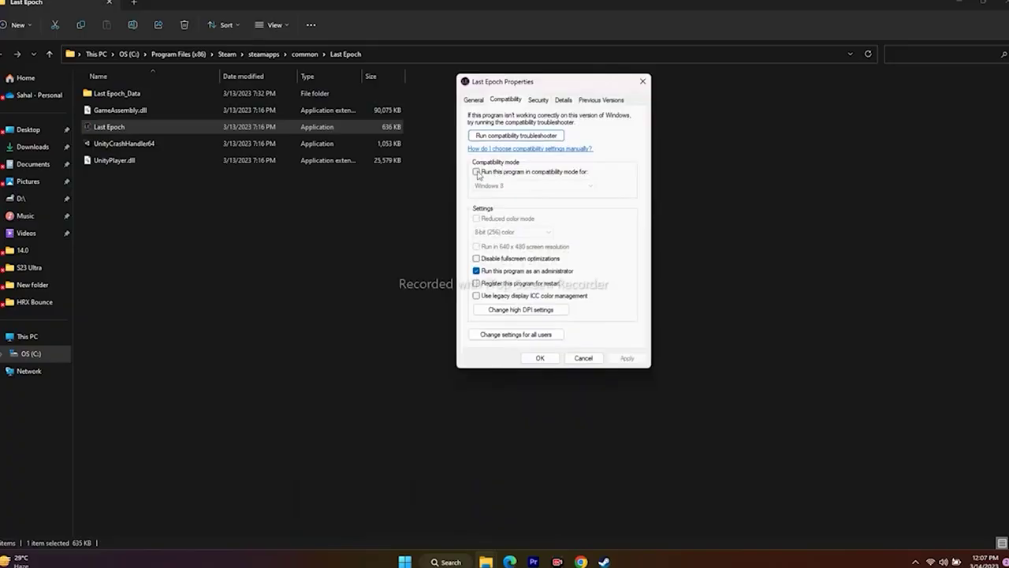
pyautogui.click(476, 172)
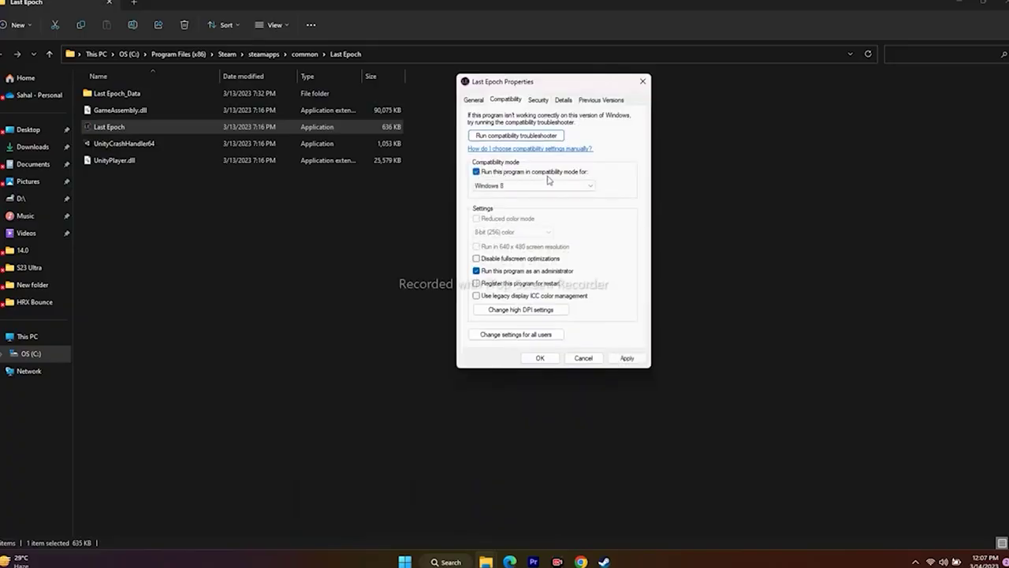
pyautogui.click(505, 186)
pyautogui.click(504, 221)
pyautogui.click(627, 359)
# Switch the Last Epoch application's compatibility mode to Windows 8 and apply it
pyautogui.click(511, 188)
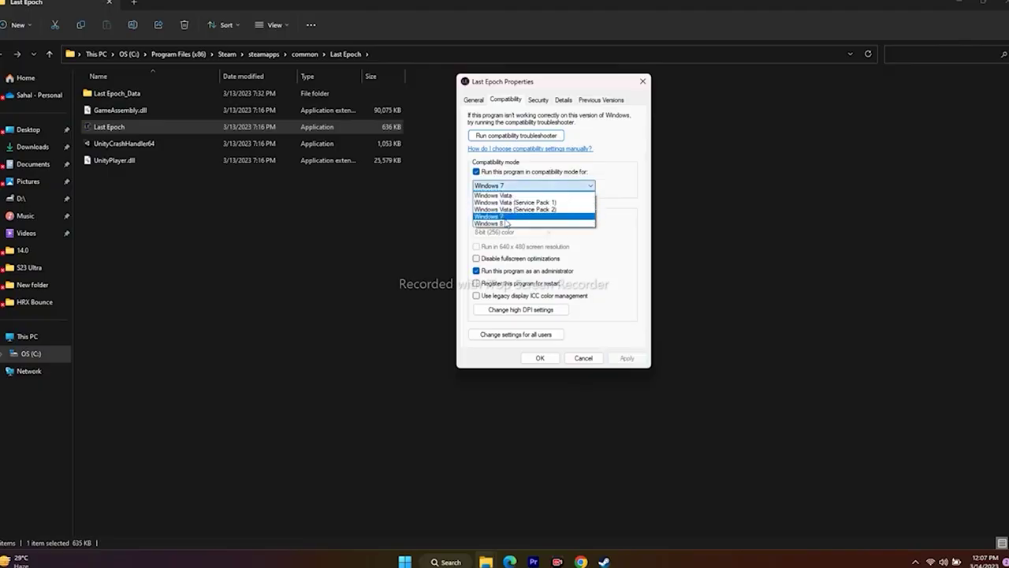
pyautogui.click(504, 223)
pyautogui.click(628, 359)
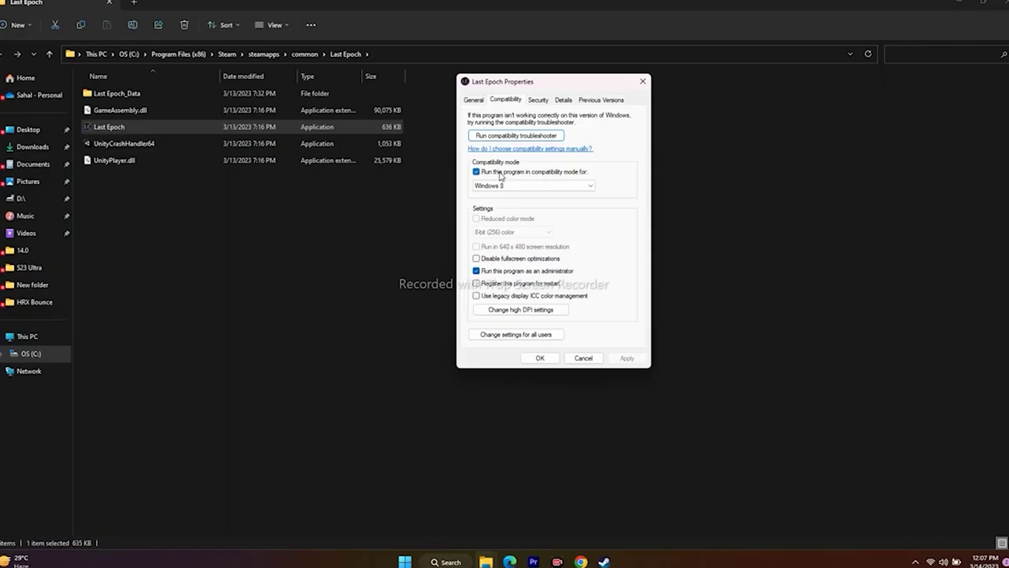
# Turn off compatibility mode for the Last Epoch application, apply the change and close its properties
pyautogui.click(477, 172)
pyautogui.click(625, 357)
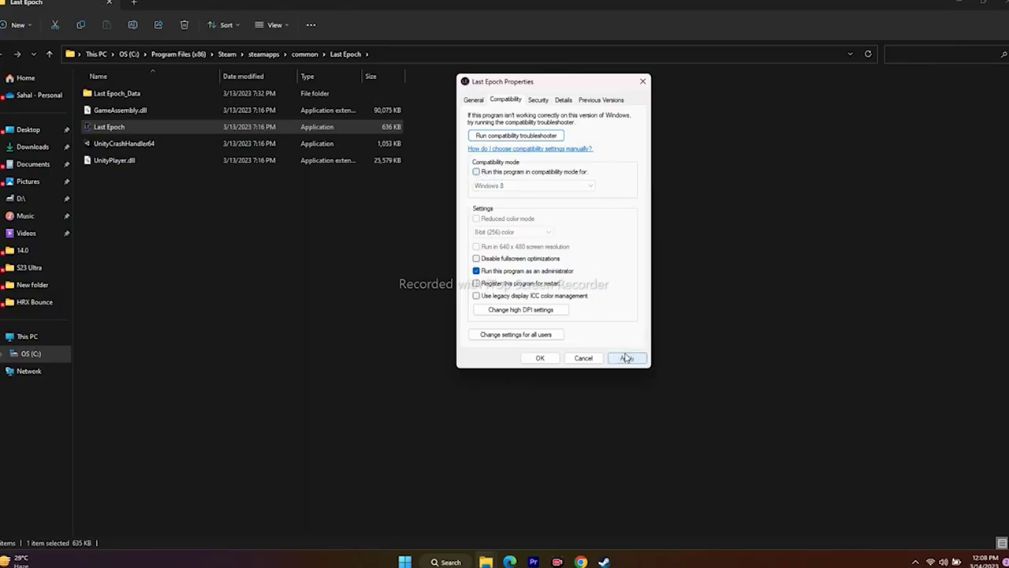
pyautogui.click(542, 359)
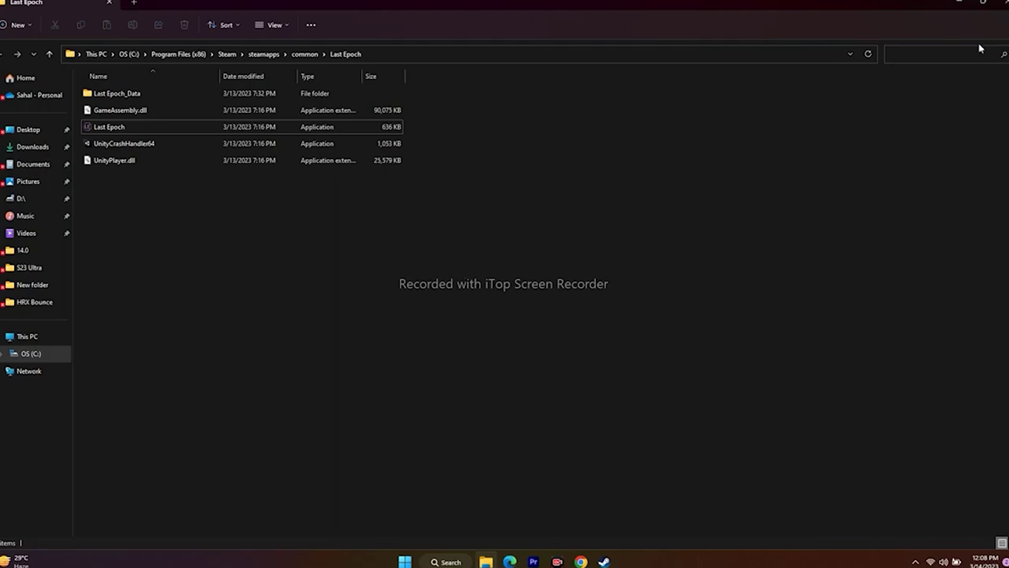
# Close the game folder and clear the Steam library and game properties windows off the desktop
pyautogui.click(1003, 5)
pyautogui.click(744, 134)
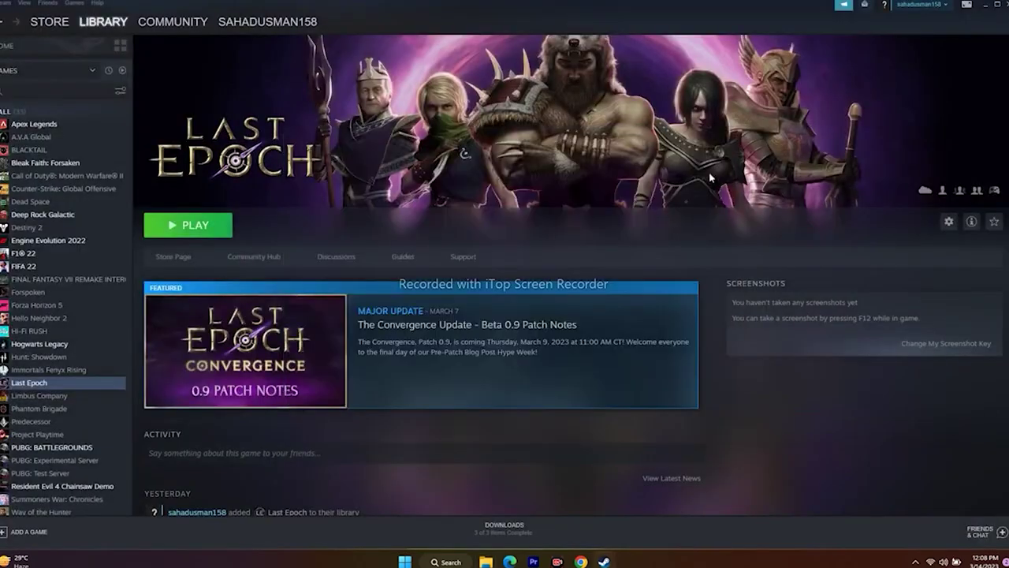
pyautogui.click(989, 10)
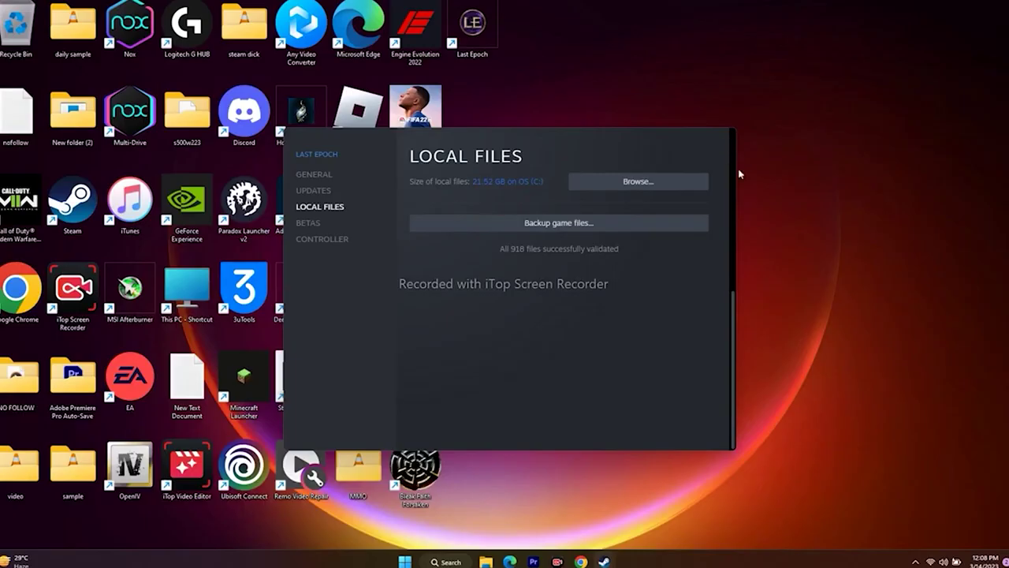
pyautogui.moveTo(604, 560)
pyautogui.click(699, 471)
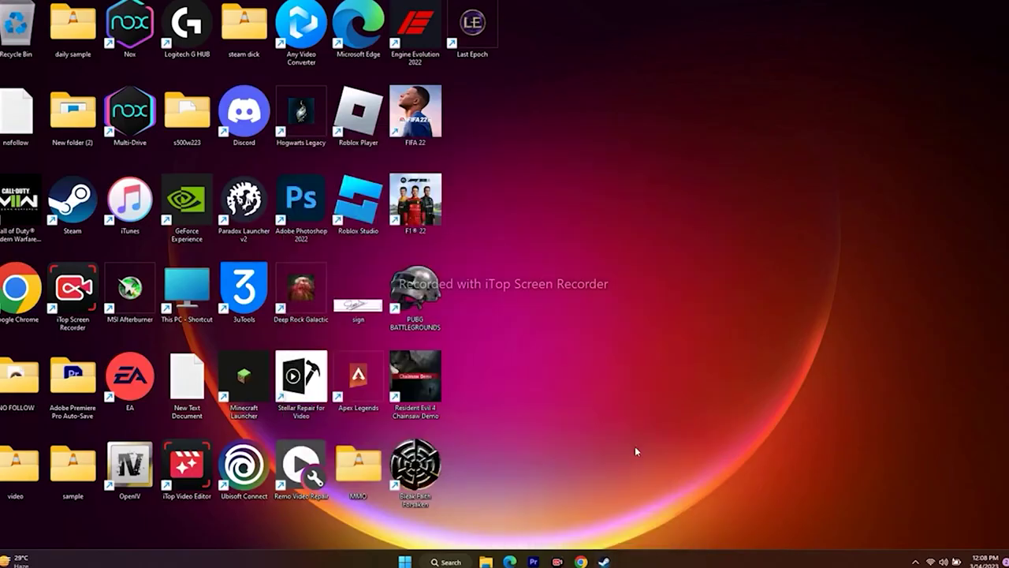
# Search Windows for "settings", open the Settings app and go to the Language & region page under Time & language
pyautogui.click(450, 562)
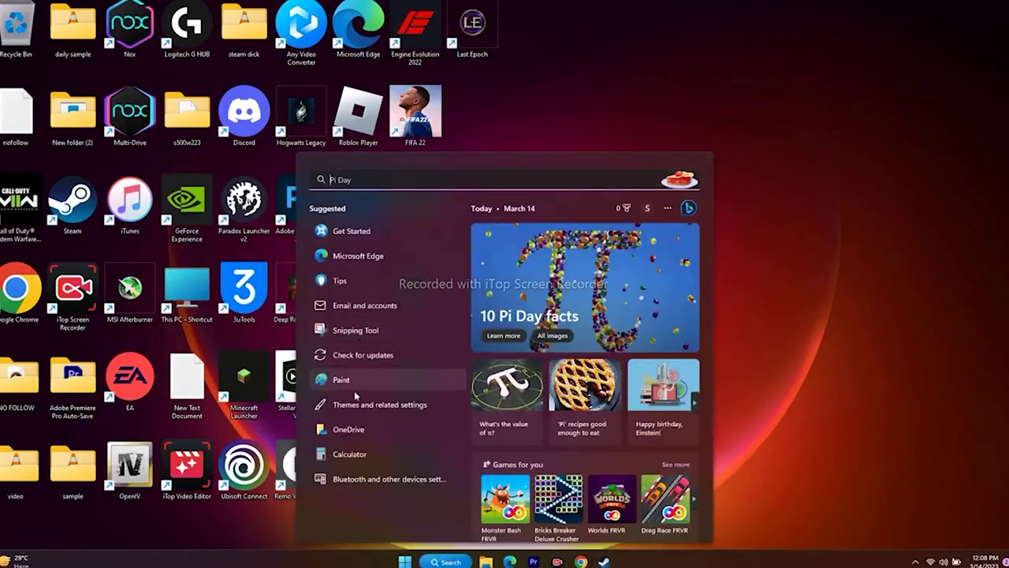
pyautogui.write('settings')
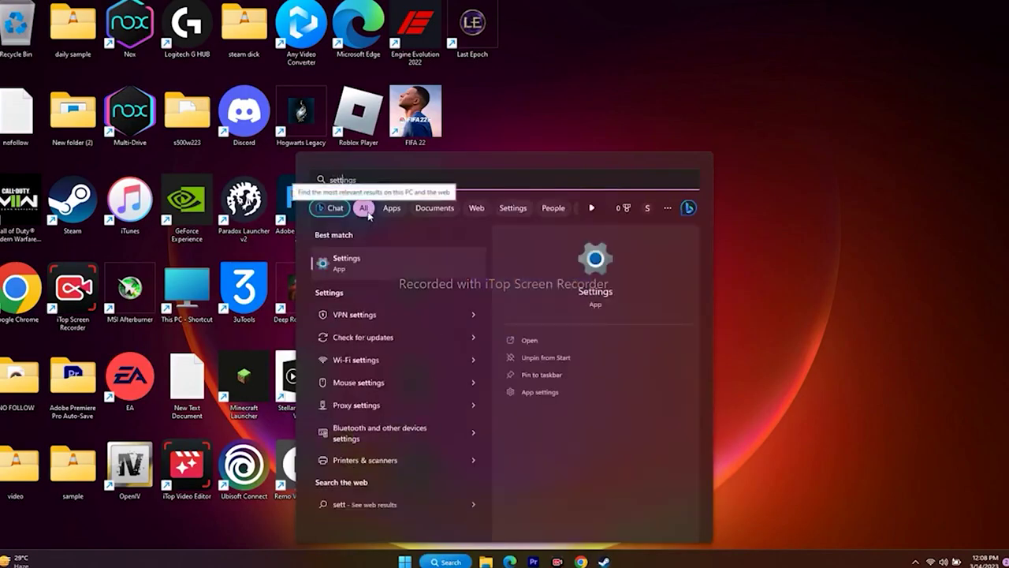
pyautogui.click(366, 266)
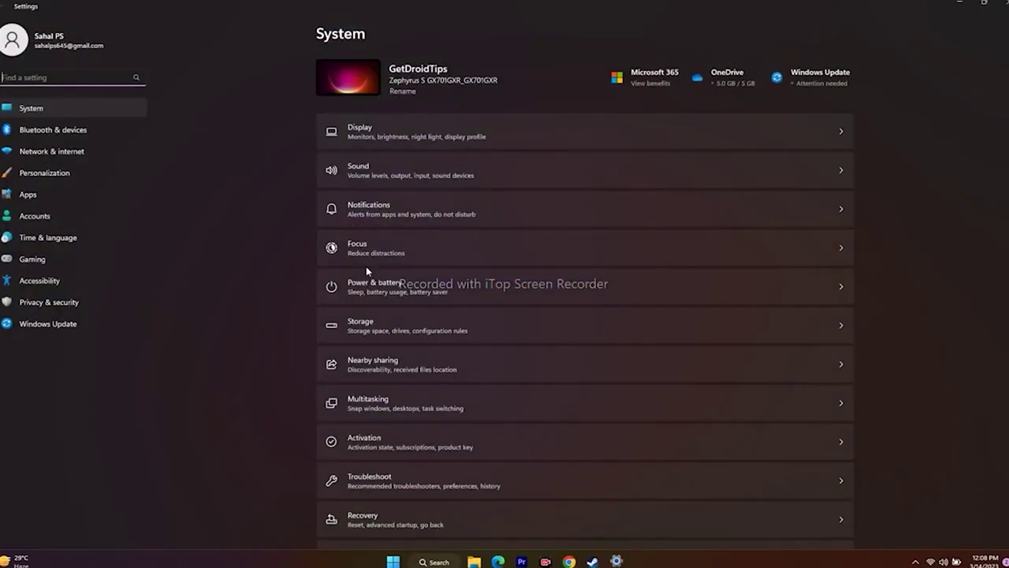
pyautogui.click(63, 236)
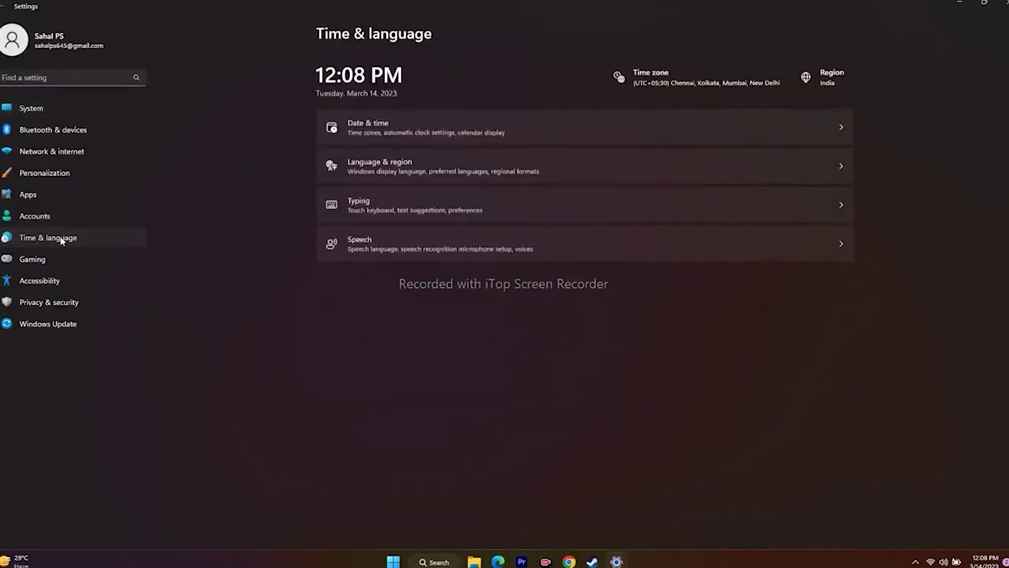
pyautogui.click(363, 163)
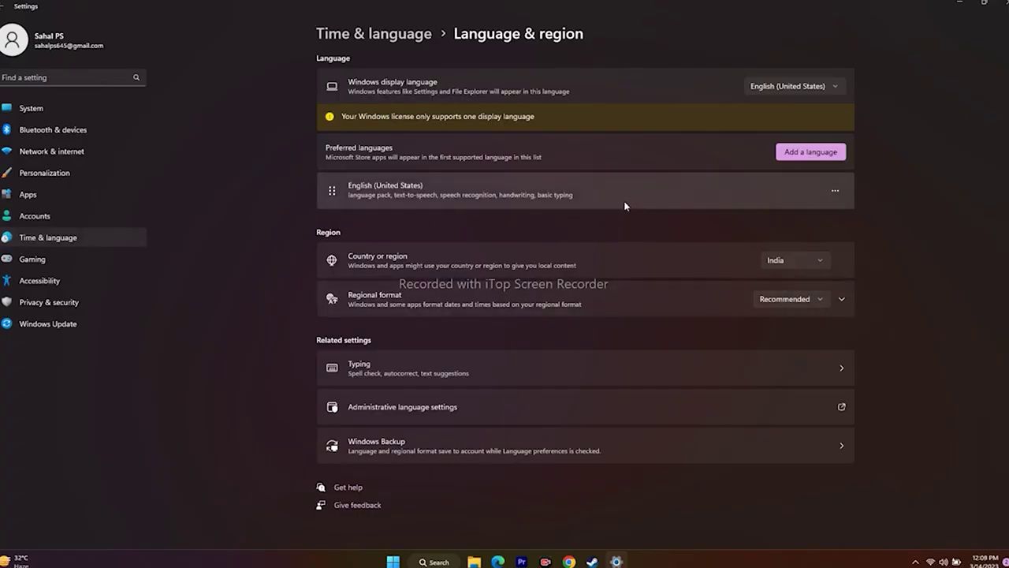
# Check the installable languages for "eng" through to English (United States), cancel adding a language and close Settings
pyautogui.click(798, 154)
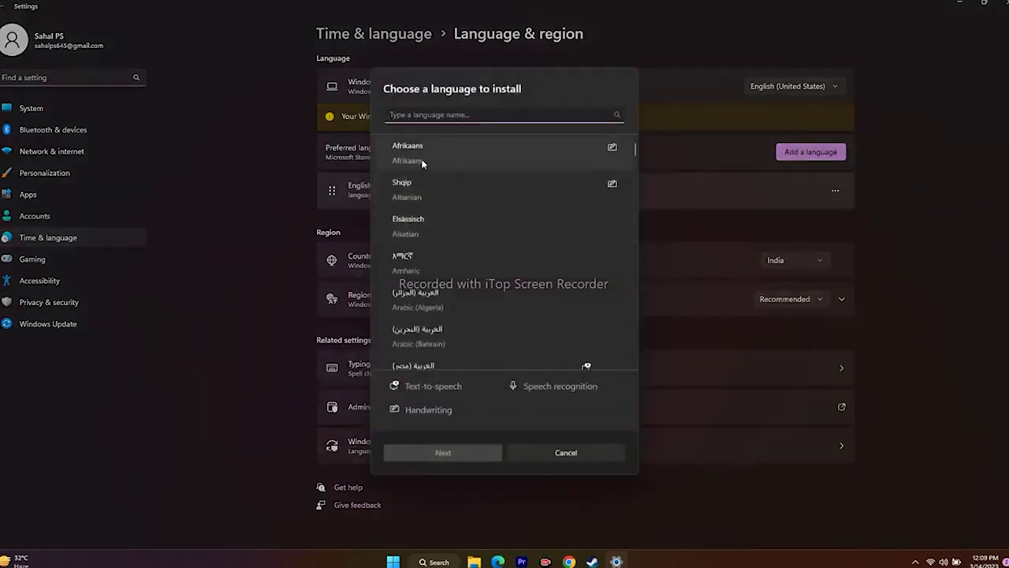
pyautogui.write('eng')
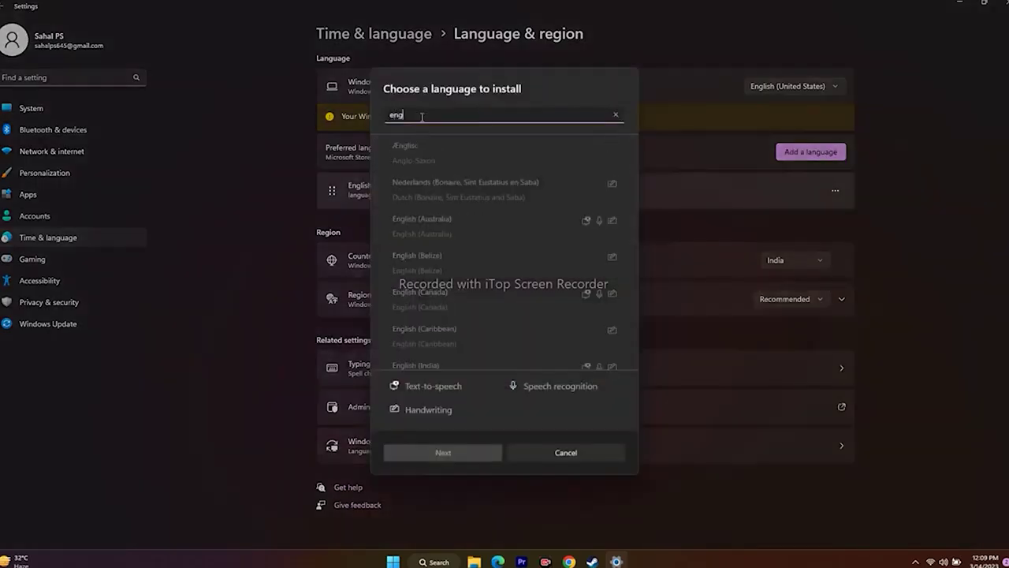
pyautogui.scroll(-3, 473, 237)
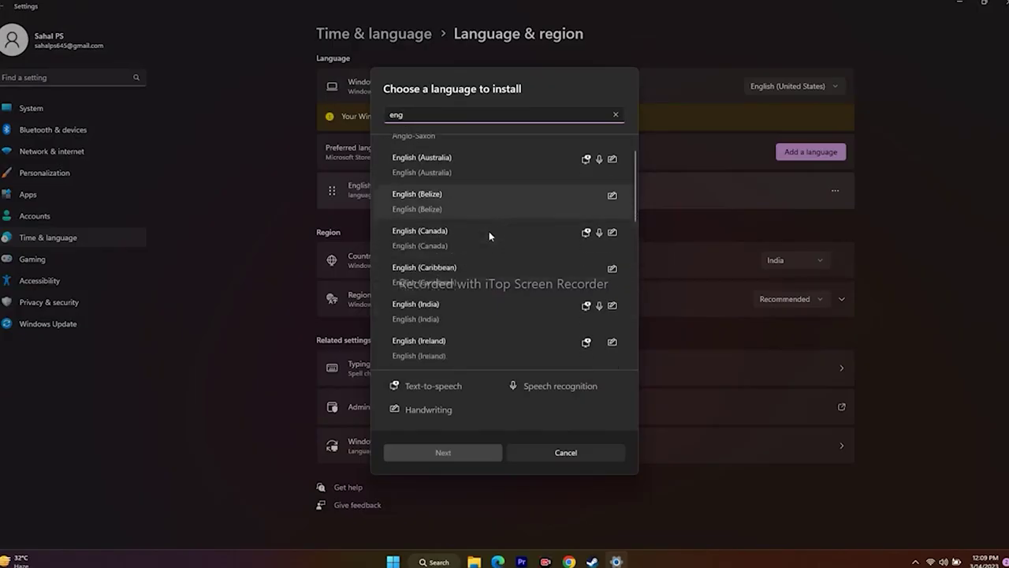
pyautogui.scroll(-5, 462, 245)
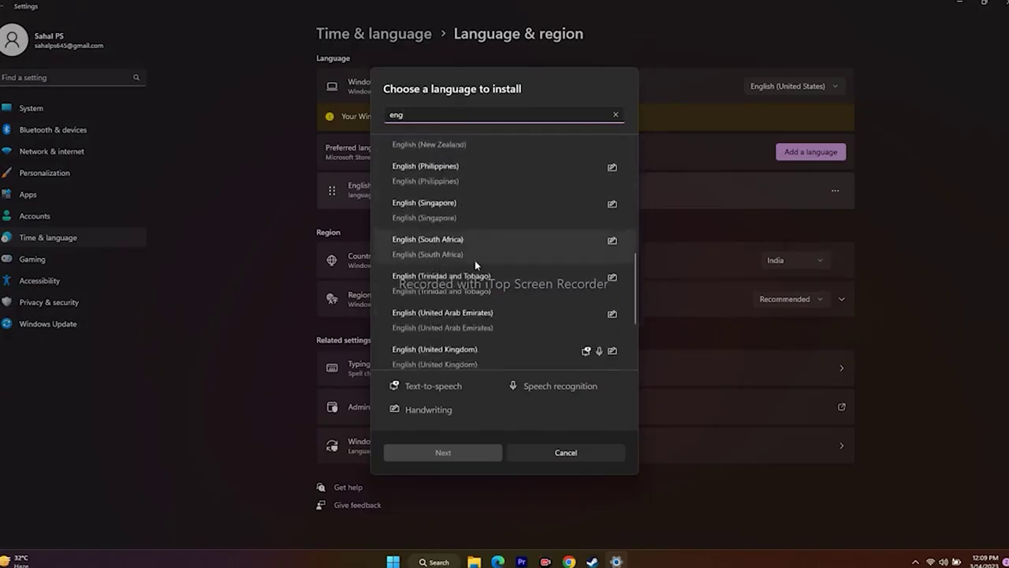
pyautogui.scroll(-1, 473, 248)
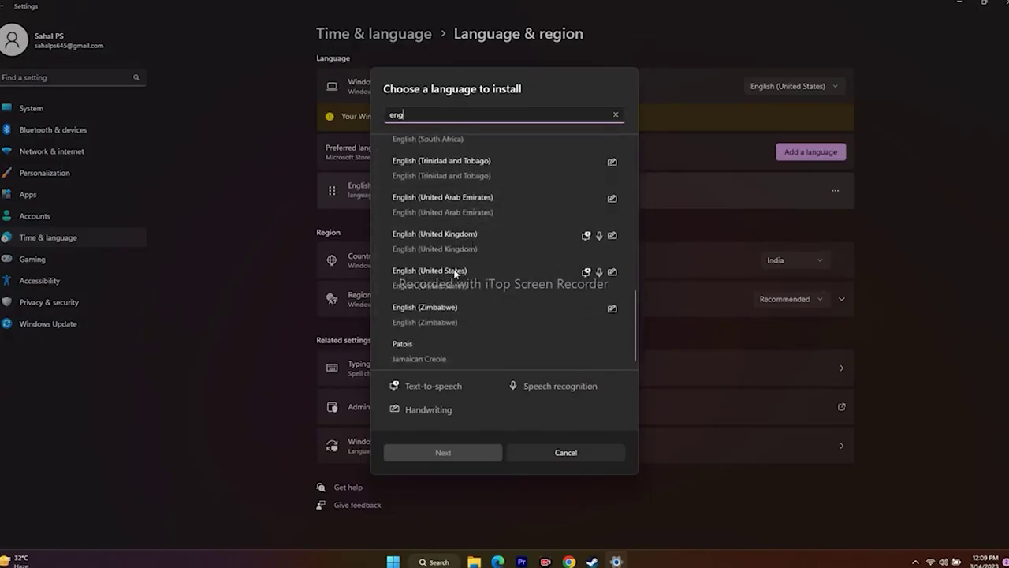
pyautogui.click(584, 453)
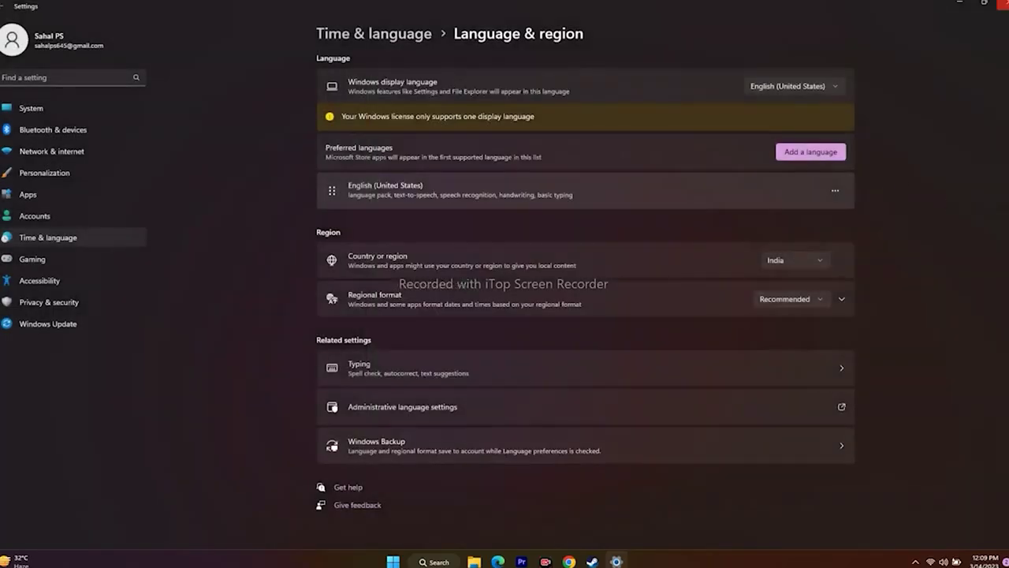
pyautogui.click(1006, 6)
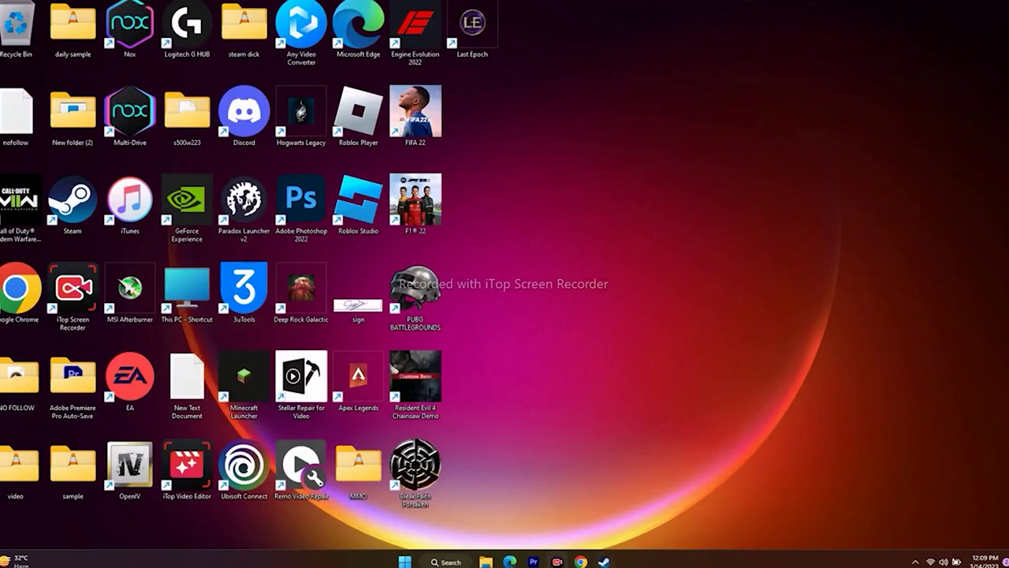
# Bring up and minimize Steam, view the Documents folder in File Explorer, and return to the desktop
pyautogui.click(604, 561)
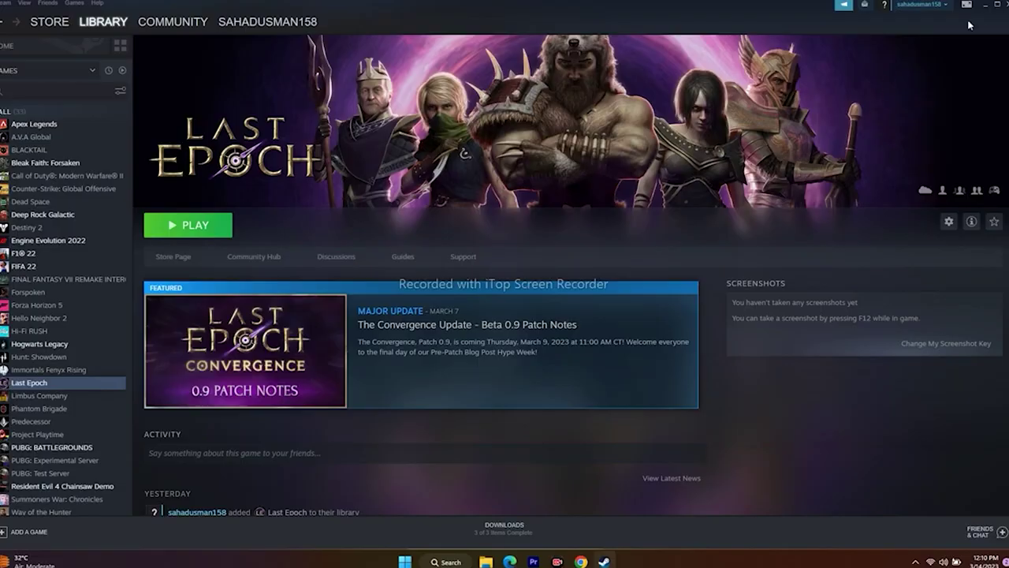
pyautogui.click(986, 7)
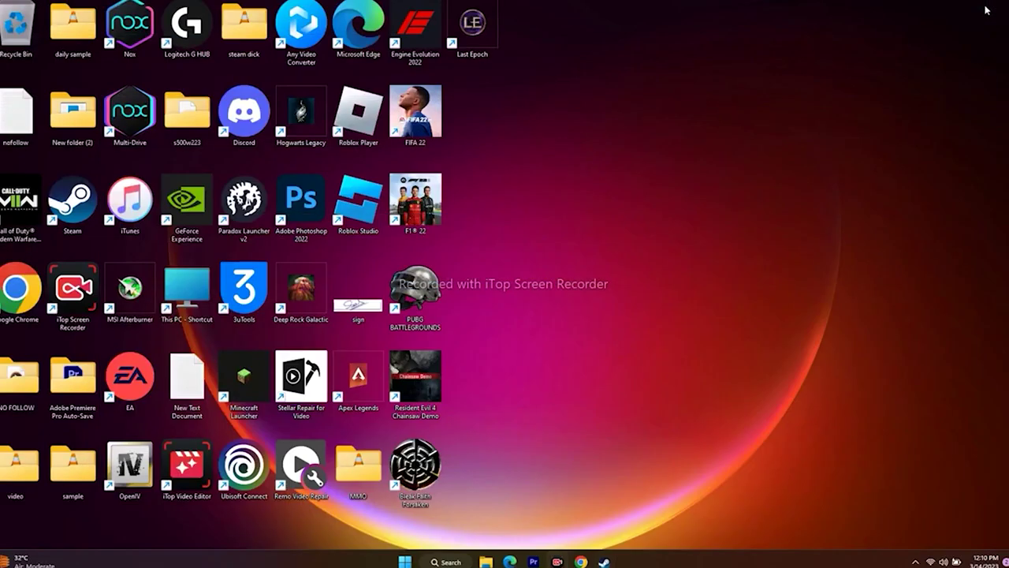
pyautogui.click(486, 561)
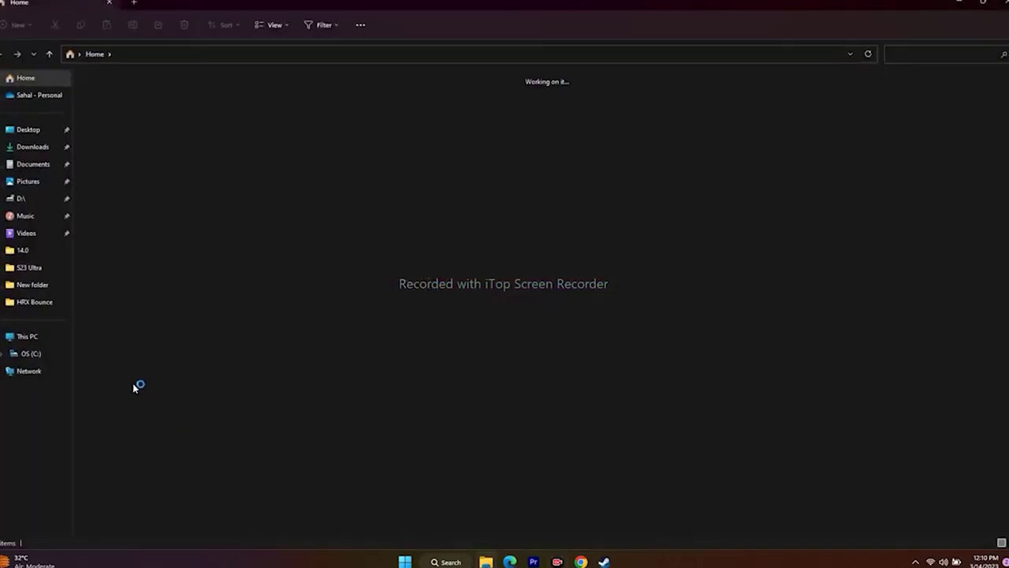
pyautogui.click(35, 167)
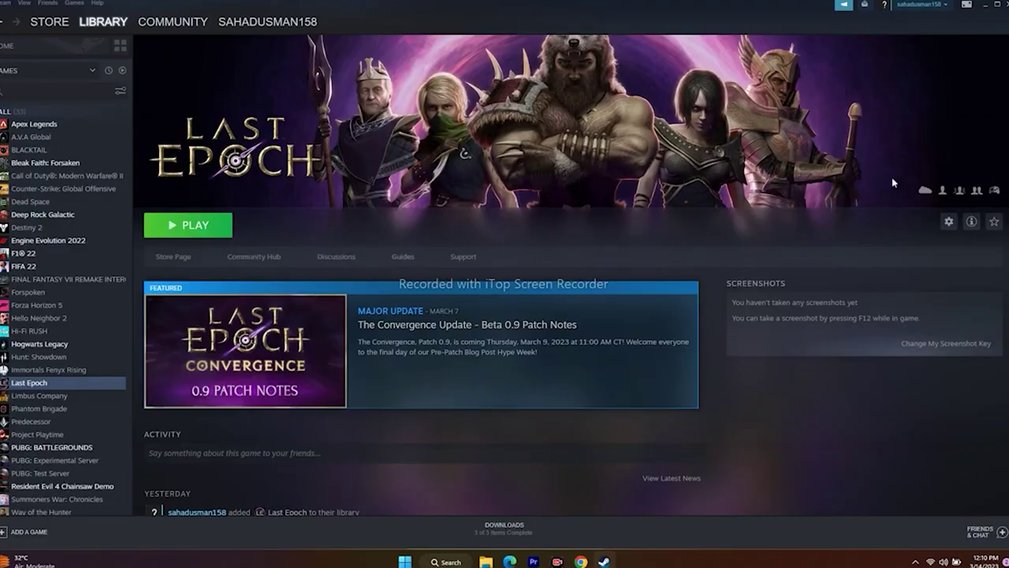
pyautogui.click(987, 6)
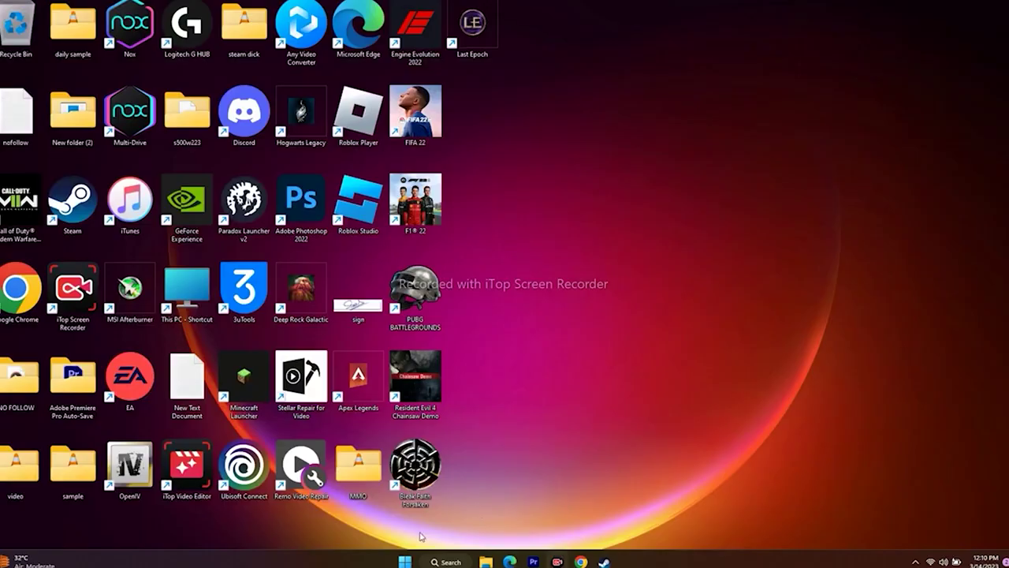
# Open Control Panel through Windows search and go to the list of apps allowed through Windows Defender Firewall
pyautogui.click(459, 562)
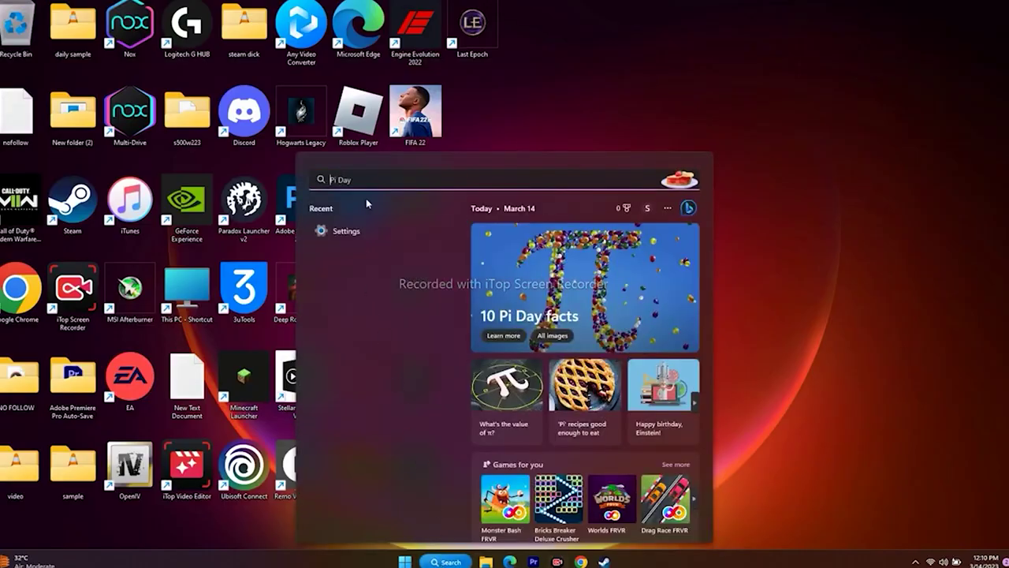
pyautogui.write('contr')
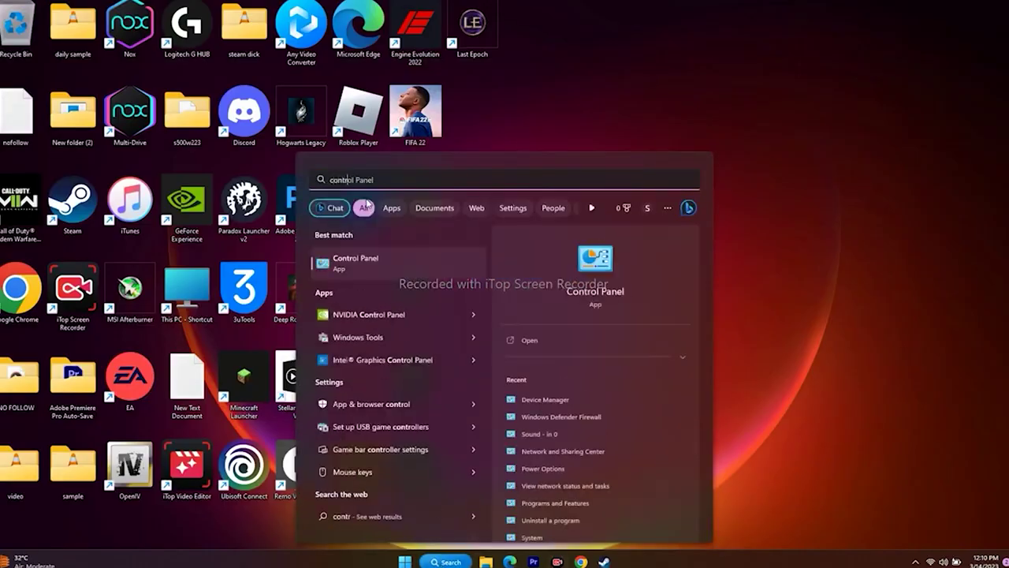
pyautogui.click(390, 264)
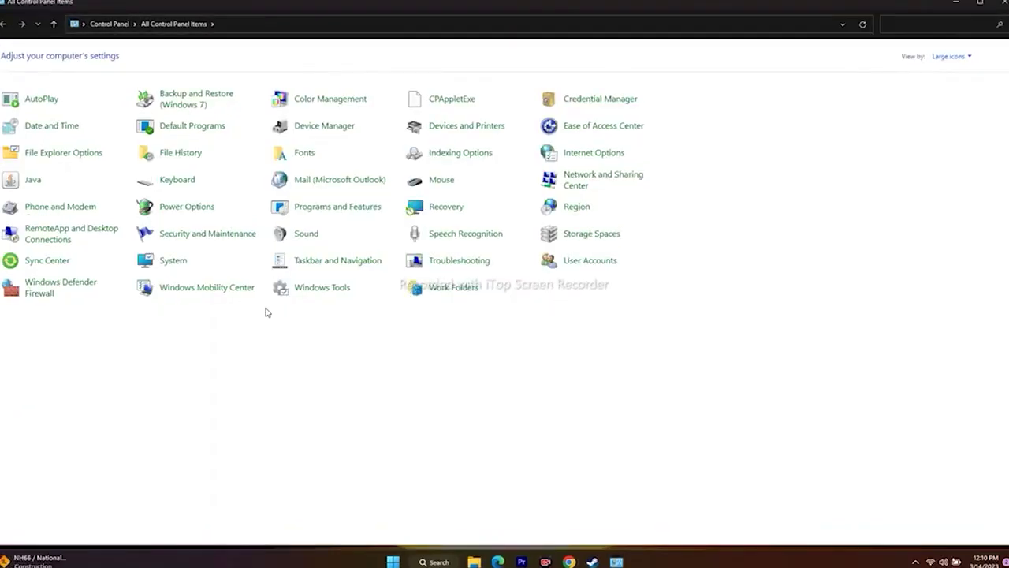
pyautogui.click(41, 289)
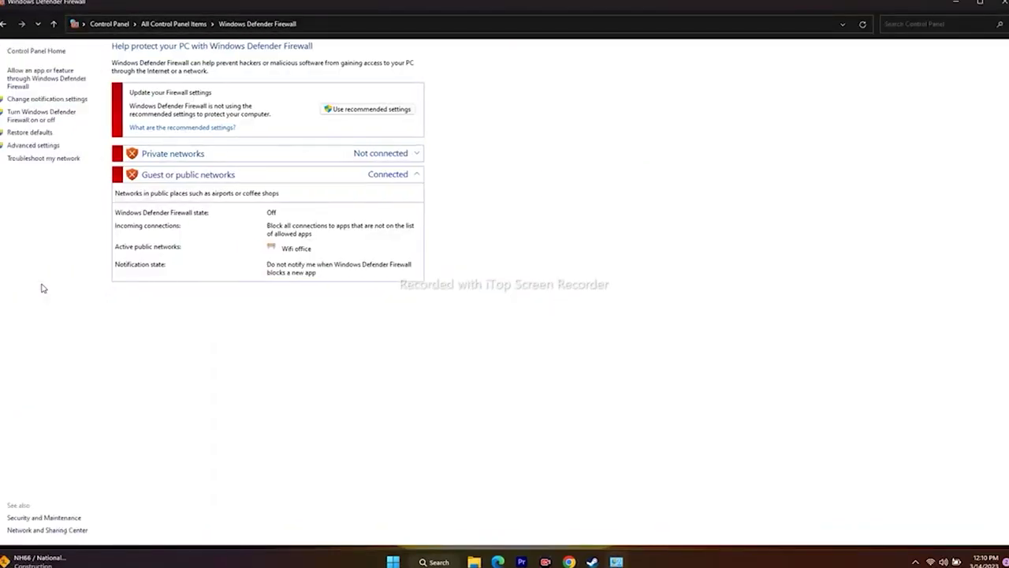
pyautogui.click(32, 79)
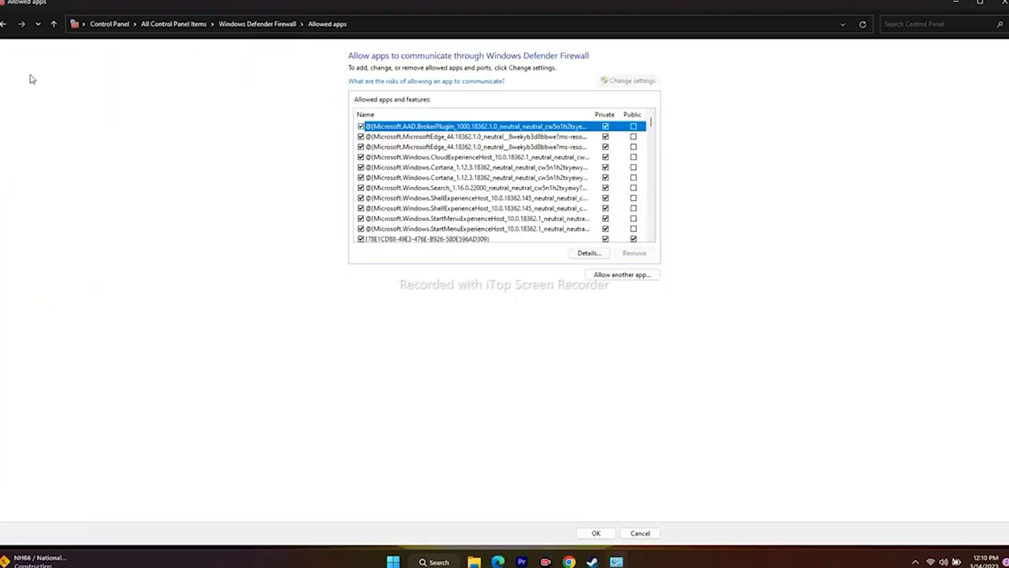
# Look through the firewall's allowed apps and features for the Last Epoch entry
pyautogui.scroll(-12, 577, 172)
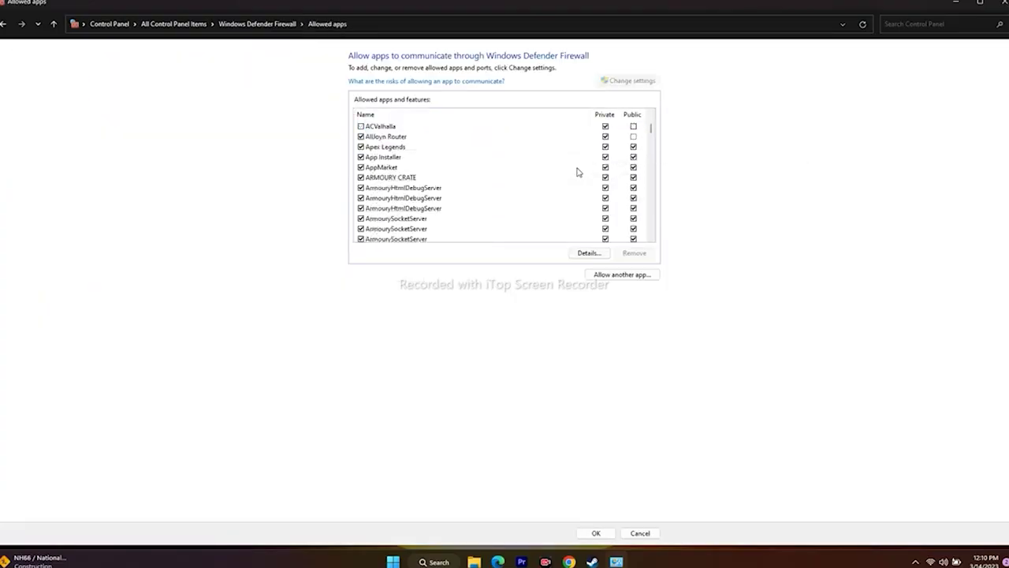
pyautogui.scroll(-15, 578, 171)
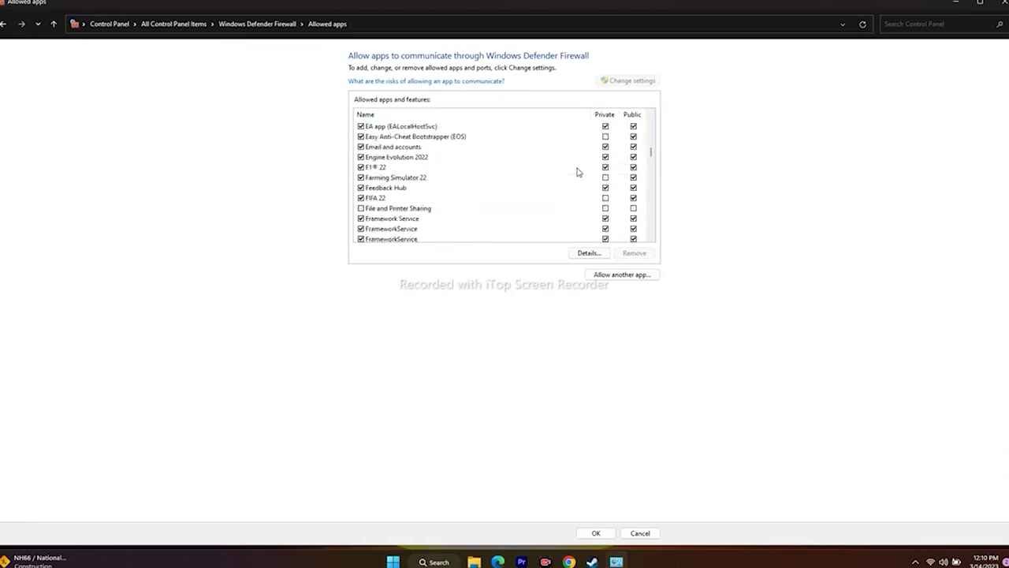
pyautogui.scroll(-12, 577, 171)
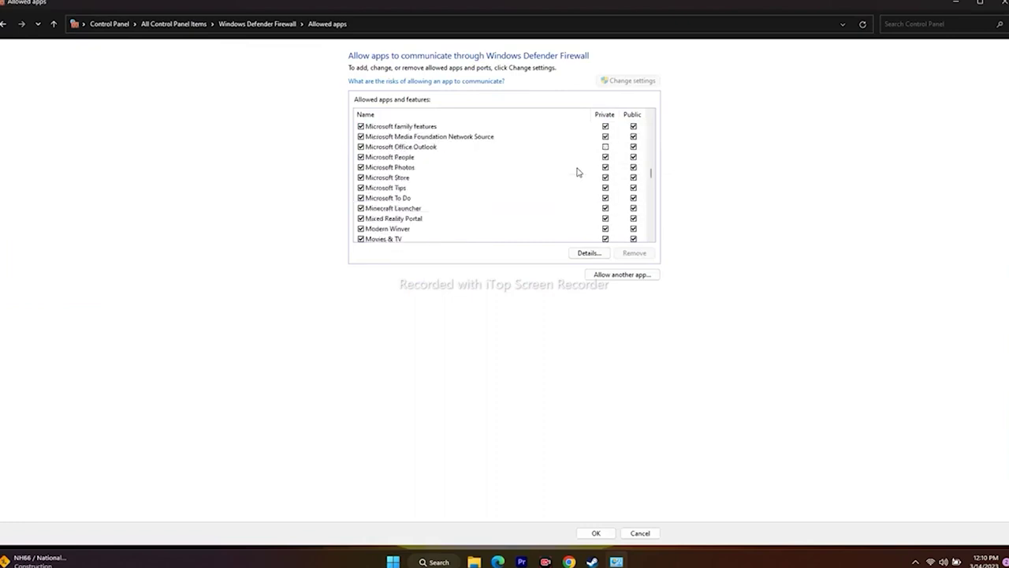
pyautogui.scroll(-14, 577, 171)
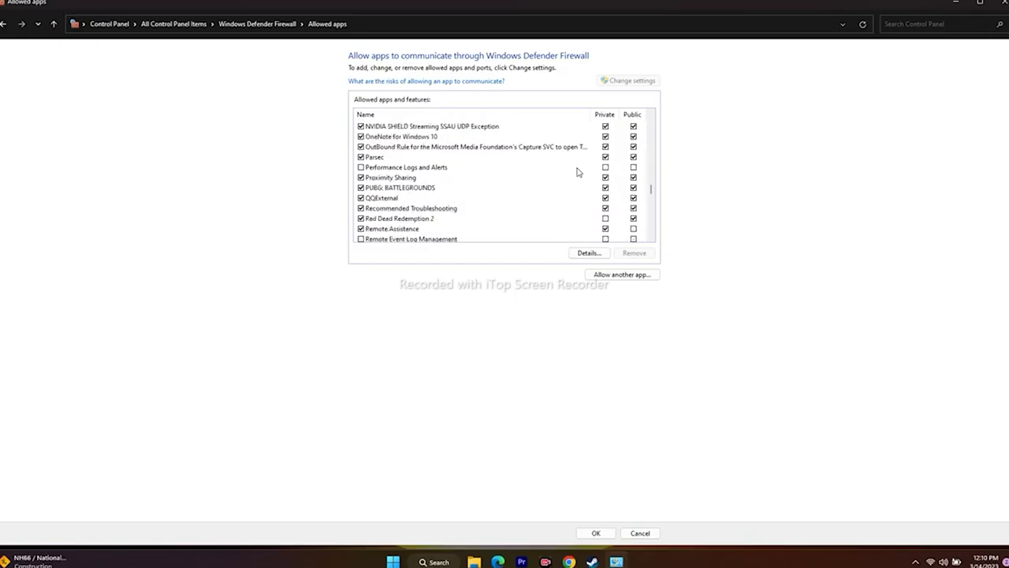
pyautogui.scroll(-14, 577, 172)
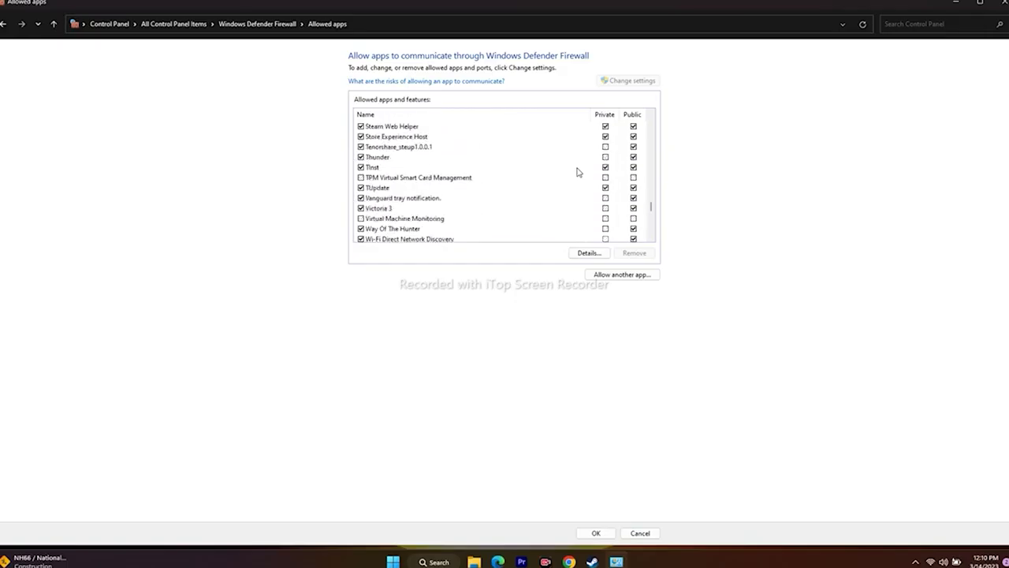
pyautogui.scroll(-10, 577, 172)
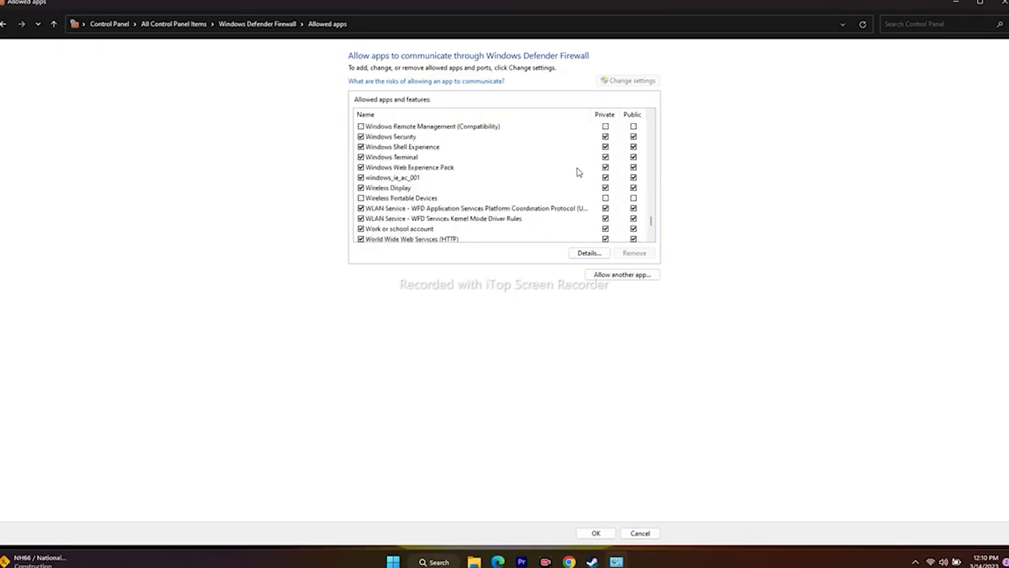
pyautogui.scroll(15, 577, 172)
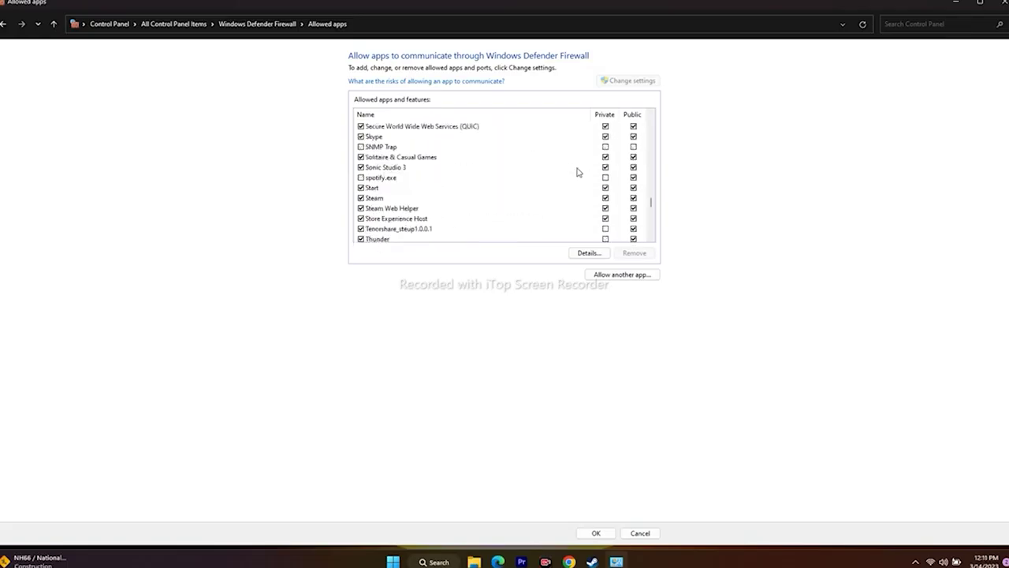
pyautogui.scroll(5, 577, 172)
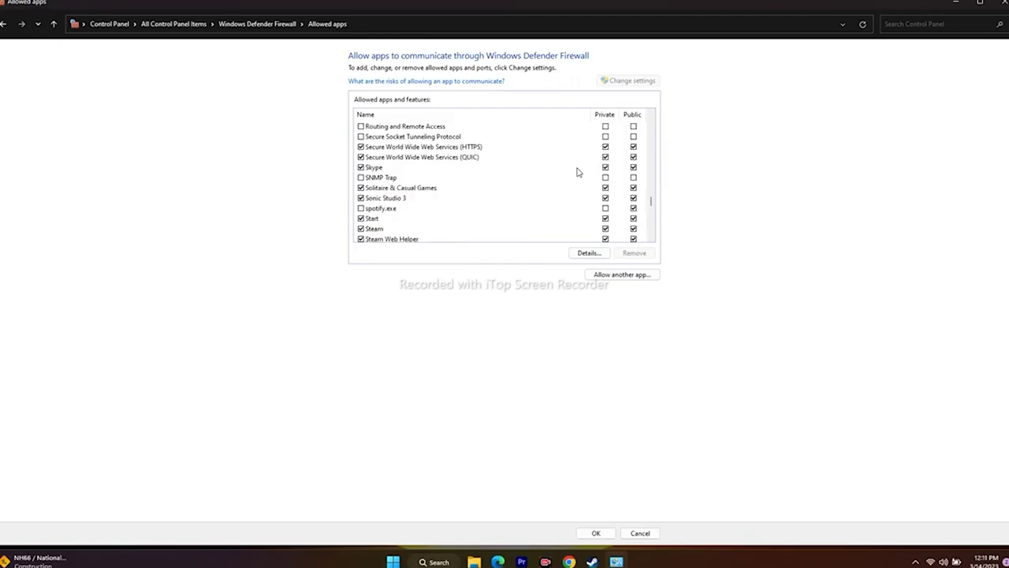
pyautogui.scroll(10, 577, 172)
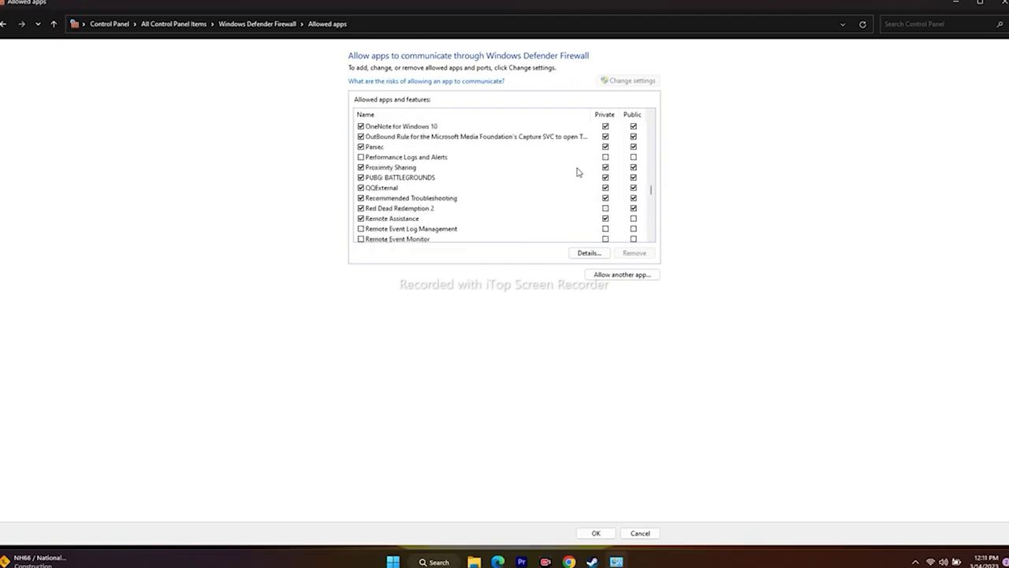
pyautogui.scroll(10, 577, 172)
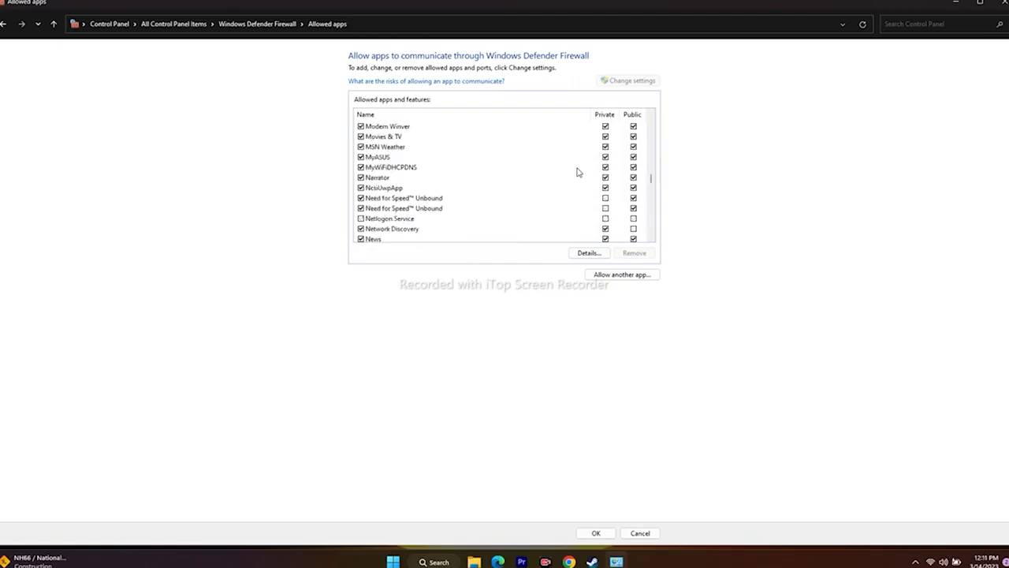
pyautogui.scroll(3, 577, 172)
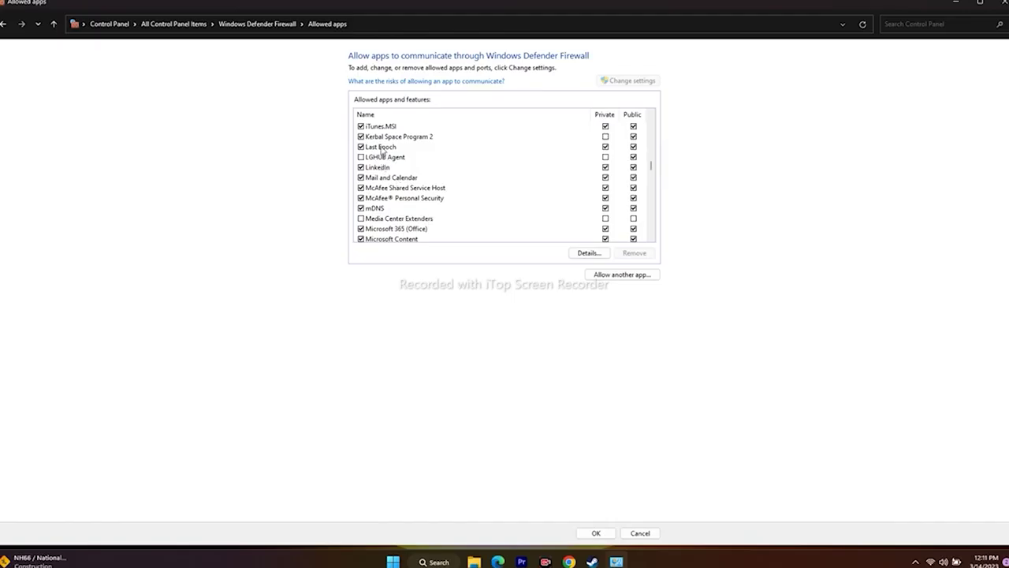
# Start allowing another app through the firewall and browse to the Program Files (x86) folder on drive C
pyautogui.click(627, 273)
pyautogui.click(582, 329)
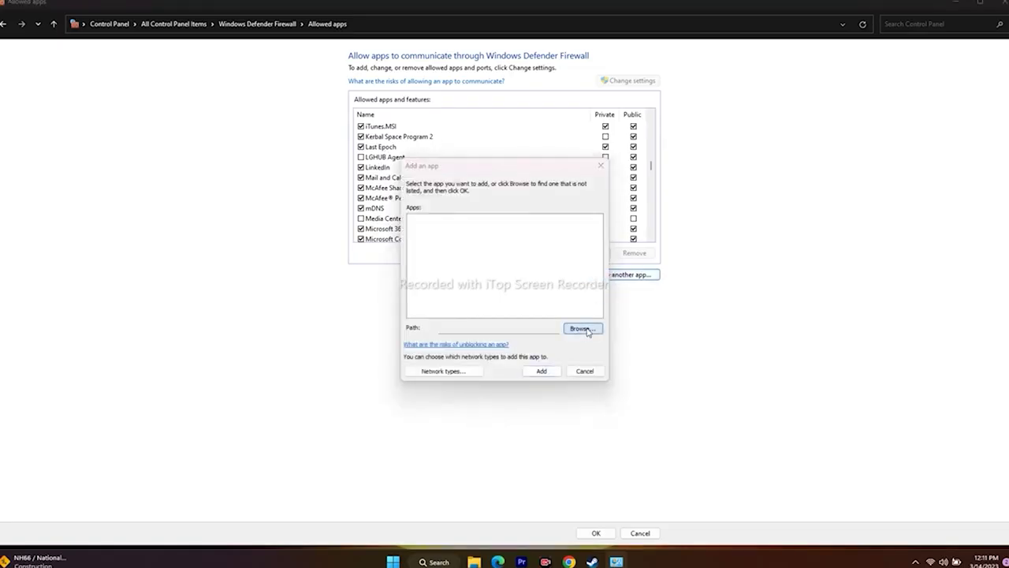
pyautogui.click(169, 312)
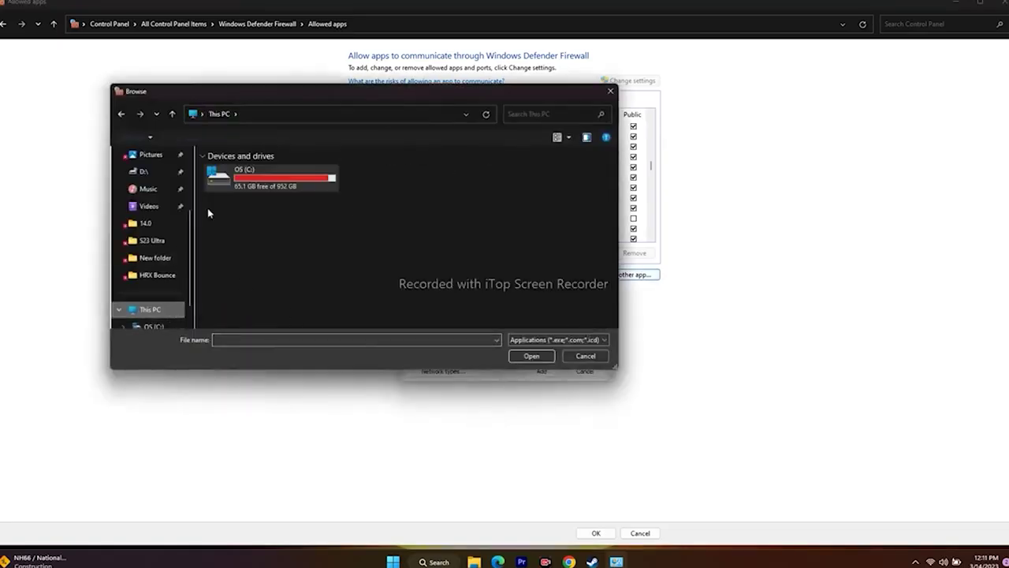
pyautogui.doubleClick(260, 182)
pyautogui.scroll(-6, 261, 249)
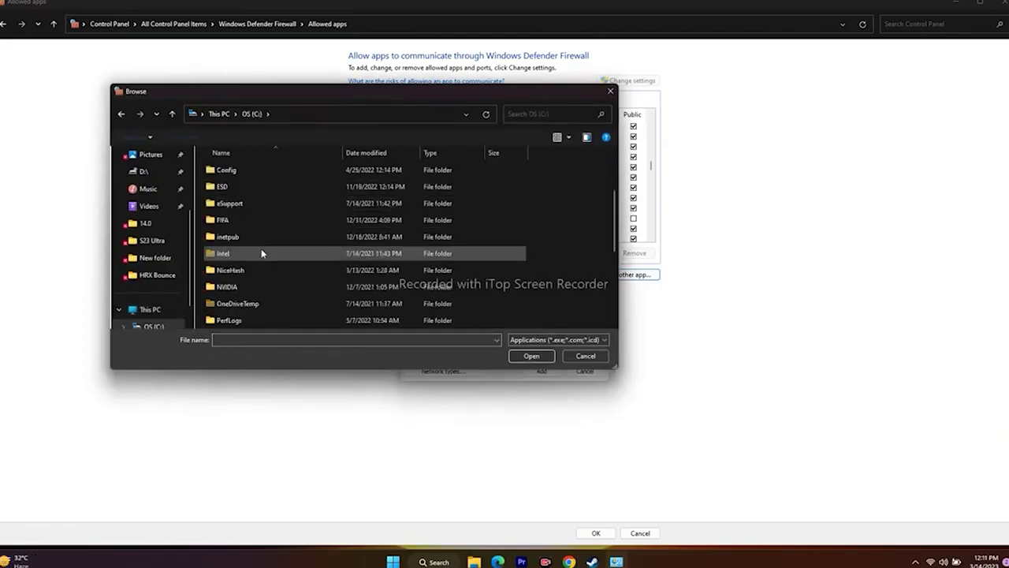
pyautogui.doubleClick(270, 256)
# Browse from Program Files (x86) to the Last Epoch game folder in Steam\steamapps\common
pyautogui.scroll(-3, 259, 193)
pyautogui.scroll(-8, 258, 199)
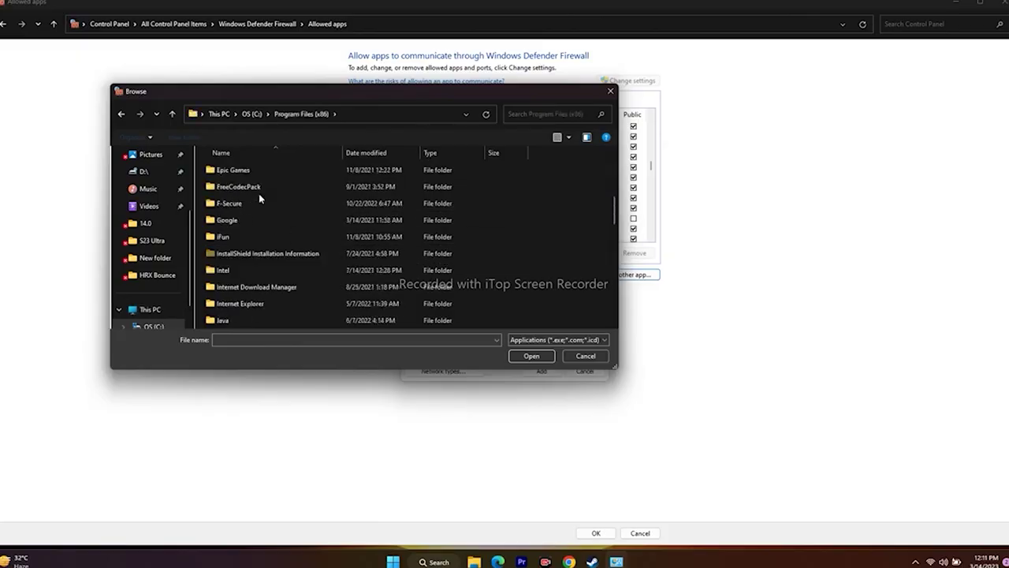
pyautogui.doubleClick(244, 269)
pyautogui.scroll(-3, 249, 200)
pyautogui.scroll(-1, 249, 237)
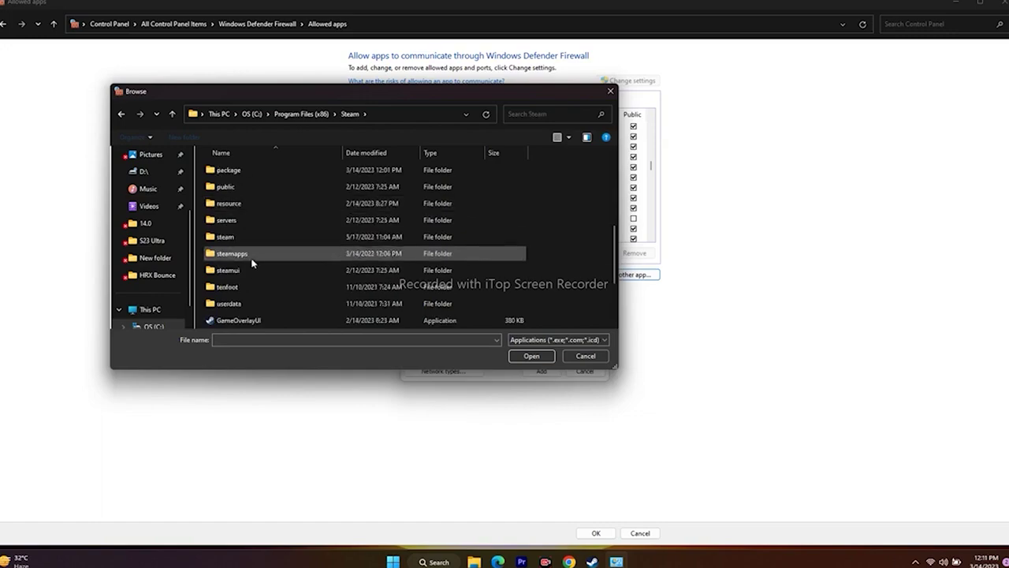
pyautogui.doubleClick(249, 255)
pyautogui.doubleClick(242, 175)
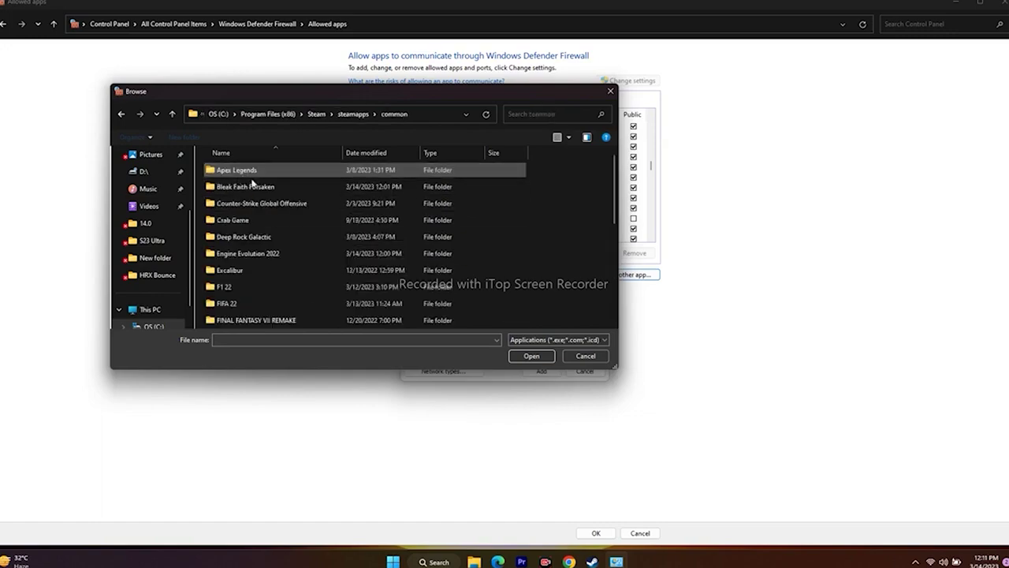
pyautogui.scroll(-3, 260, 202)
pyautogui.scroll(-1, 258, 202)
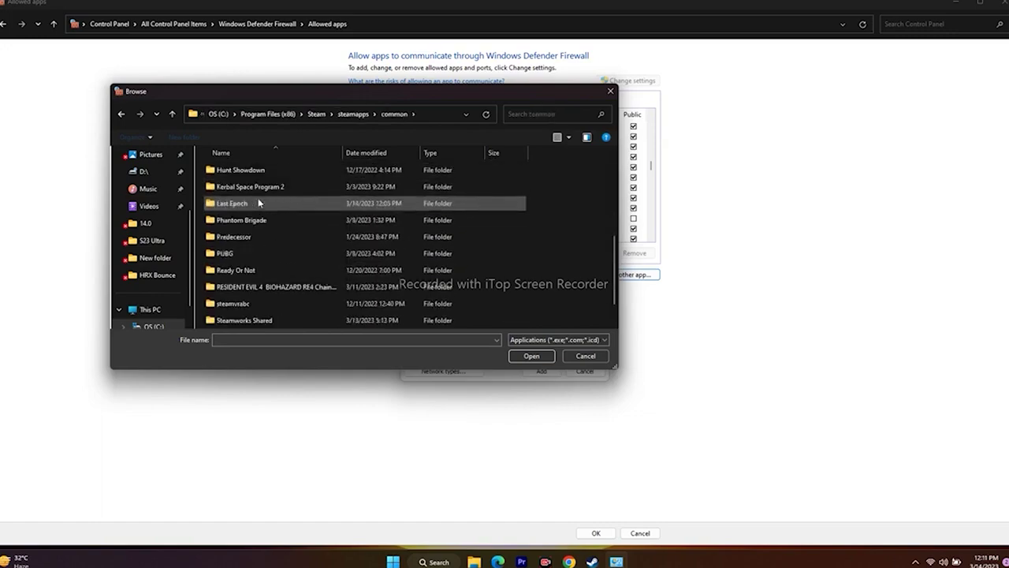
pyautogui.doubleClick(257, 202)
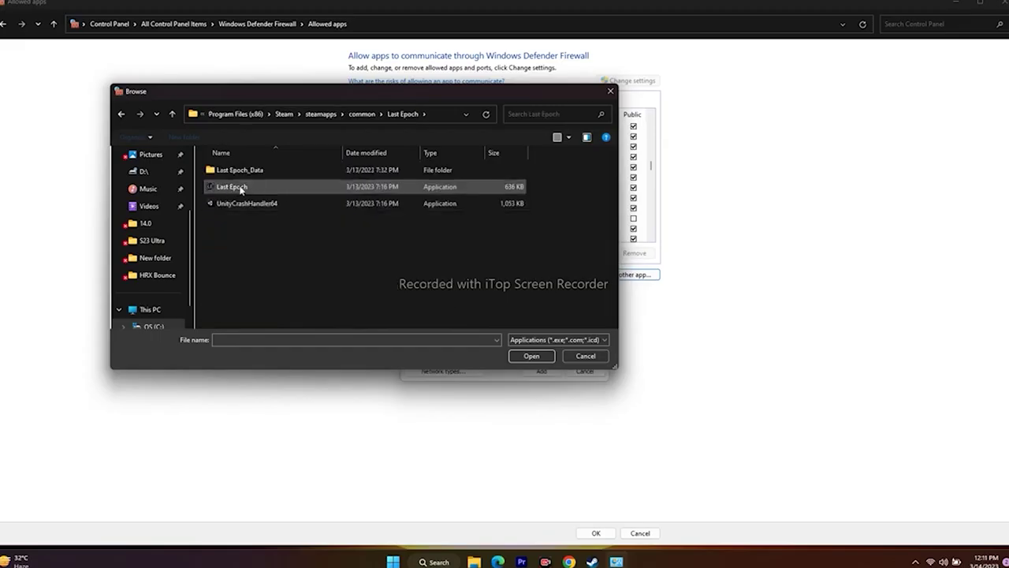
# Try to add the Last Epoch application to the firewall's allowed apps, and close the dialogs and Control Panel
pyautogui.click(253, 191)
pyautogui.click(530, 357)
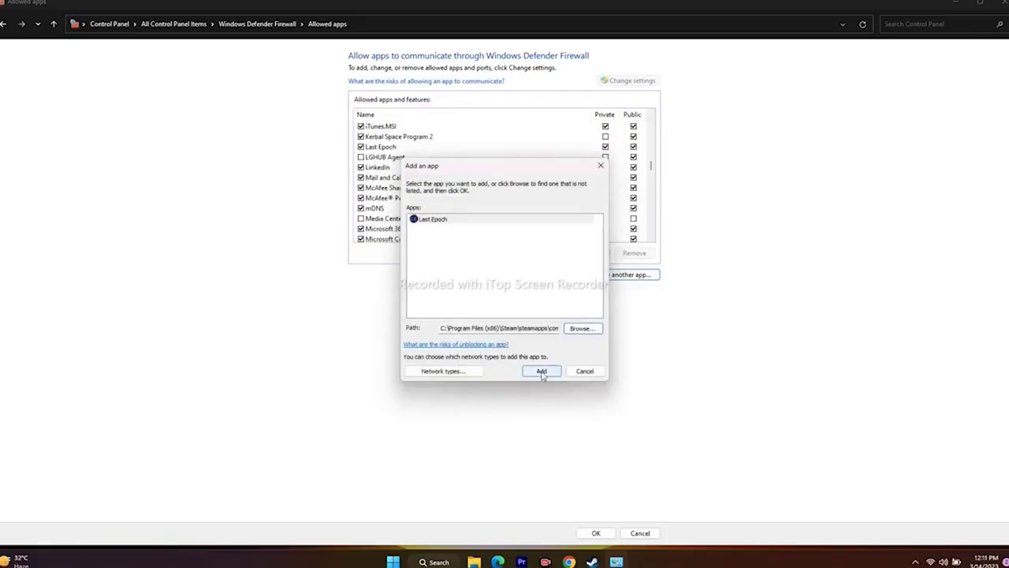
pyautogui.click(542, 372)
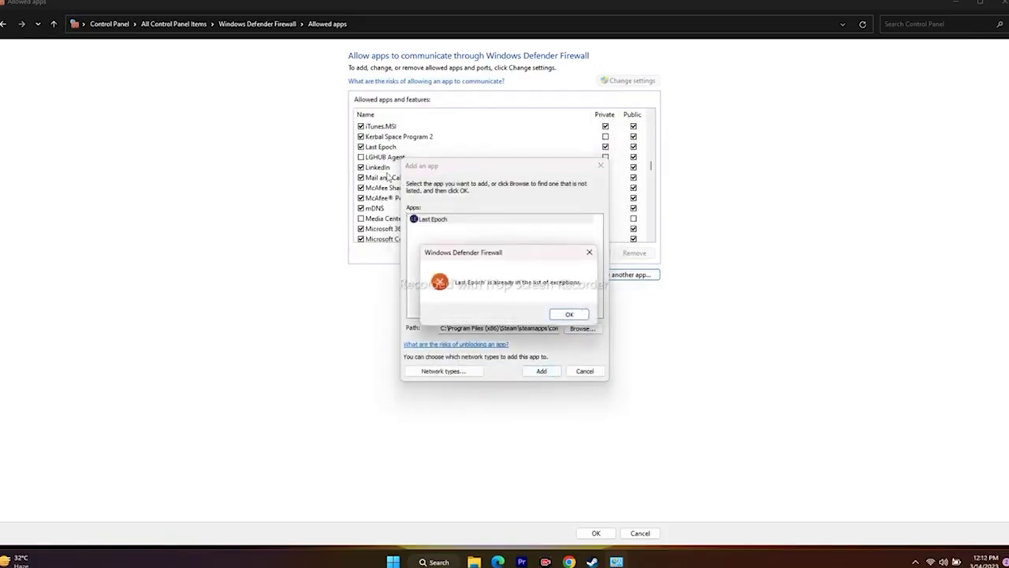
pyautogui.click(589, 253)
pyautogui.click(600, 165)
pyautogui.click(1003, 3)
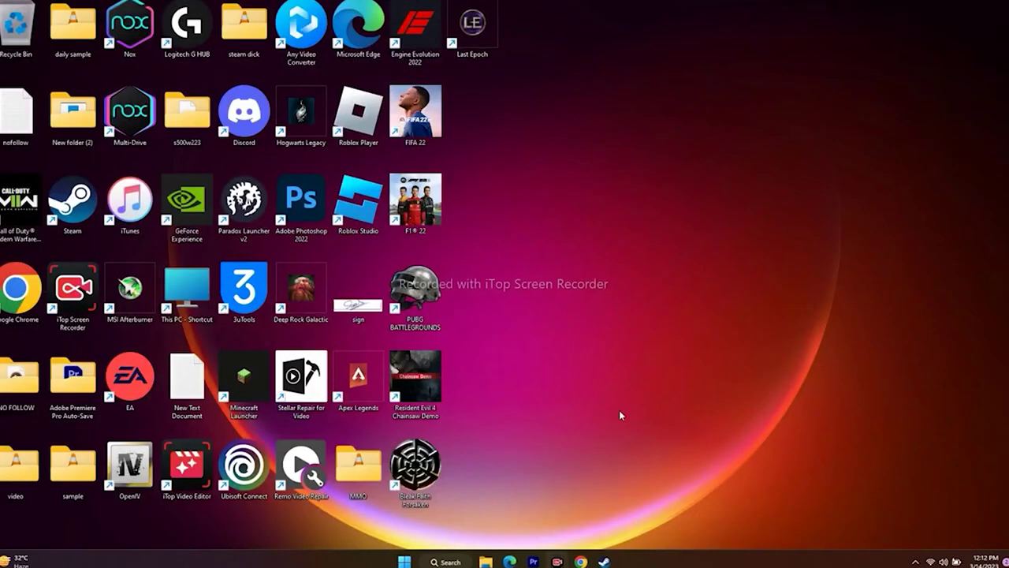
# View the Last Epoch page in the Steam library and return to the desktop
pyautogui.click(604, 561)
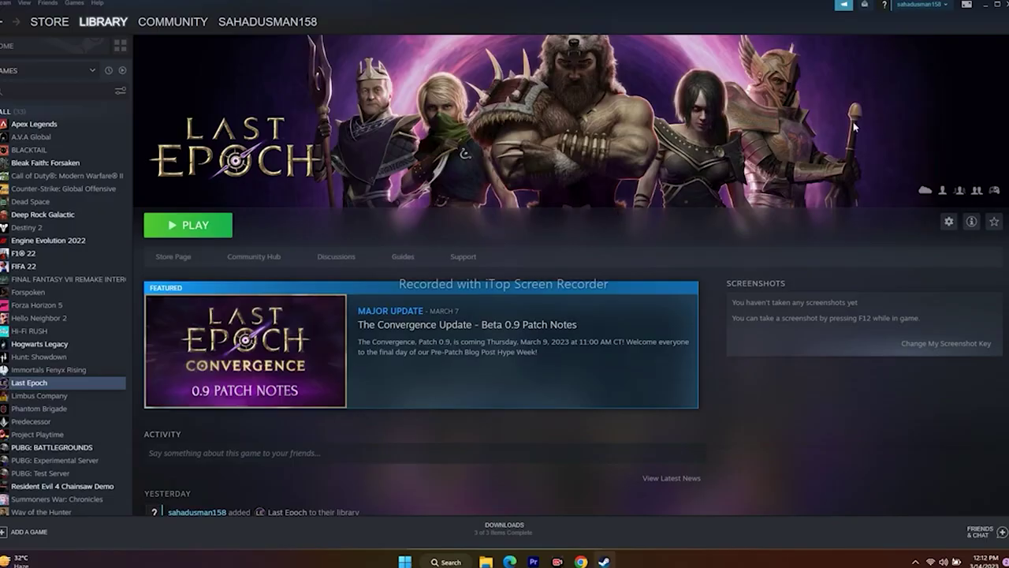
pyautogui.click(983, 8)
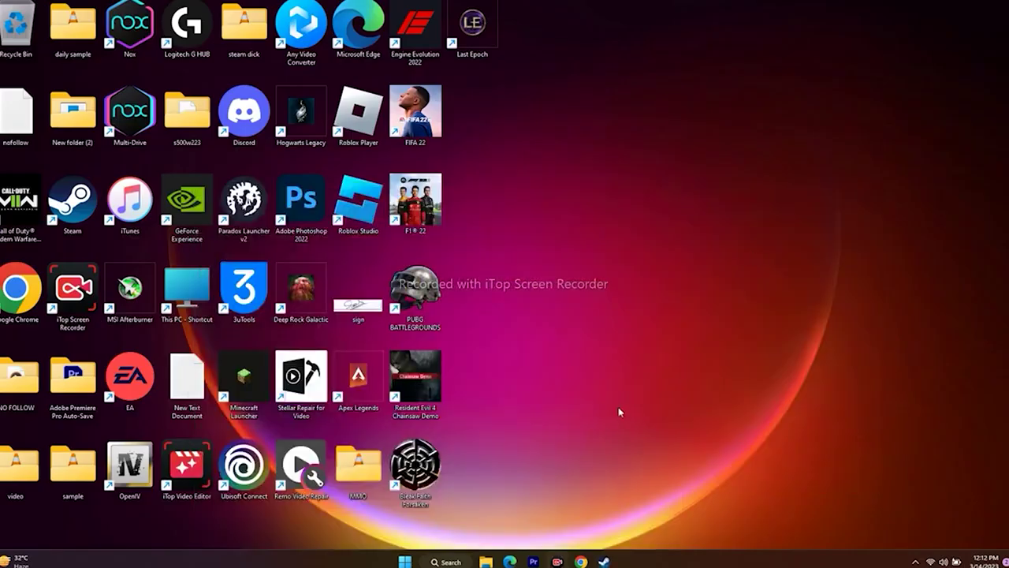
# Open System Configuration through Windows search, view the services with all Microsoft services hidden, and close it
pyautogui.click(448, 562)
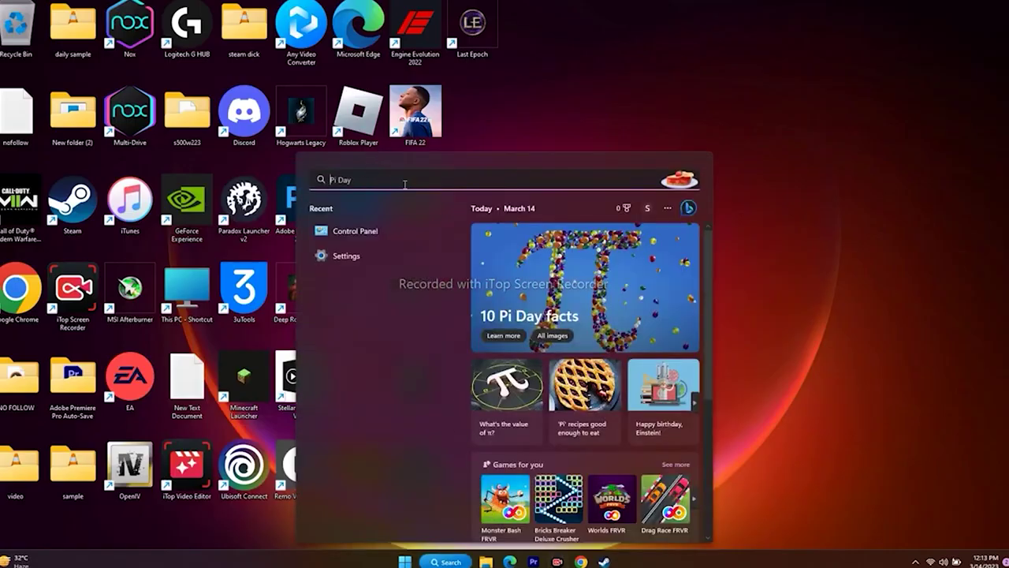
pyautogui.write('syste')
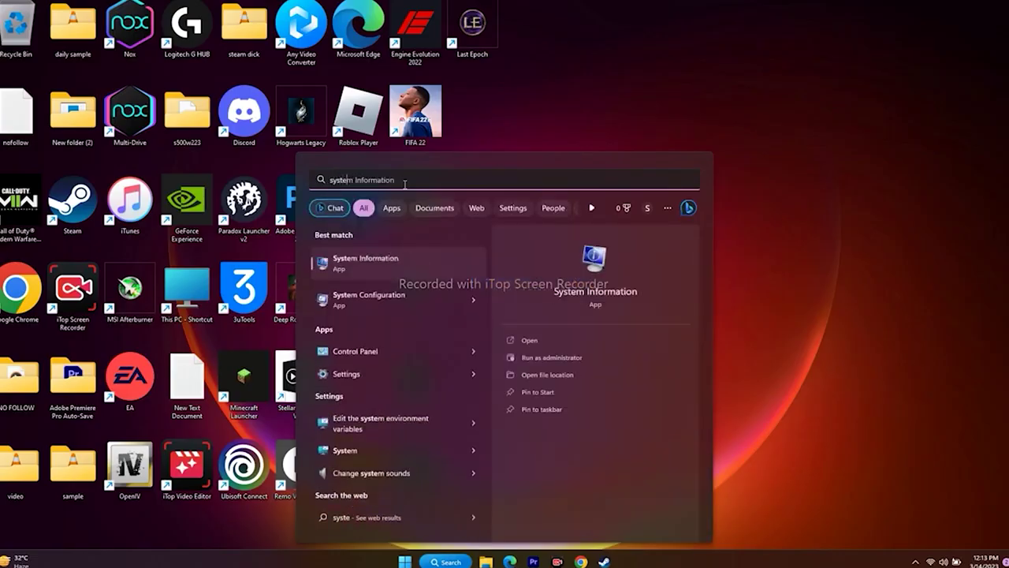
pyautogui.click(388, 300)
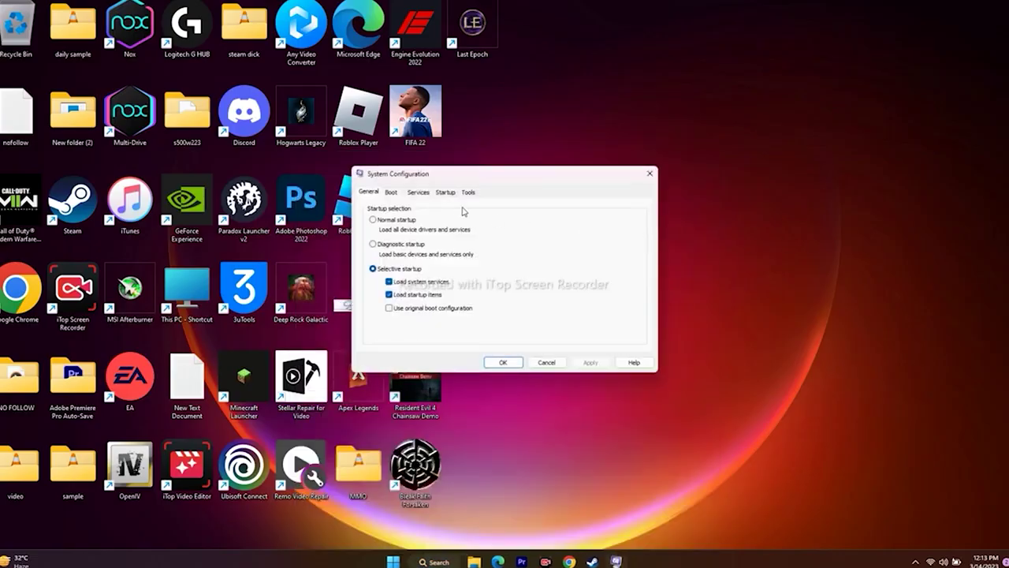
pyautogui.click(419, 192)
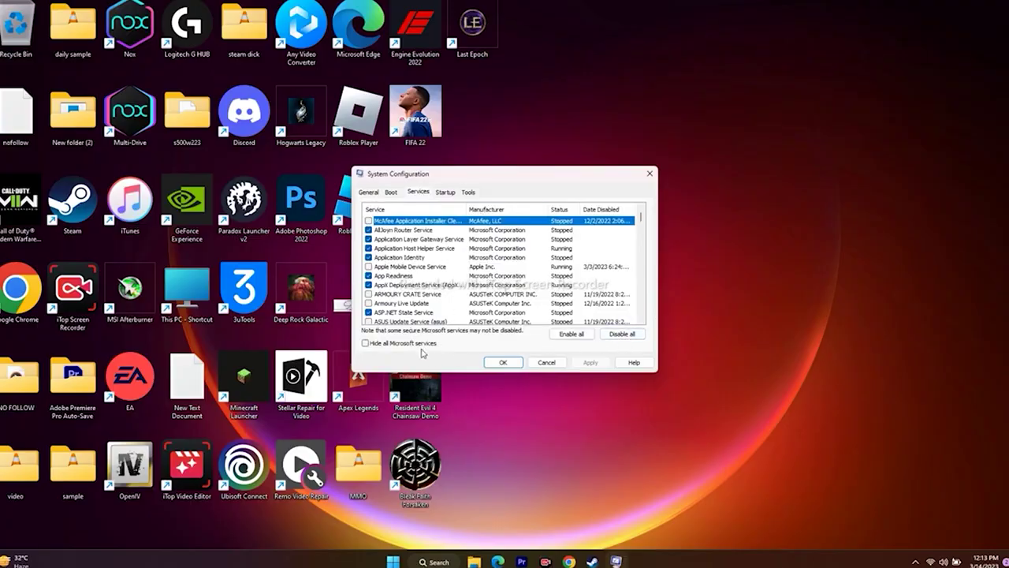
pyautogui.click(366, 344)
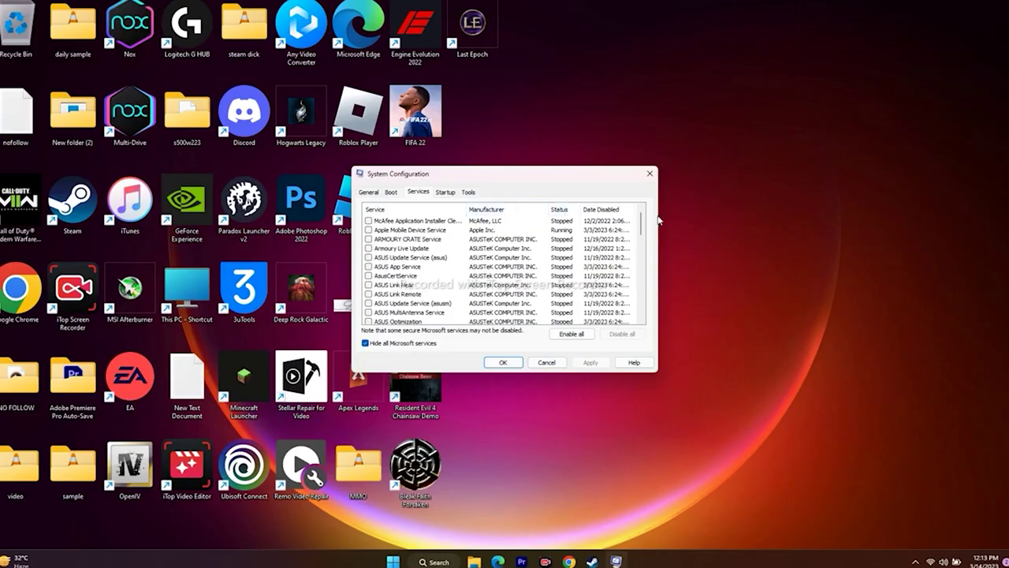
pyautogui.click(650, 175)
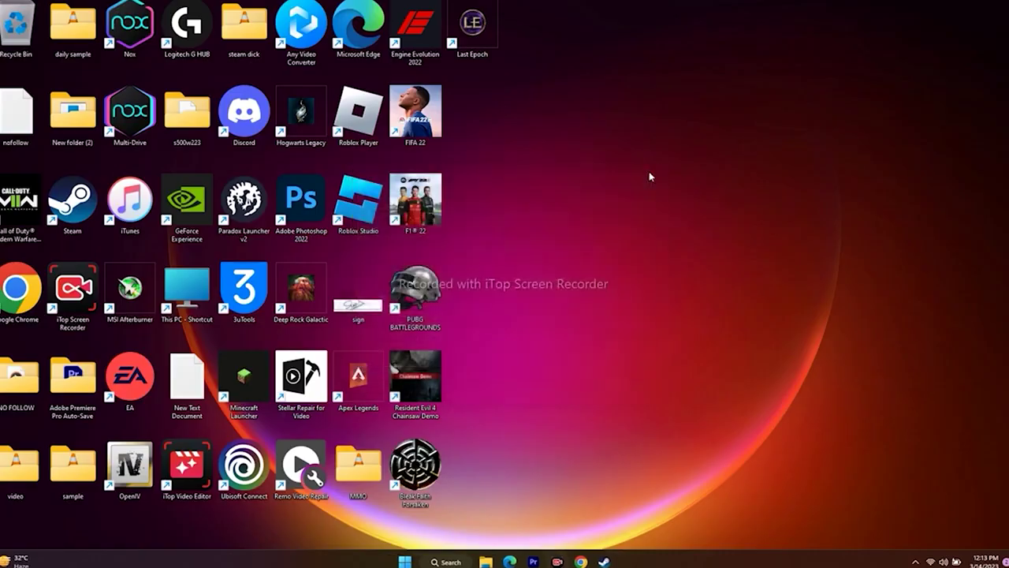
# Switch to Chrome and view the open NVIDIA GeForce Drivers and AMD Drivers and Support pages
pyautogui.click(581, 560)
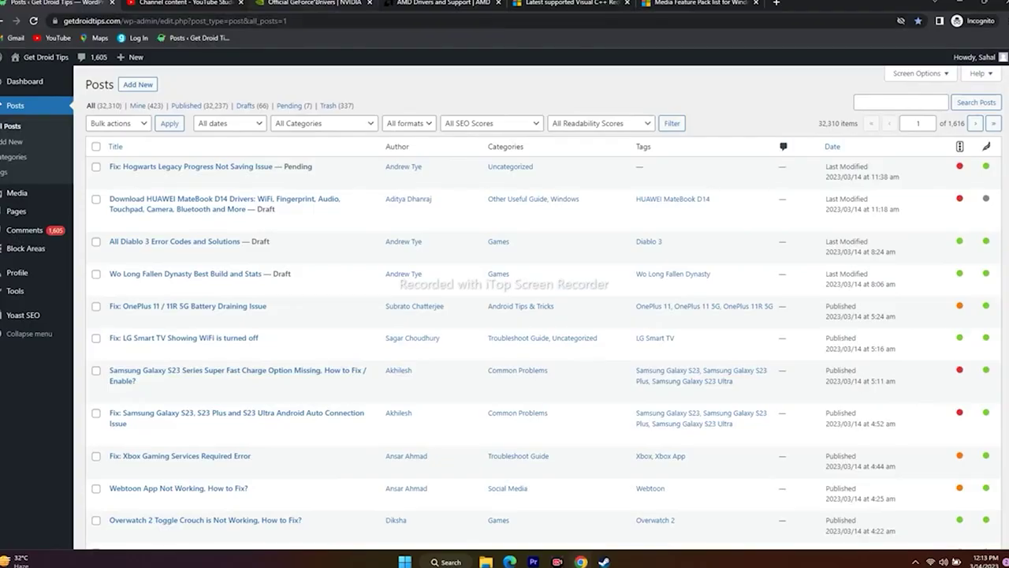
pyautogui.click(311, 3)
pyautogui.click(544, 119)
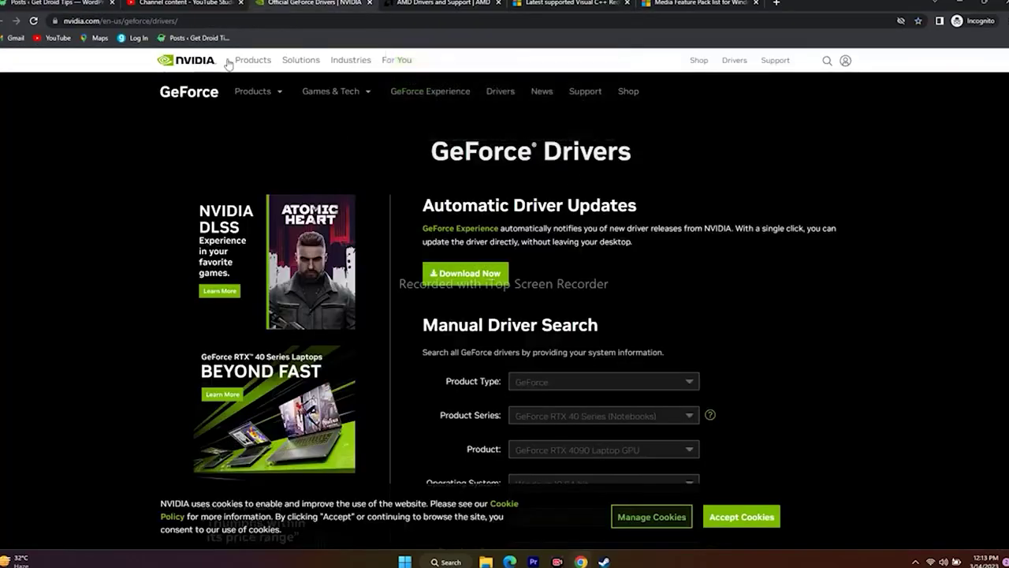
pyautogui.hotkey('ctrl', 'Tab')
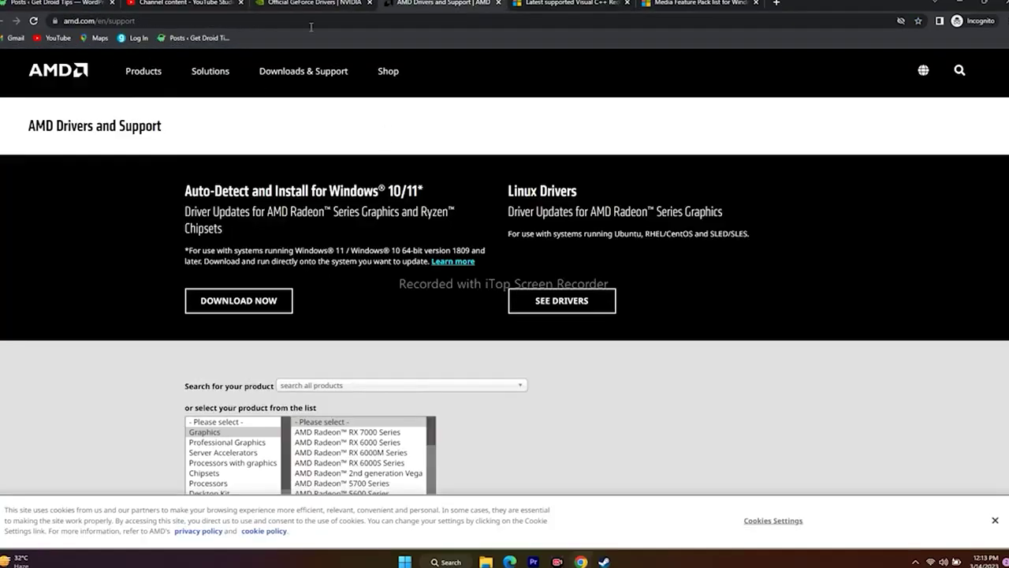
pyautogui.hotkey('ctrl', 'shift', 'Tab')
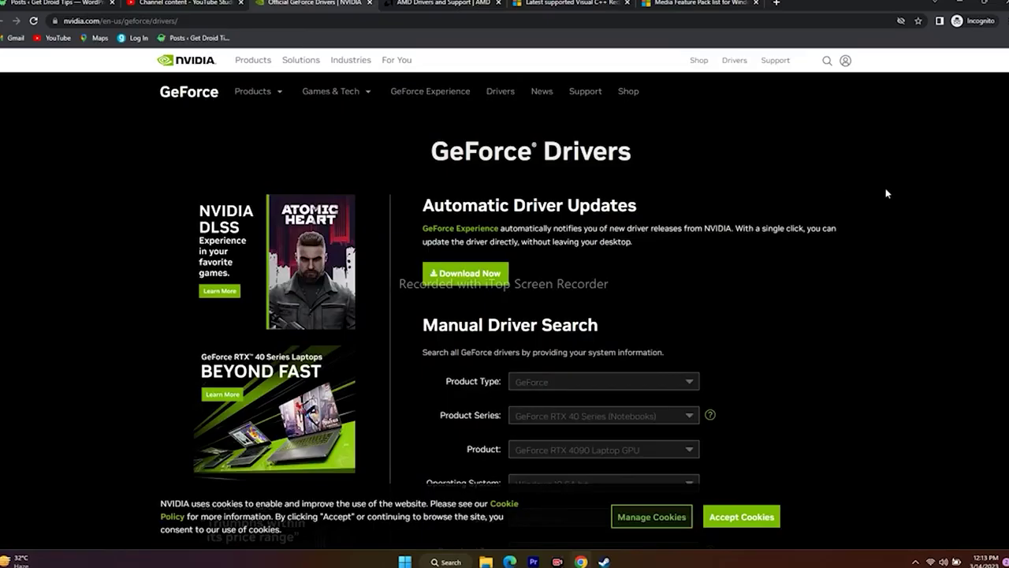
# In NVIDIA's manual driver search, set the product series to GeForce RTX 40 Series and the product to NVIDIA GeForce RTX 4090
pyautogui.scroll(-5, 886, 193)
pyautogui.scroll(-2, 885, 192)
pyautogui.scroll(5, 886, 192)
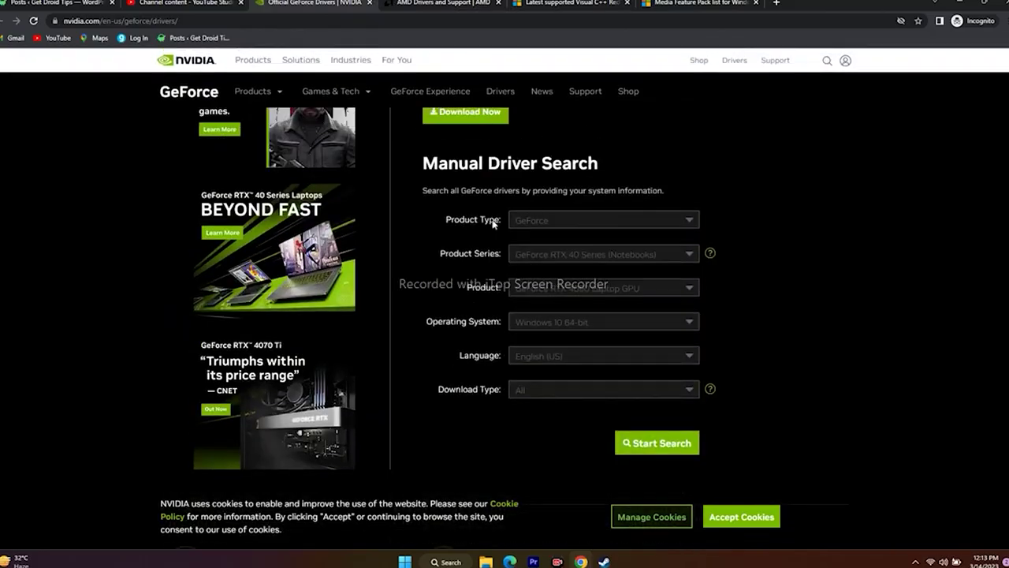
pyautogui.click(536, 222)
pyautogui.click(554, 261)
pyautogui.click(556, 262)
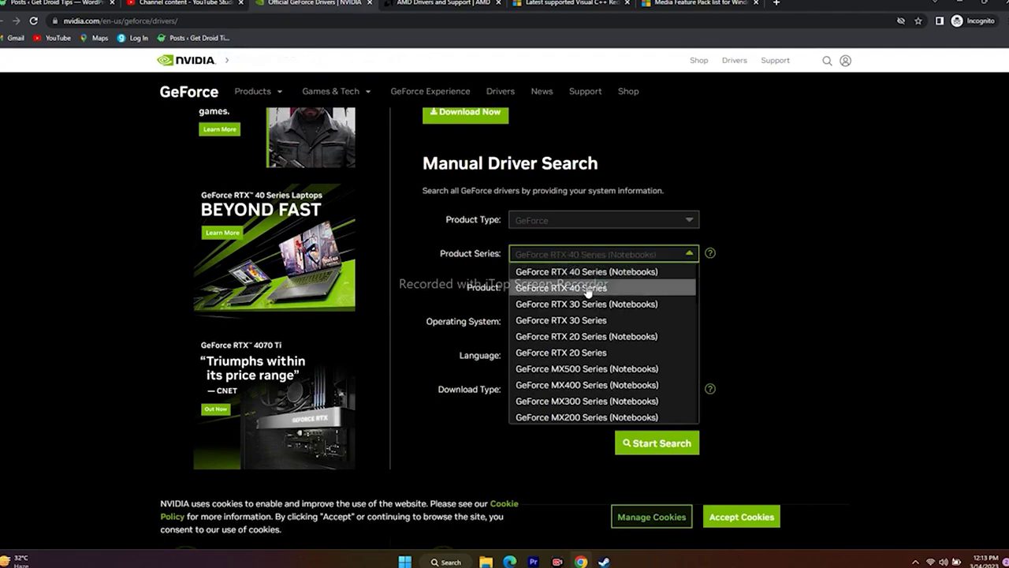
pyautogui.click(586, 289)
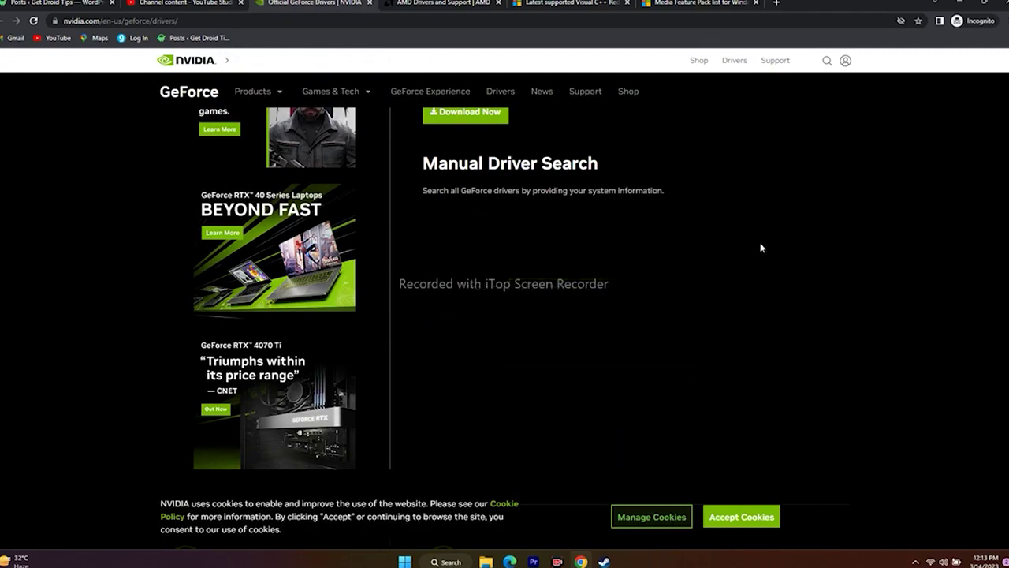
pyautogui.click(567, 293)
pyautogui.click(587, 309)
# Set the operating system to Windows 11, keep the language English (US), and run the driver search
pyautogui.scroll(-1, 568, 292)
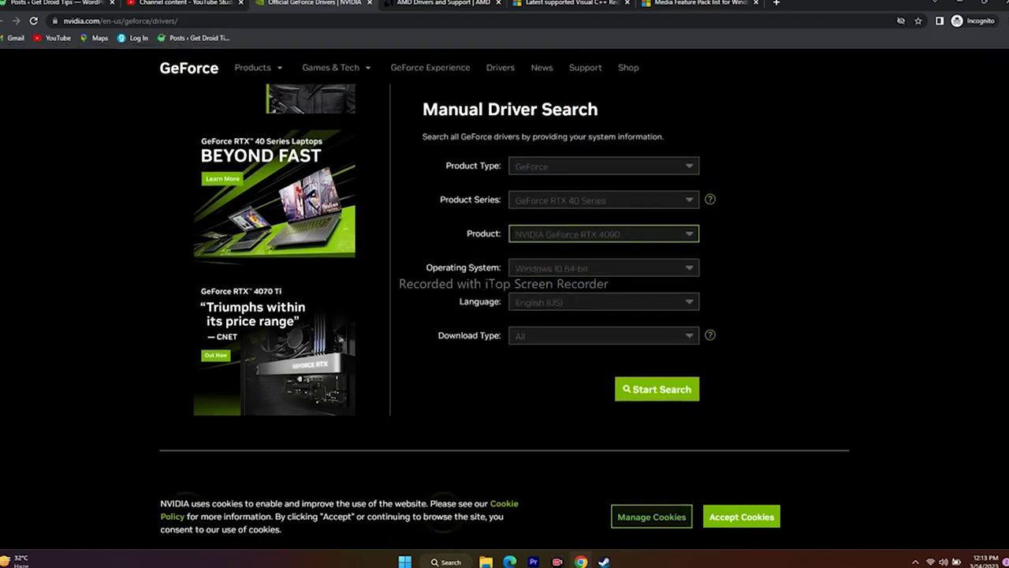
pyautogui.click(535, 270)
pyautogui.click(541, 303)
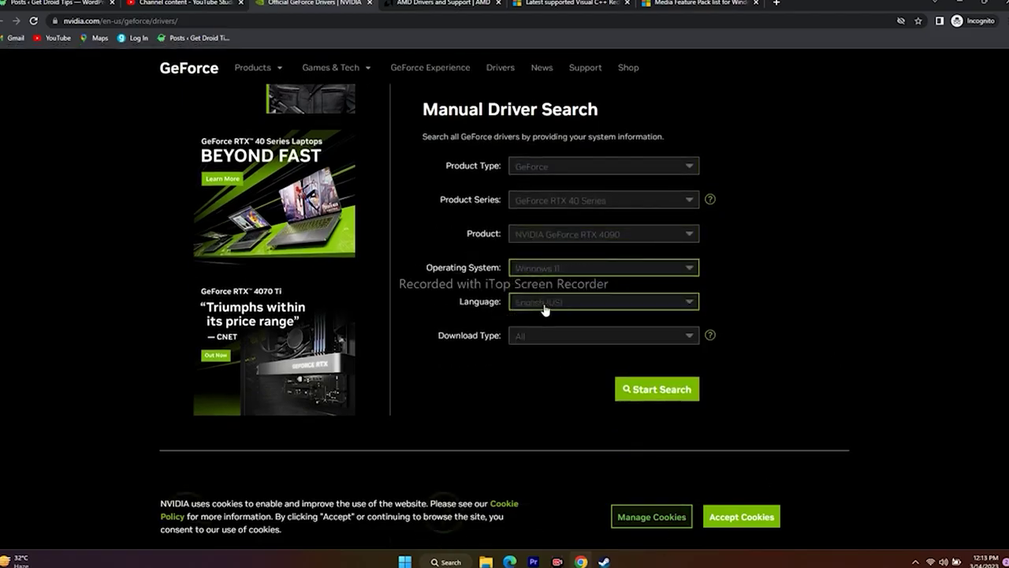
pyautogui.click(658, 389)
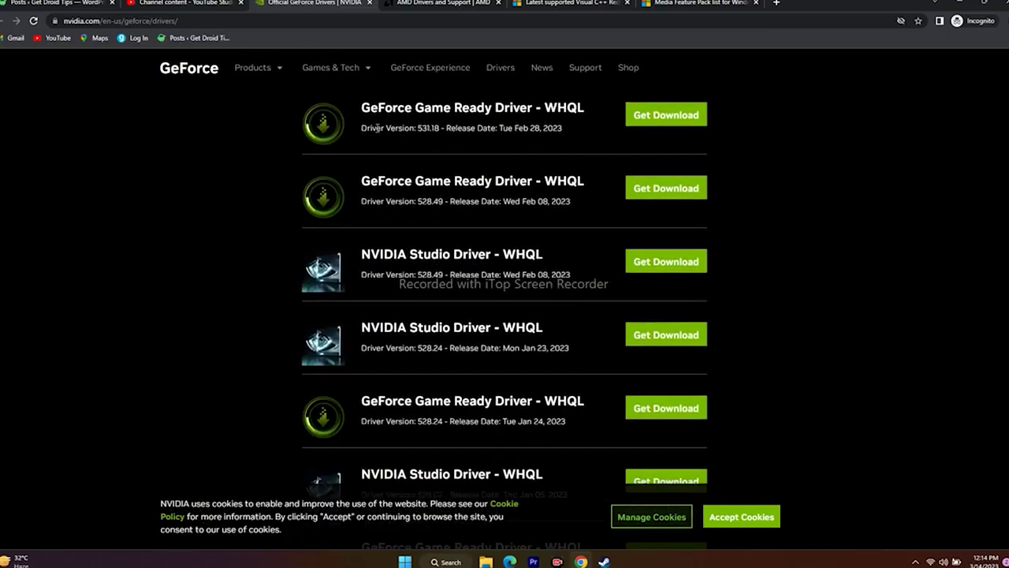
# Examine the version and release date of the first GeForce Game Ready Driver in the results
pyautogui.moveTo(361, 107); pyautogui.dragTo(512, 127)
pyautogui.click(512, 128)
pyautogui.moveTo(362, 108); pyautogui.dragTo(512, 129)
pyautogui.click(513, 128)
pyautogui.moveTo(416, 128); pyautogui.dragTo(563, 128)
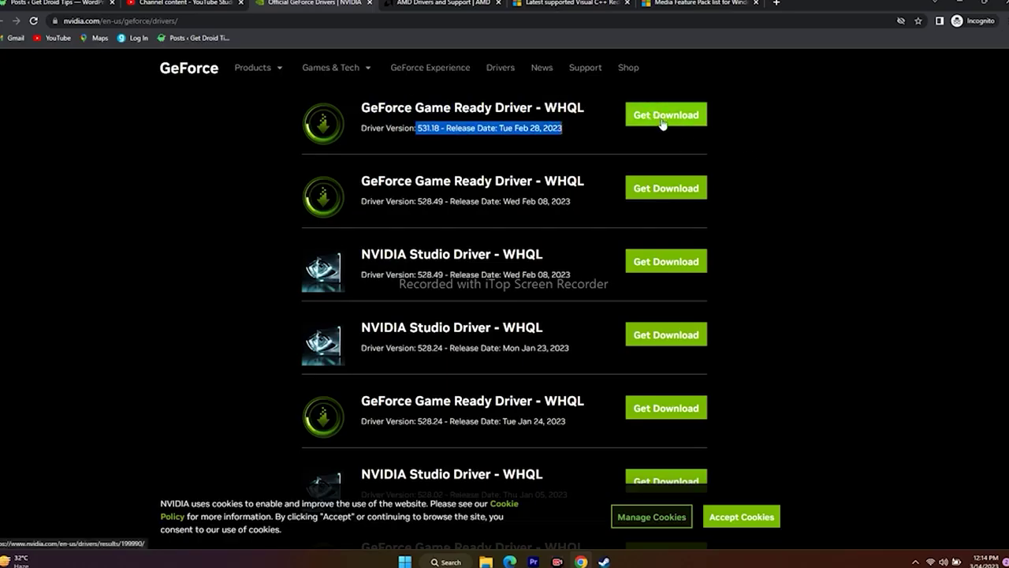
pyautogui.click(812, 169)
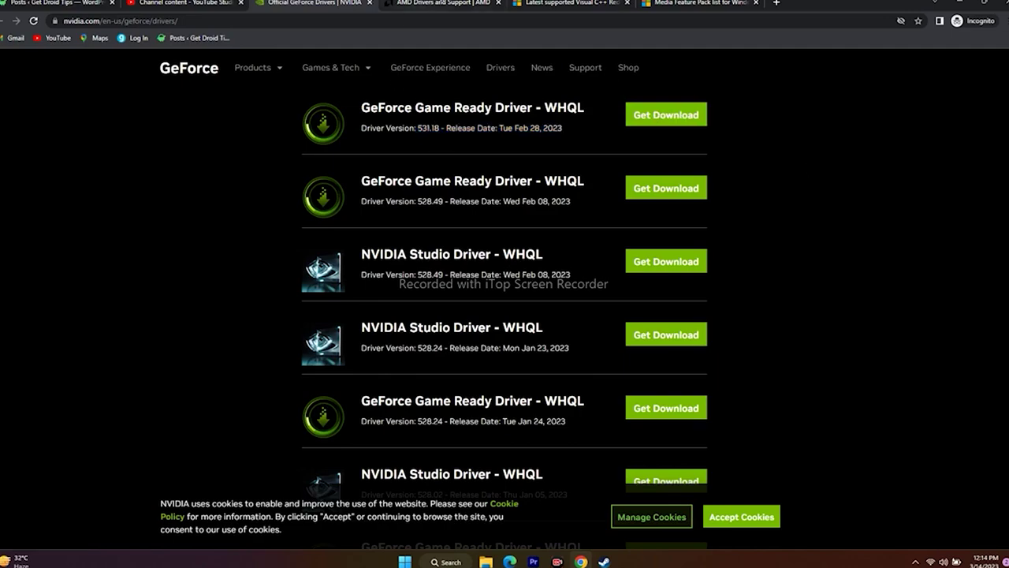
# On AMD's support page, select the Radeon RX 7900 XT under Graphics, RX 7000 Series, RX 7900 Series and open its driver page
pyautogui.hotkey('ctrl', 'Tab')
pyautogui.scroll(-1, 209, 355)
pyautogui.click(211, 326)
pyautogui.click(332, 325)
pyautogui.click(509, 324)
pyautogui.click(632, 335)
pyautogui.click(225, 425)
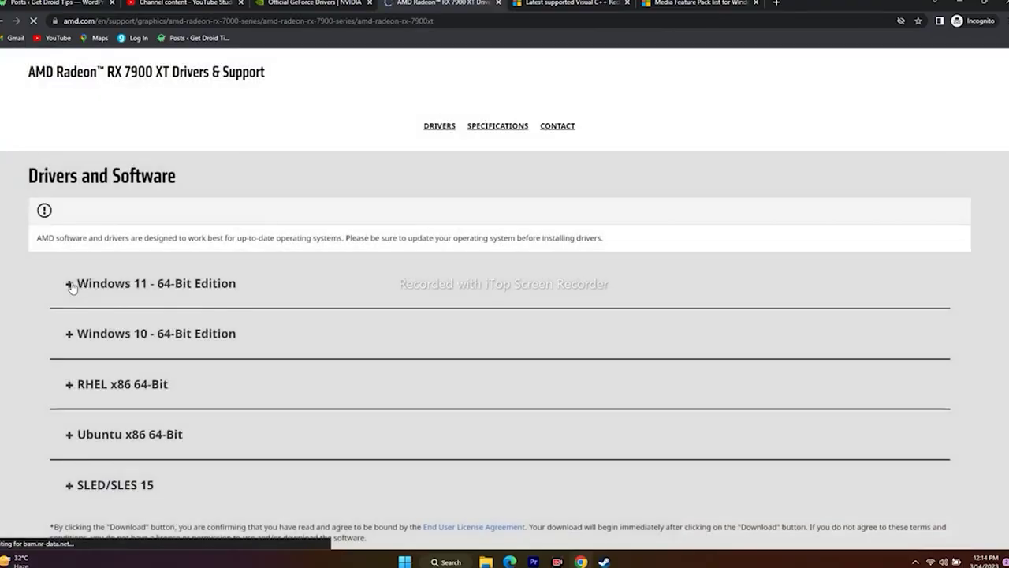
# View the driver downloads for the Windows 11 and Windows 10 64-bit editions, collapsing each section again
pyautogui.doubleClick(74, 286)
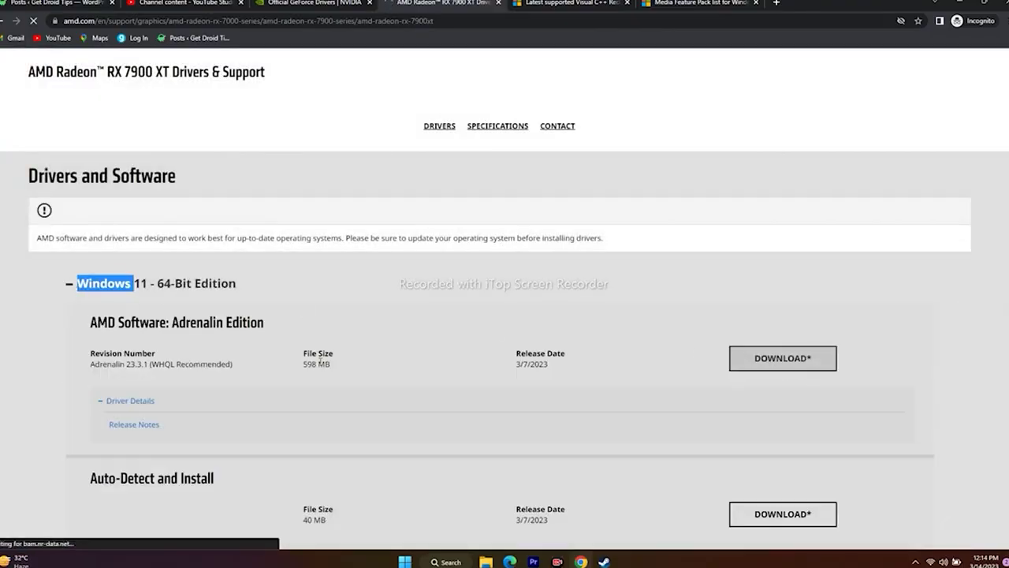
pyautogui.click(69, 284)
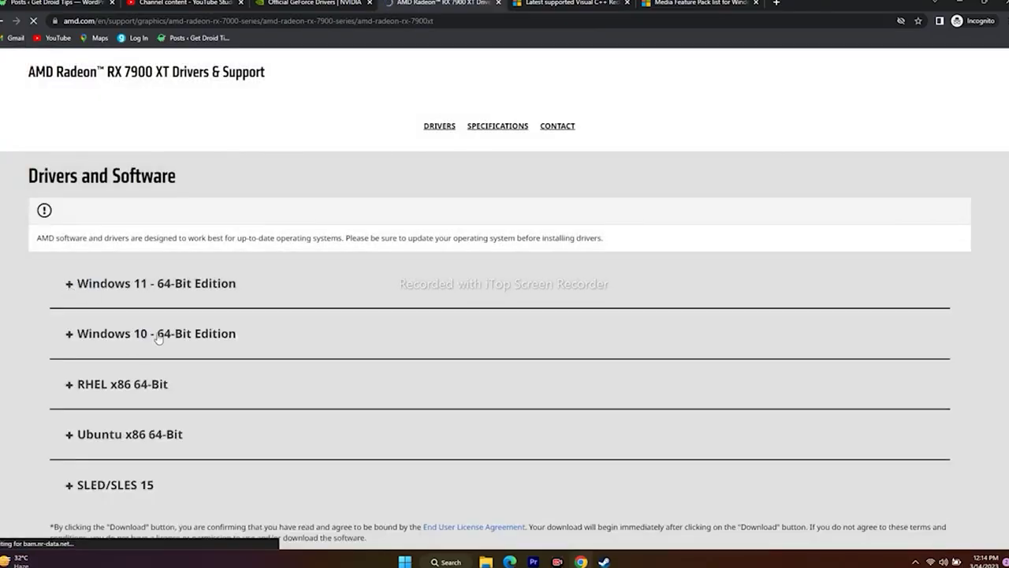
pyautogui.click(72, 339)
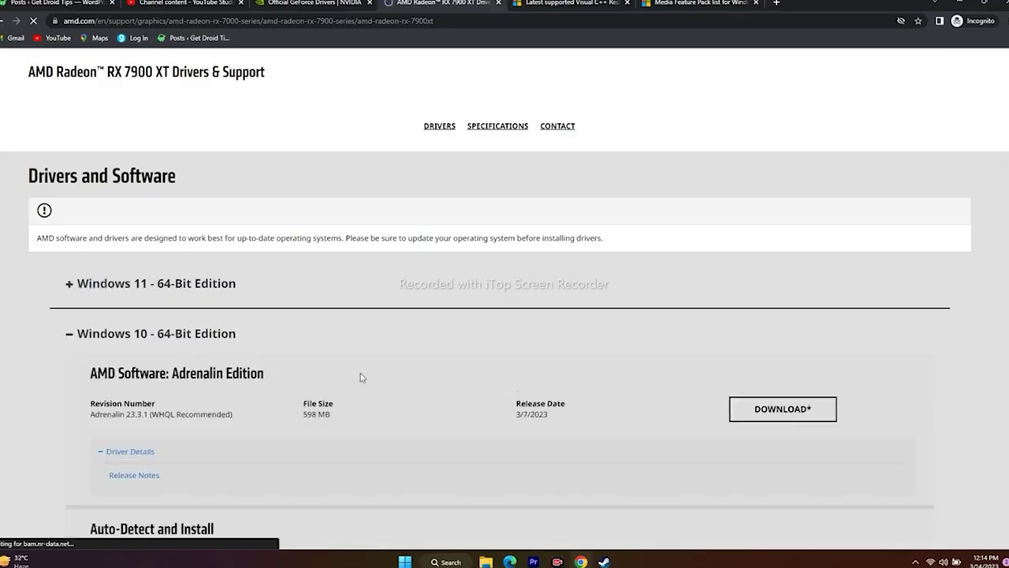
pyautogui.click(71, 335)
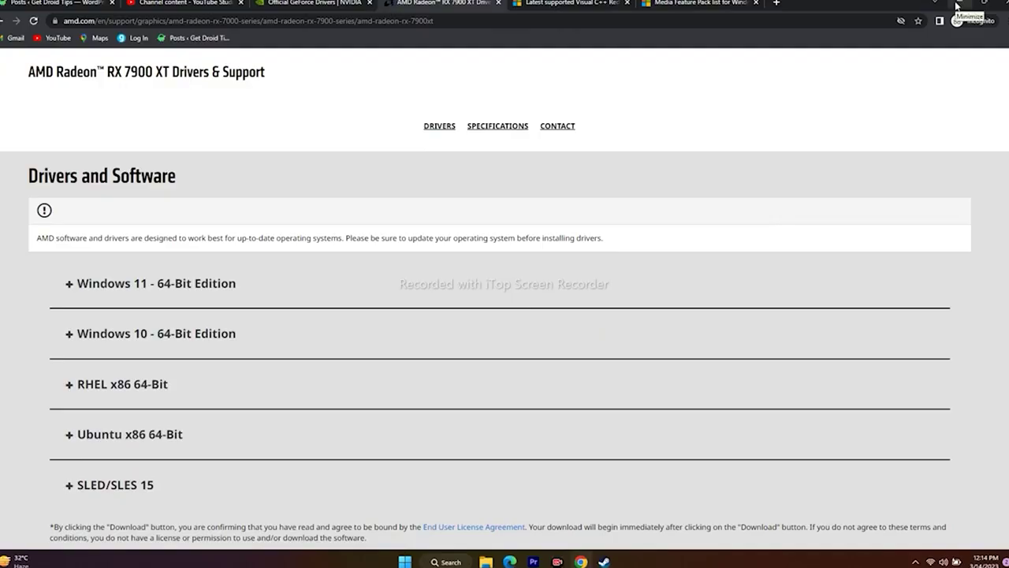
pyautogui.click(957, 6)
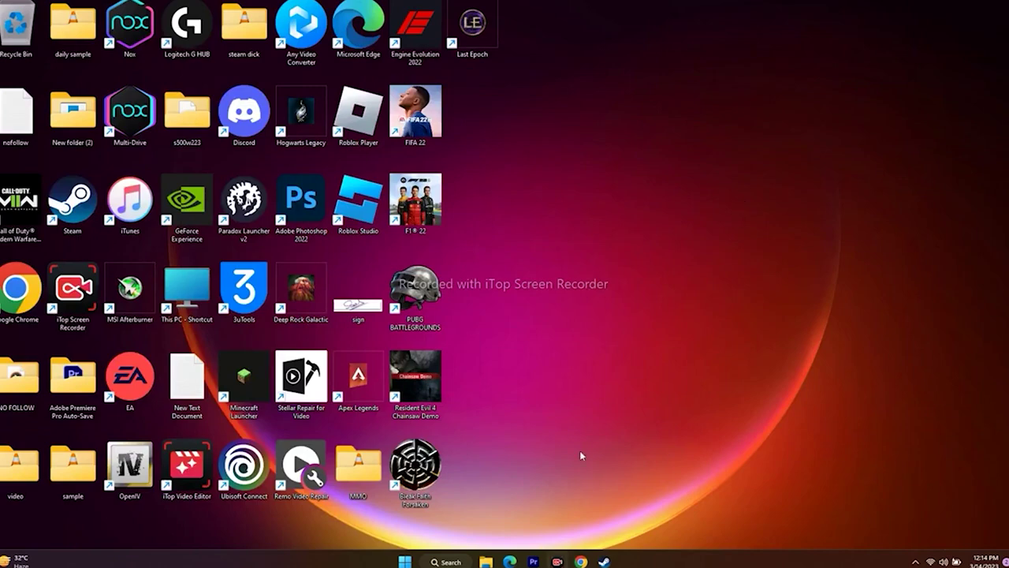
pyautogui.click(581, 562)
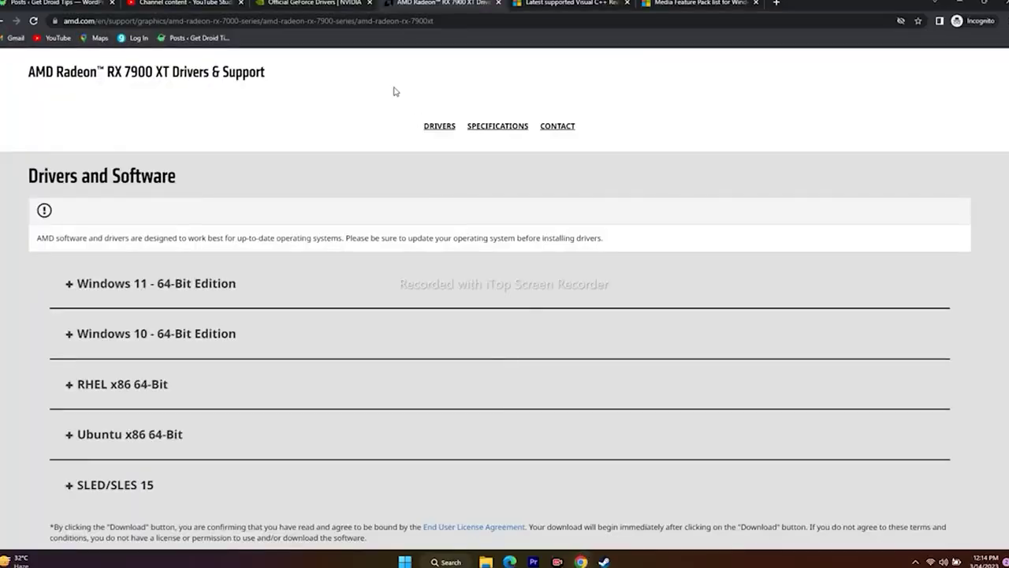
# Return to the NVIDIA GeForce drivers page and review the manual driver search settings
pyautogui.hotkey('ctrl', 'shift', 'Tab')
pyautogui.scroll(7, 924, 292)
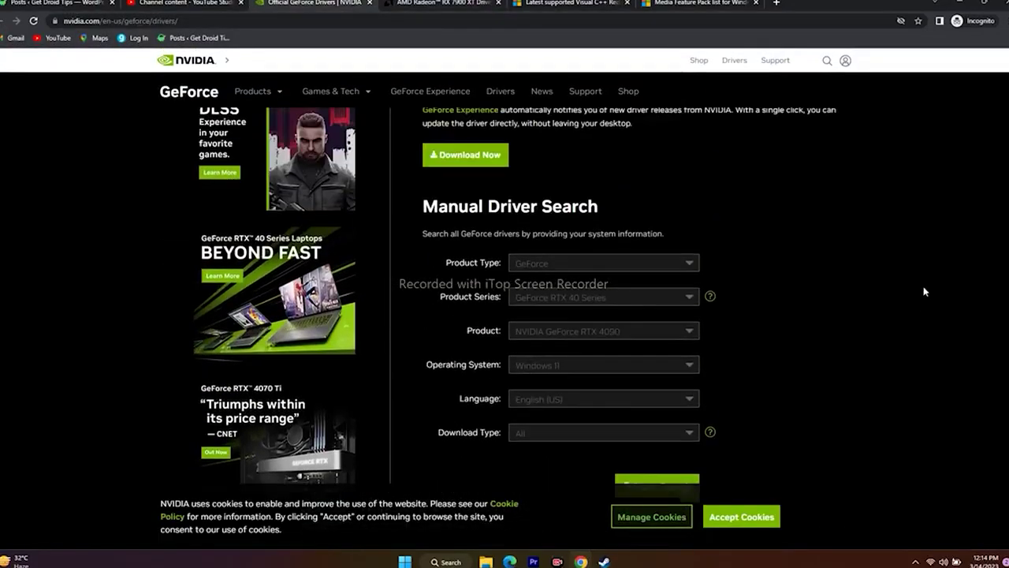
pyautogui.scroll(-2, 925, 291)
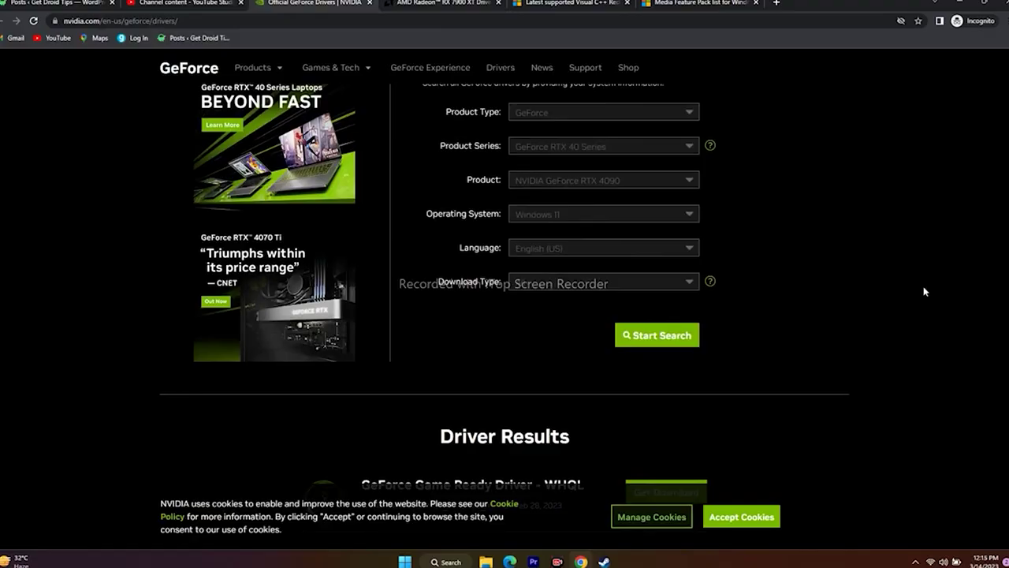
# Check the installed driver's date and version for the NVIDIA GeForce RTX 2080 display adapter in Device Manager, then close it
pyautogui.click(961, 5)
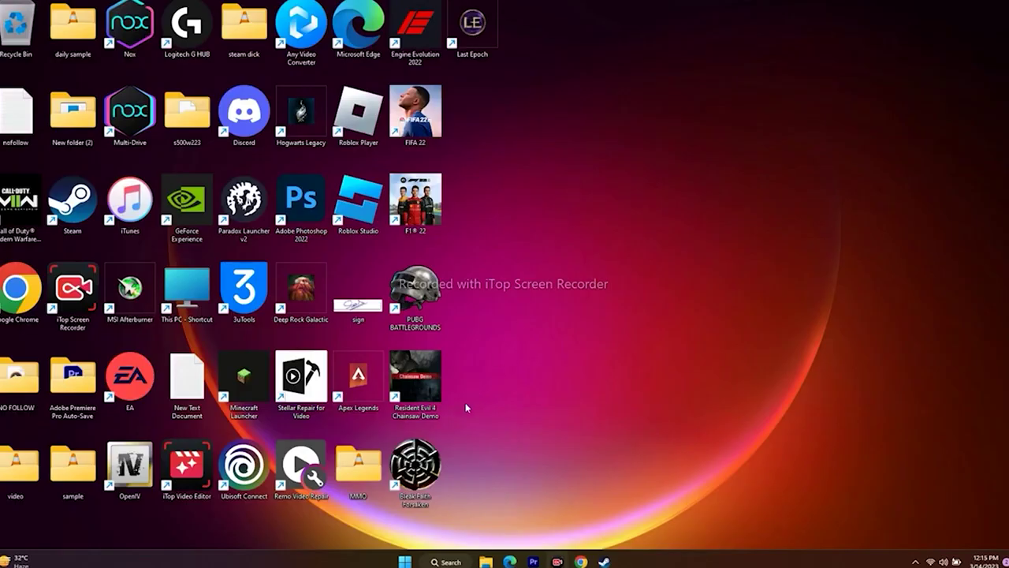
pyautogui.rightClick(408, 558)
pyautogui.click(415, 330)
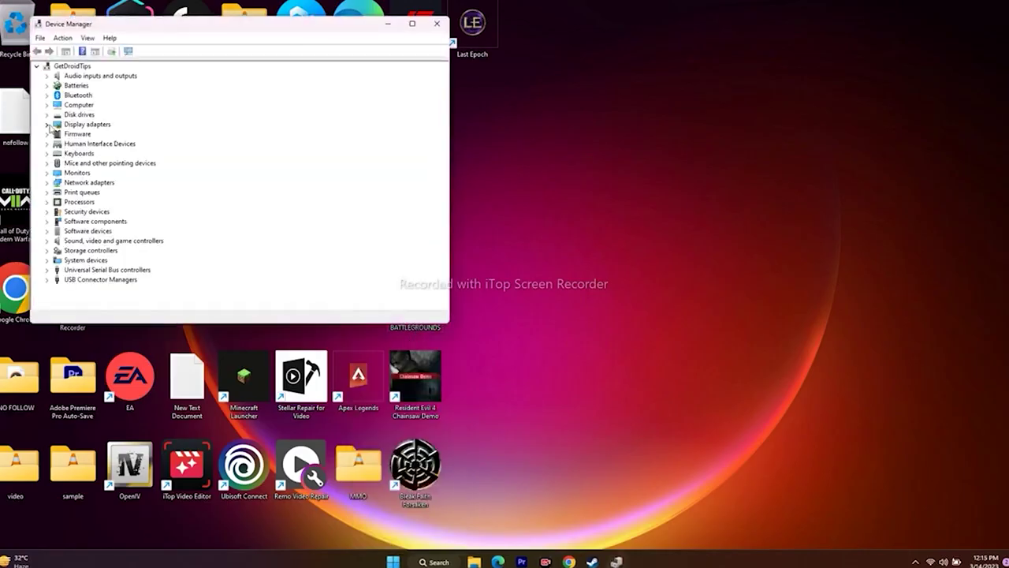
pyautogui.click(48, 125)
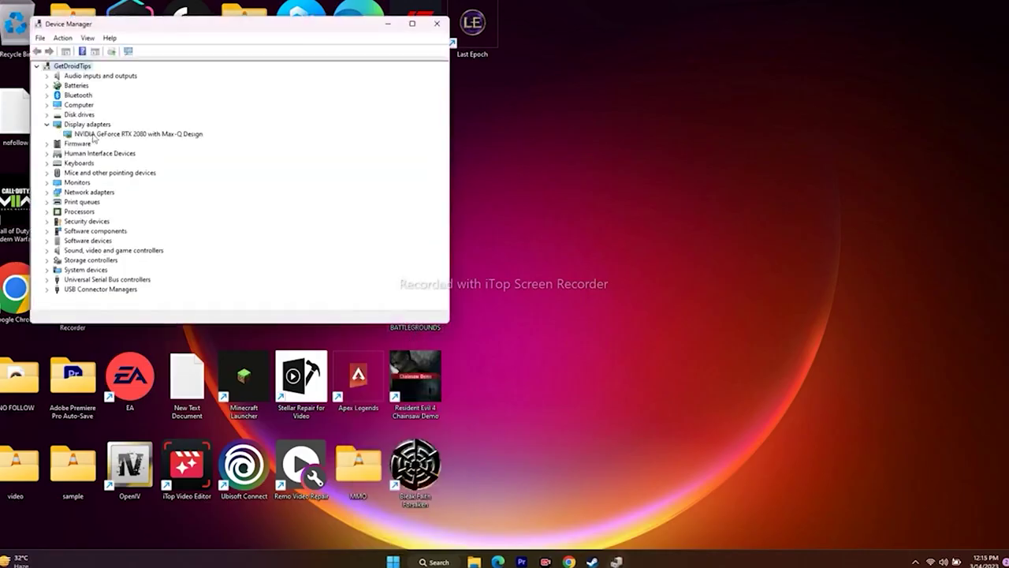
pyautogui.rightClick(135, 136)
pyautogui.click(170, 202)
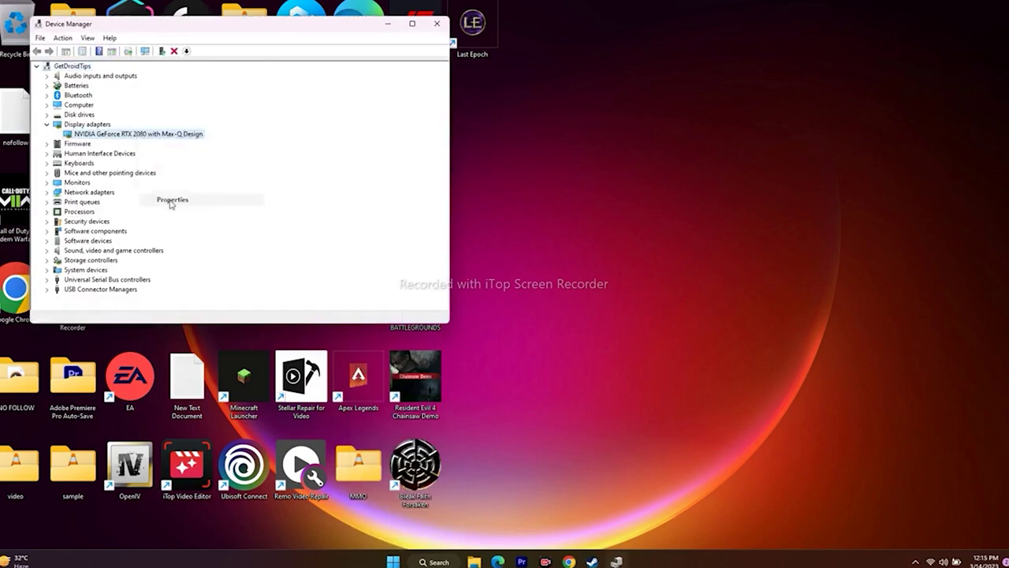
pyautogui.click(177, 75)
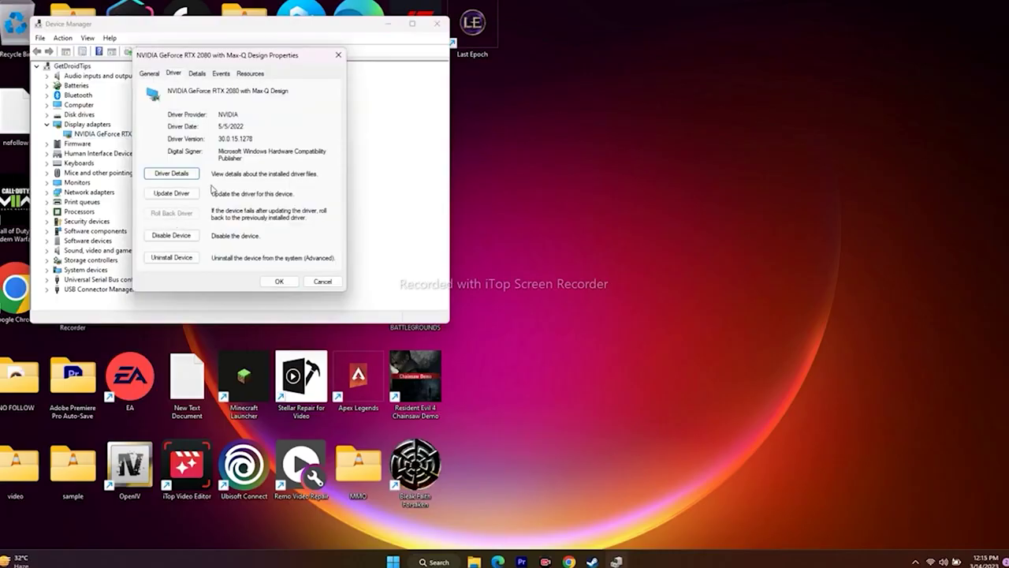
pyautogui.click(338, 55)
pyautogui.click(437, 24)
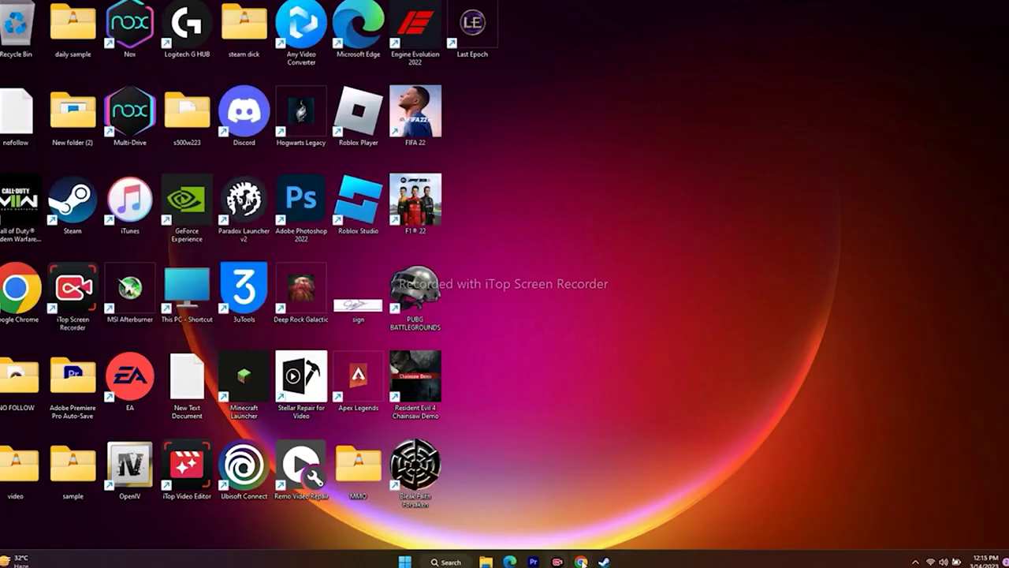
# Back on NVIDIA's driver results in Chrome, compare the listed releases and highlight the newest GeForce Game Ready Driver
pyautogui.click(581, 562)
pyautogui.scroll(3, 795, 226)
pyautogui.scroll(-2, 796, 220)
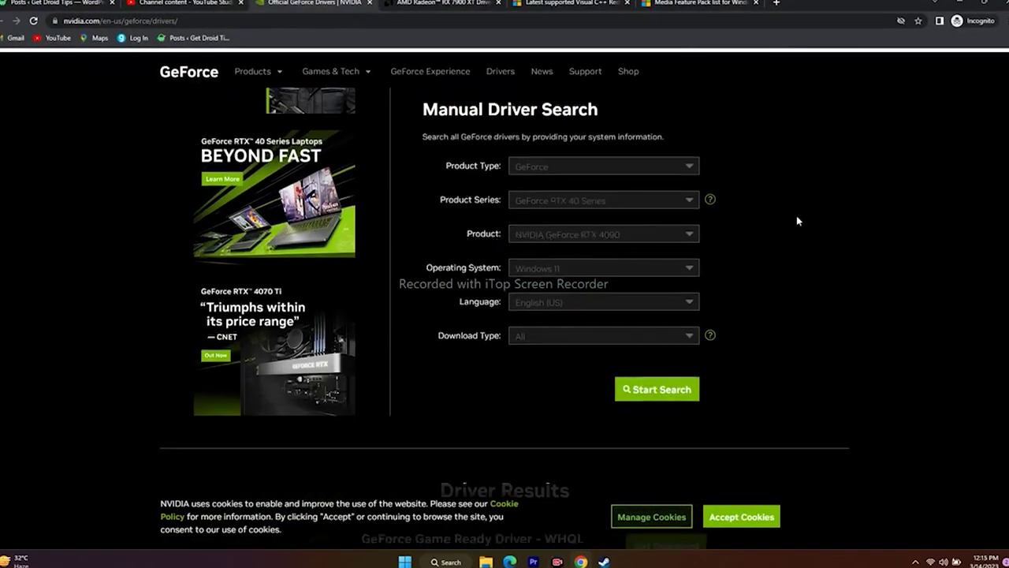
pyautogui.scroll(2, 796, 220)
pyautogui.scroll(-5, 796, 221)
pyautogui.scroll(-4, 796, 221)
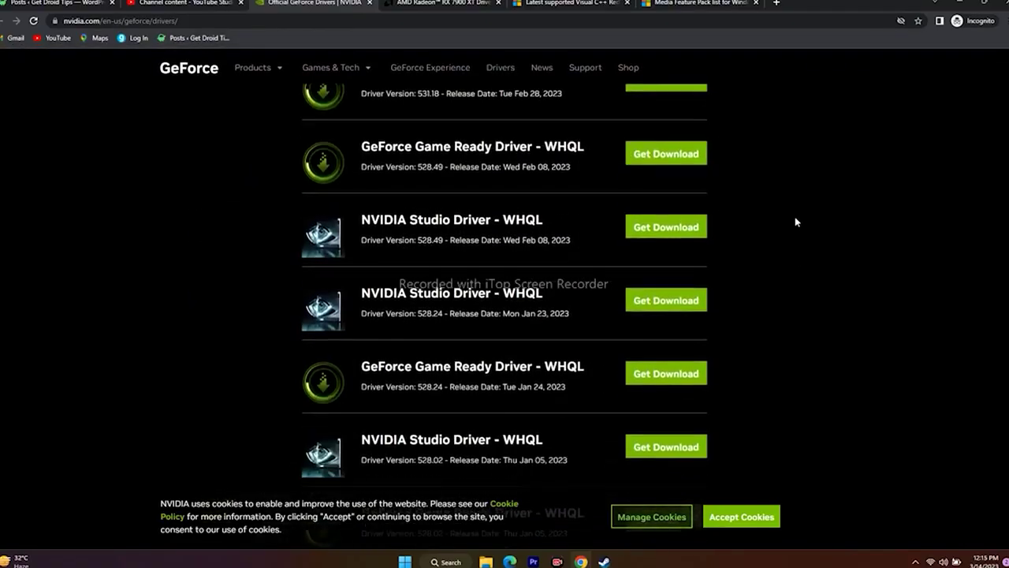
pyautogui.scroll(-3, 796, 221)
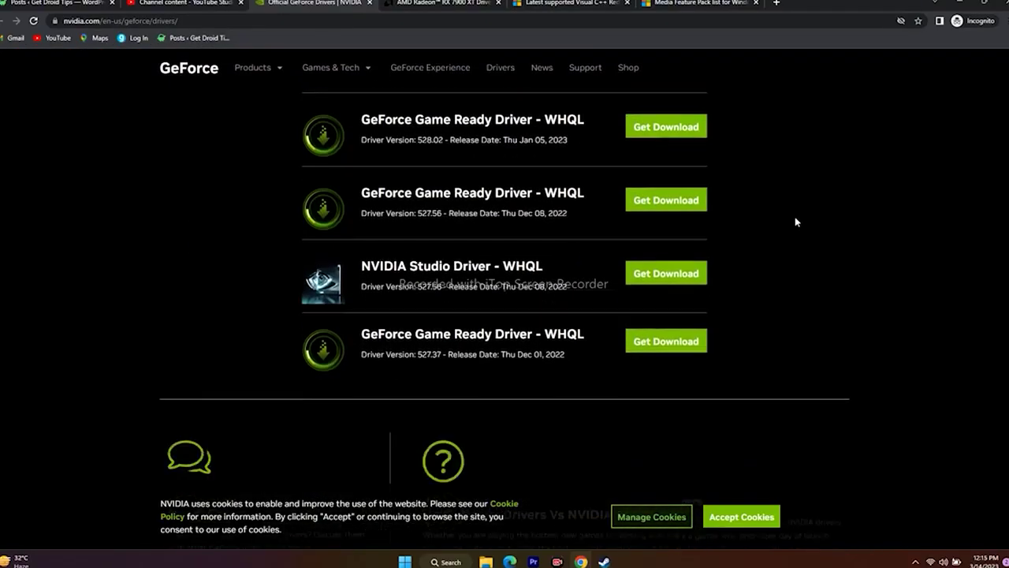
pyautogui.scroll(7, 797, 221)
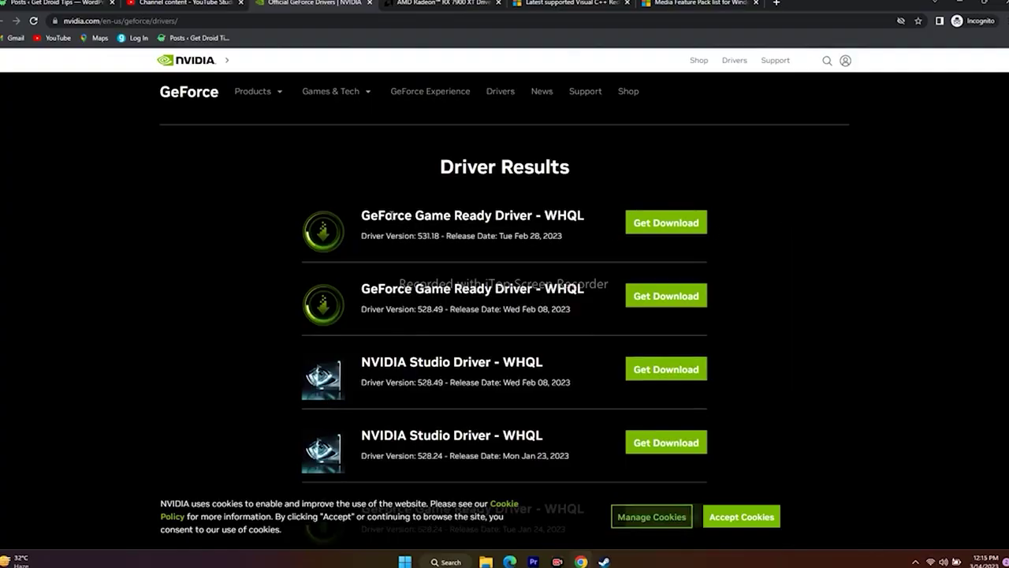
pyautogui.moveTo(361, 210); pyautogui.dragTo(555, 237)
pyautogui.click(563, 237)
pyautogui.moveTo(361, 209); pyautogui.dragTo(434, 242)
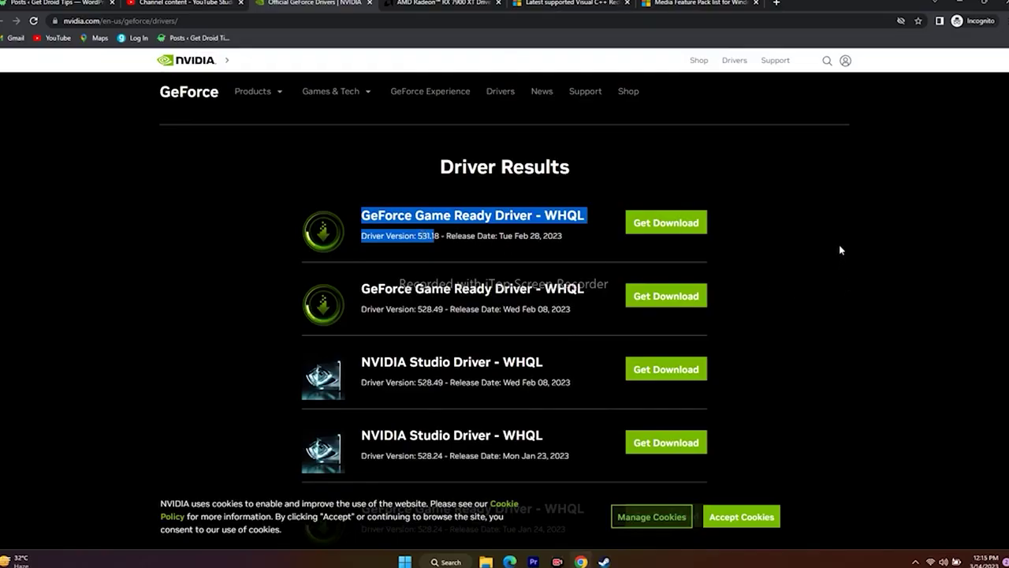
# Examine the version and release date of the second GeForce Game Ready Driver among the older releases
pyautogui.scroll(-2, 841, 237)
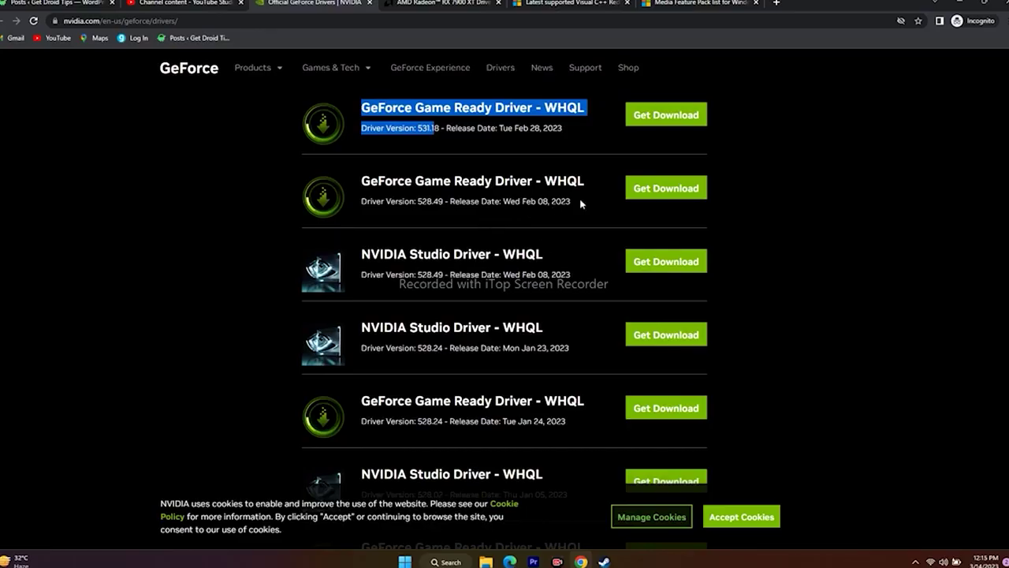
pyautogui.click(542, 204)
pyautogui.moveTo(539, 202); pyautogui.dragTo(361, 181)
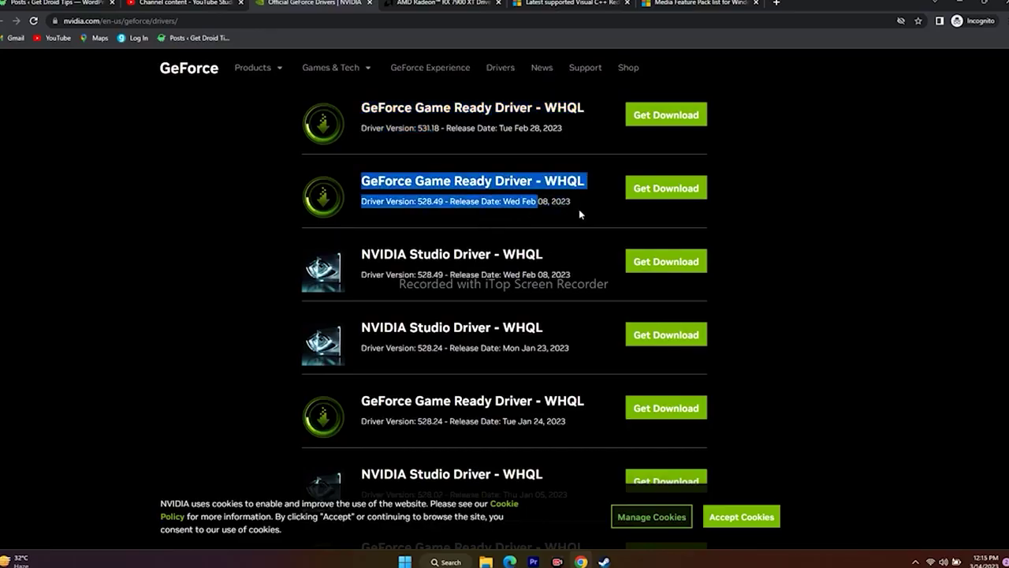
pyautogui.scroll(-2, 544, 236)
pyautogui.moveTo(522, 239)
pyautogui.mouseDown()
pyautogui.moveTo(569, 239)
pyautogui.moveTo(347, 214)
pyautogui.moveTo(505, 249)
pyautogui.moveTo(522, 241)
pyautogui.mouseUp()
pyautogui.scroll(3, 468, 144)
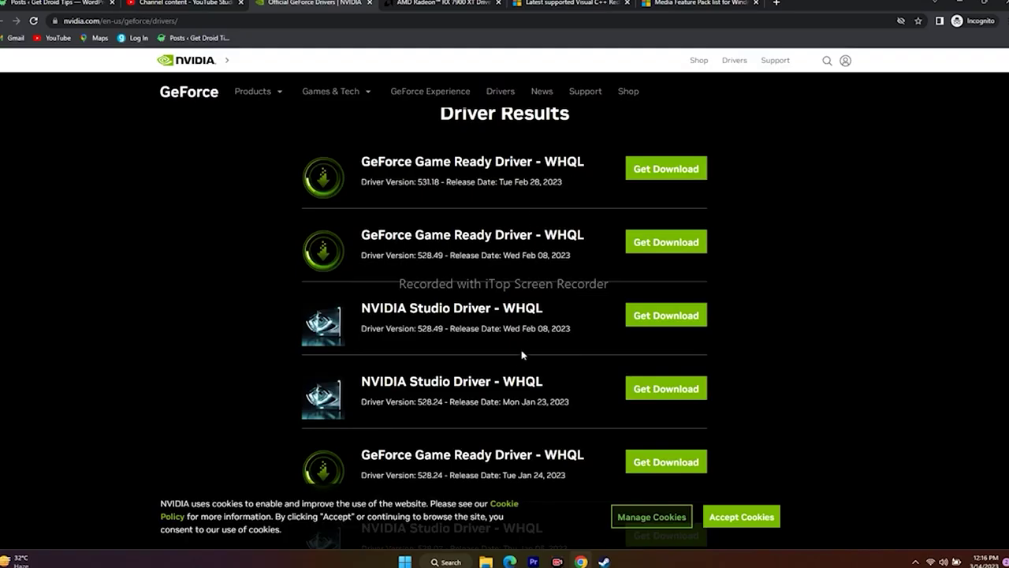
pyautogui.scroll(-1, 550, 295)
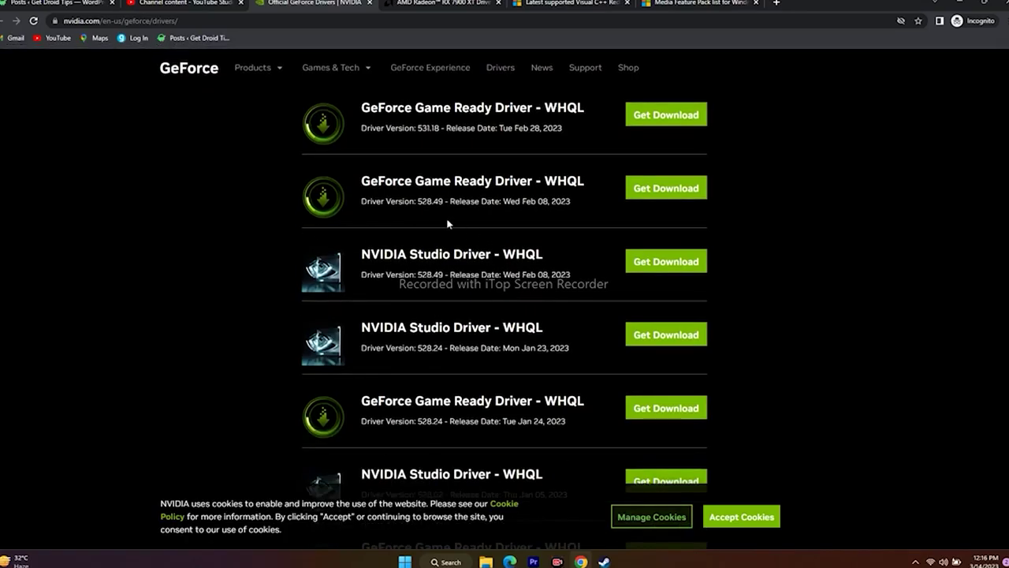
pyautogui.moveTo(420, 201); pyautogui.dragTo(570, 203)
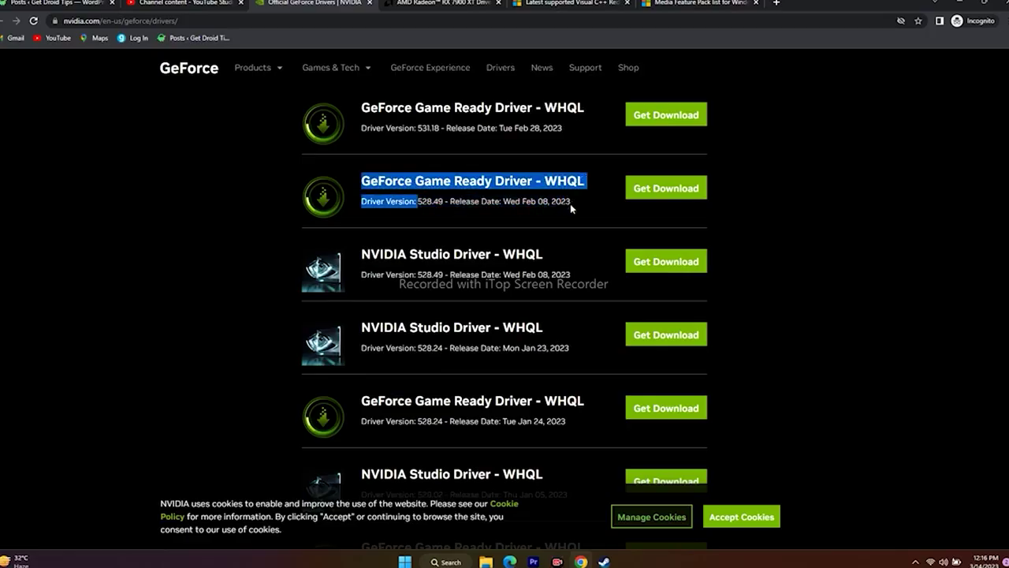
pyautogui.click(570, 216)
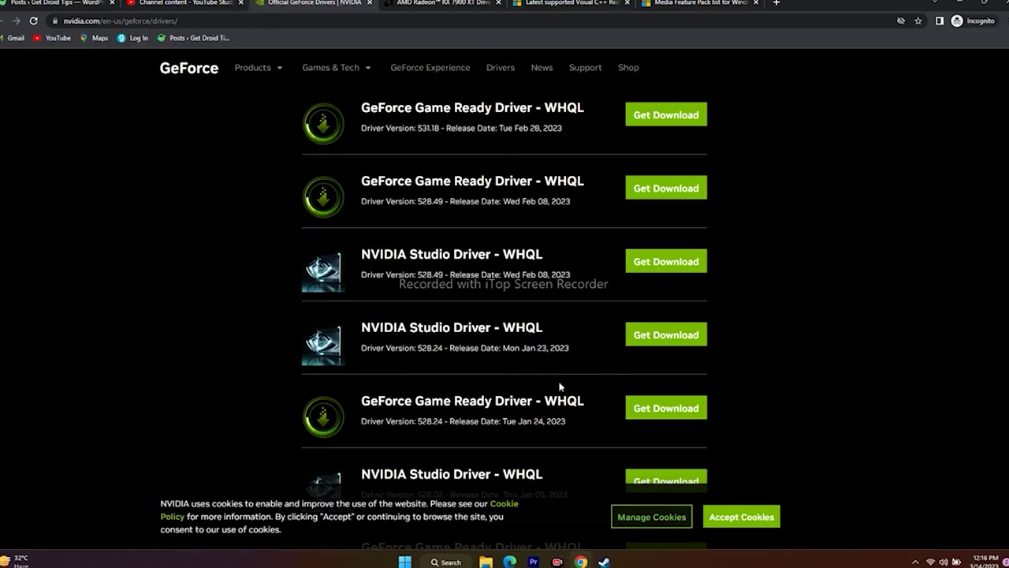
pyautogui.scroll(1, 508, 394)
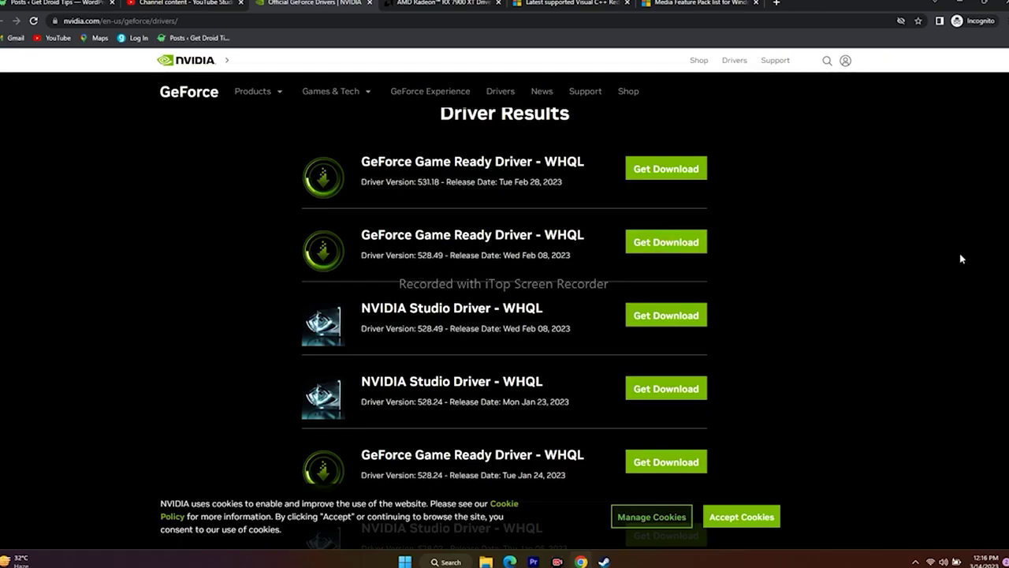
# In Steam, open Last Epoch's properties, try the launch option -dx11, clear it again and close the properties
pyautogui.click(965, 5)
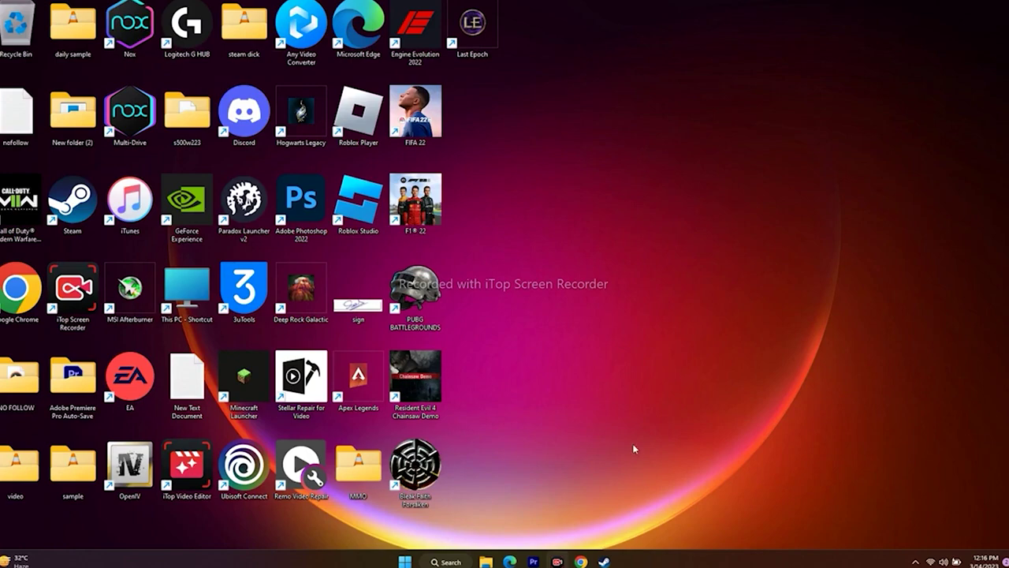
pyautogui.click(604, 561)
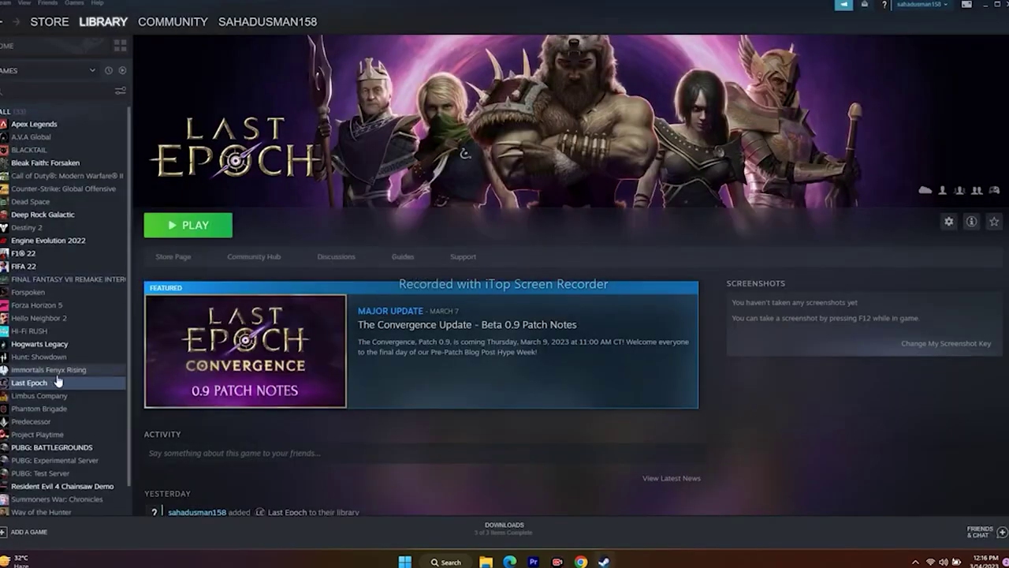
pyautogui.rightClick(57, 383)
pyautogui.click(70, 447)
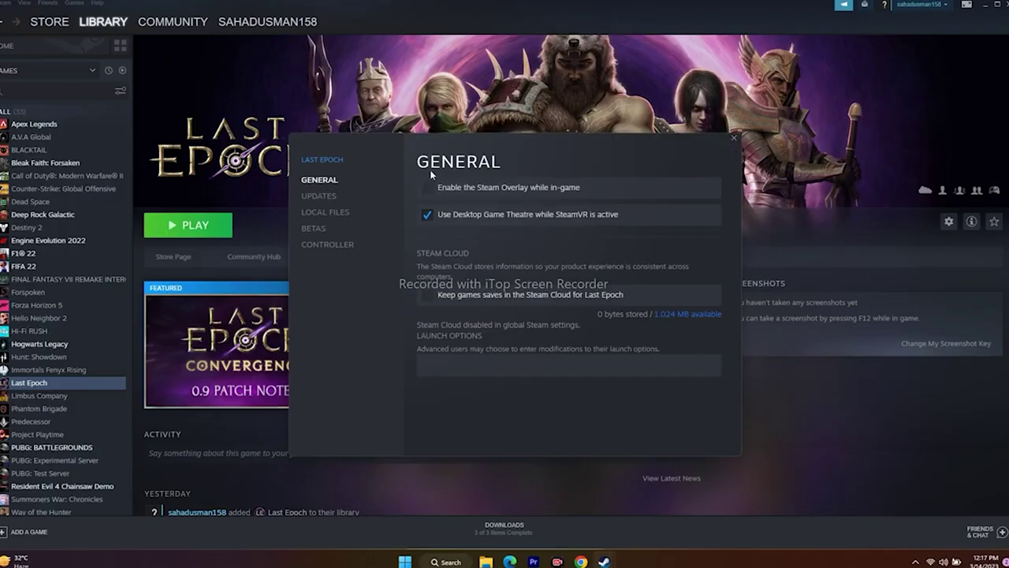
pyautogui.click(447, 364)
pyautogui.write('-dx11')
pyautogui.moveTo(456, 365); pyautogui.dragTo(419, 367)
pyautogui.press('BackSpace')
pyautogui.click(734, 139)
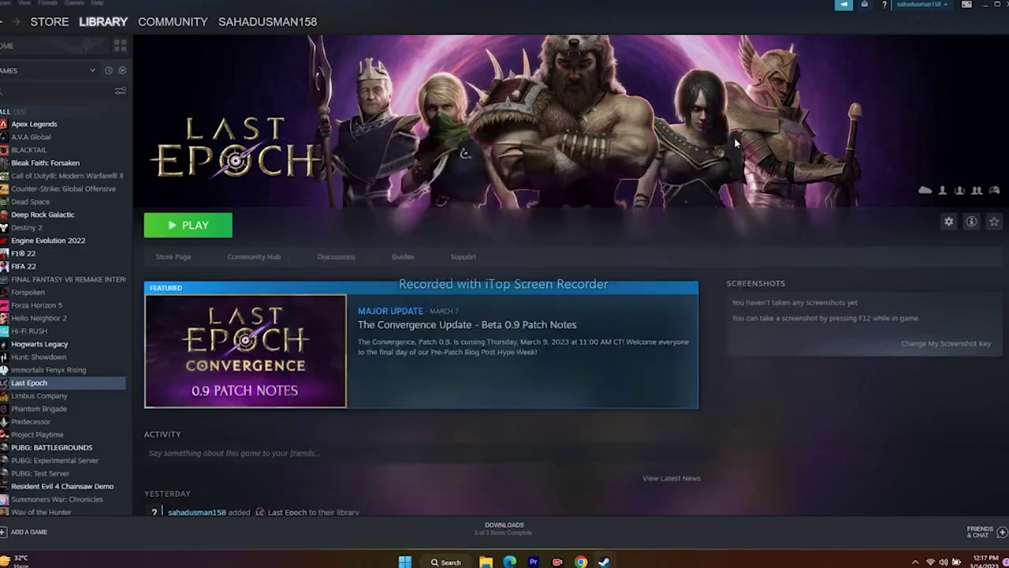
pyautogui.click(987, 8)
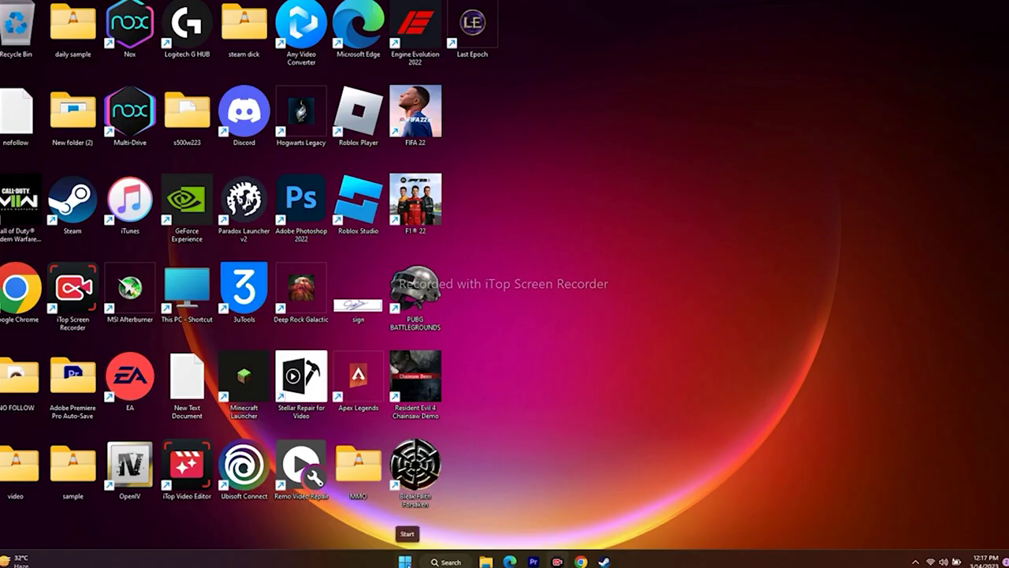
# End the Discord background process in Task Manager, check the remaining processes and close Task Manager
pyautogui.rightClick(404, 561)
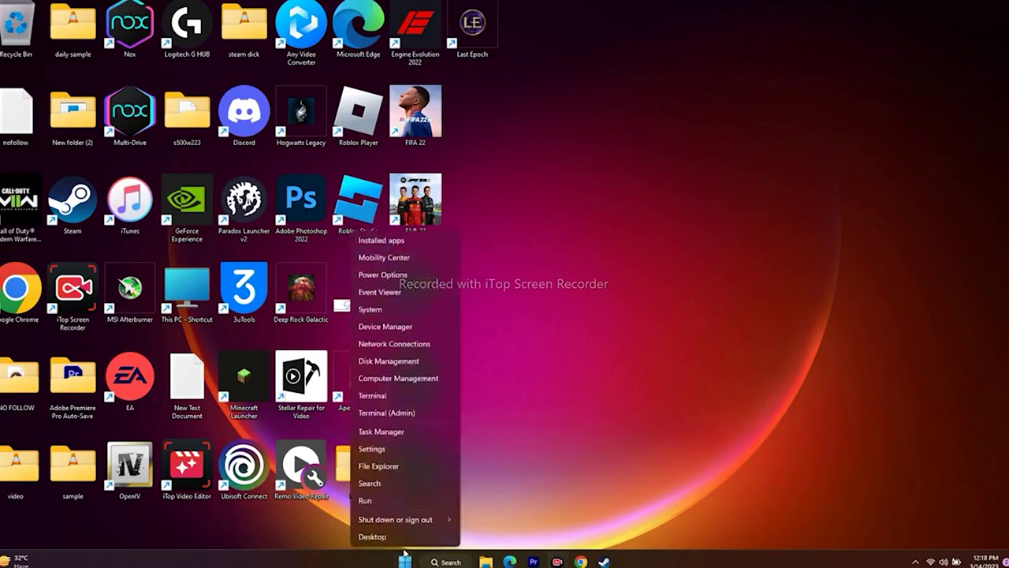
pyautogui.click(382, 432)
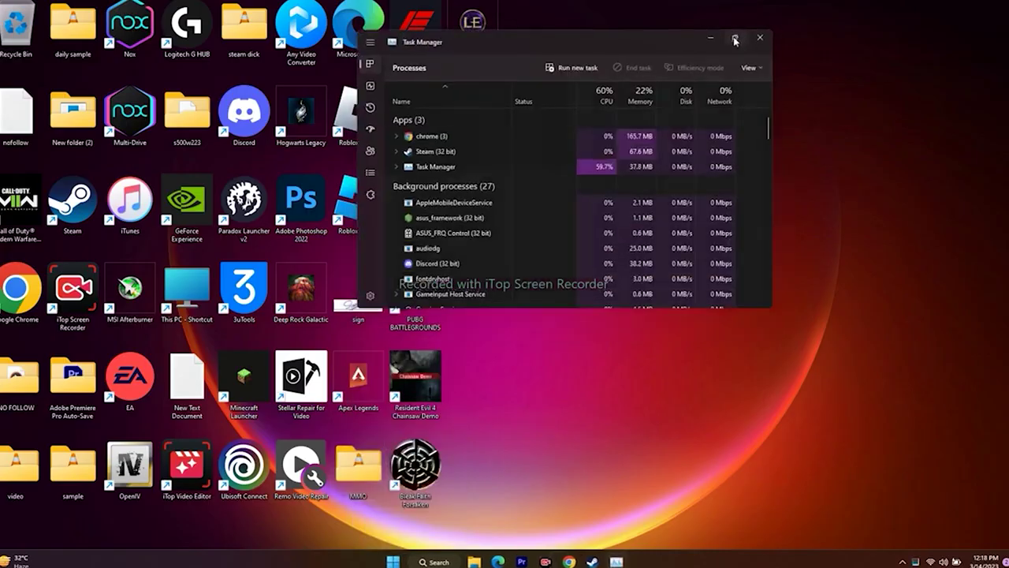
pyautogui.click(734, 38)
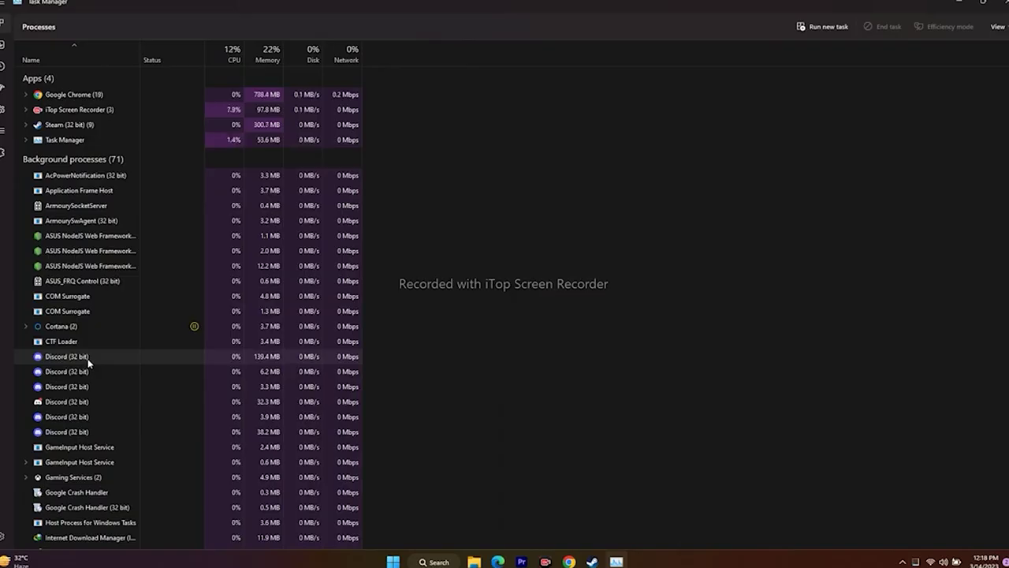
pyautogui.rightClick(88, 361)
pyautogui.click(114, 366)
pyautogui.rightClick(87, 361)
pyautogui.click(373, 377)
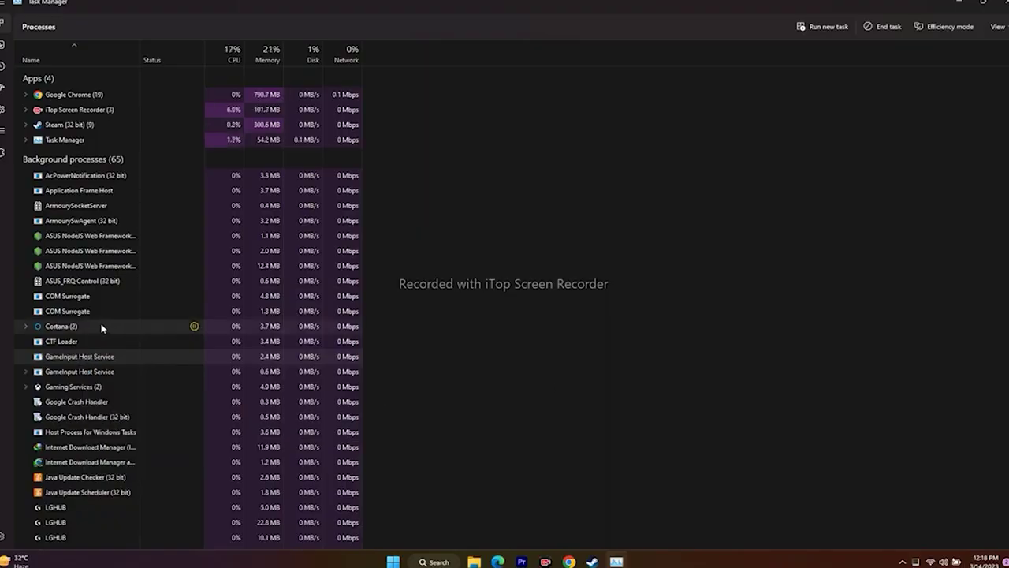
pyautogui.scroll(-1, 97, 344)
pyautogui.scroll(1, 95, 352)
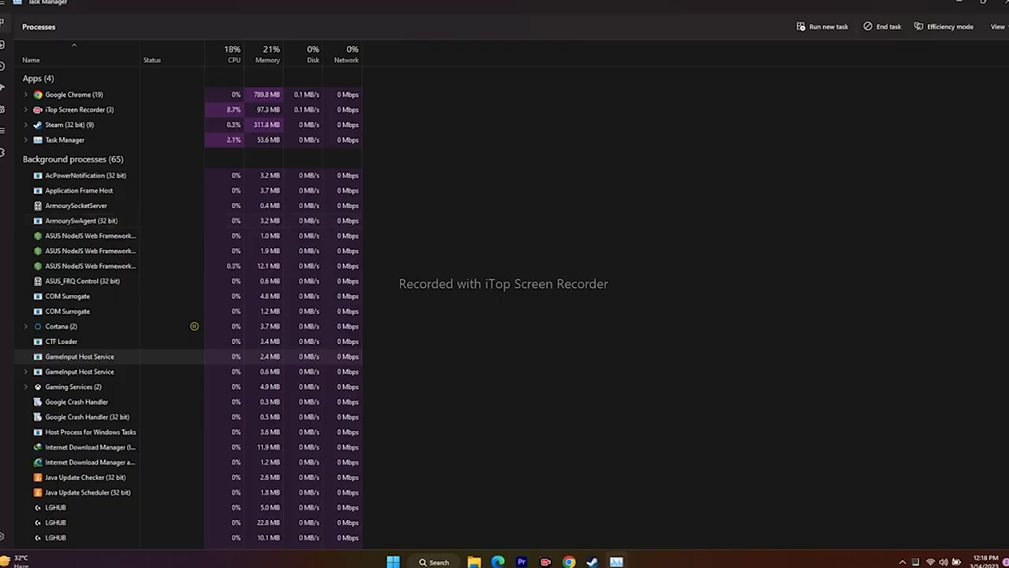
pyautogui.click(998, 2)
pyautogui.click(609, 562)
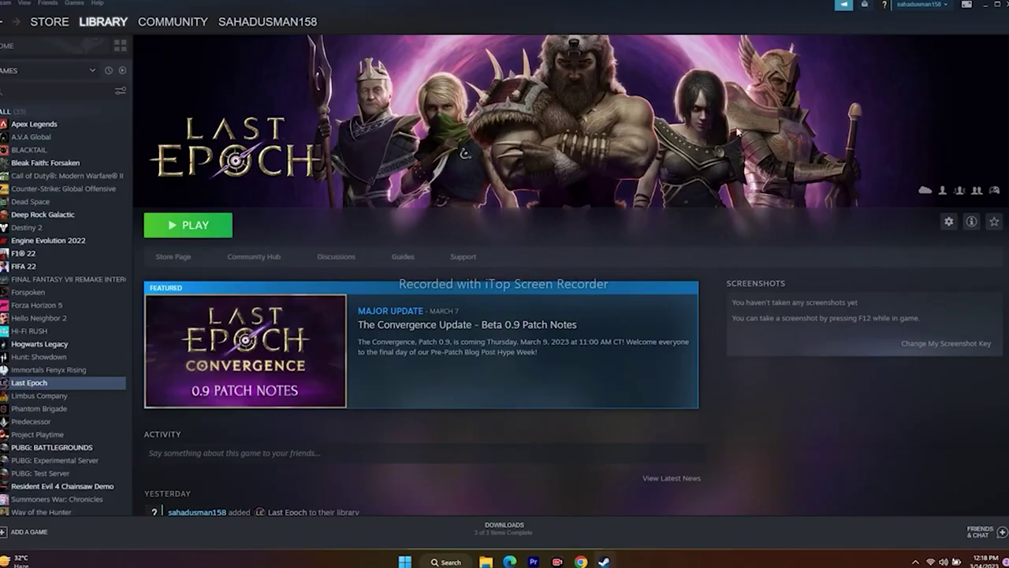
pyautogui.click(986, 5)
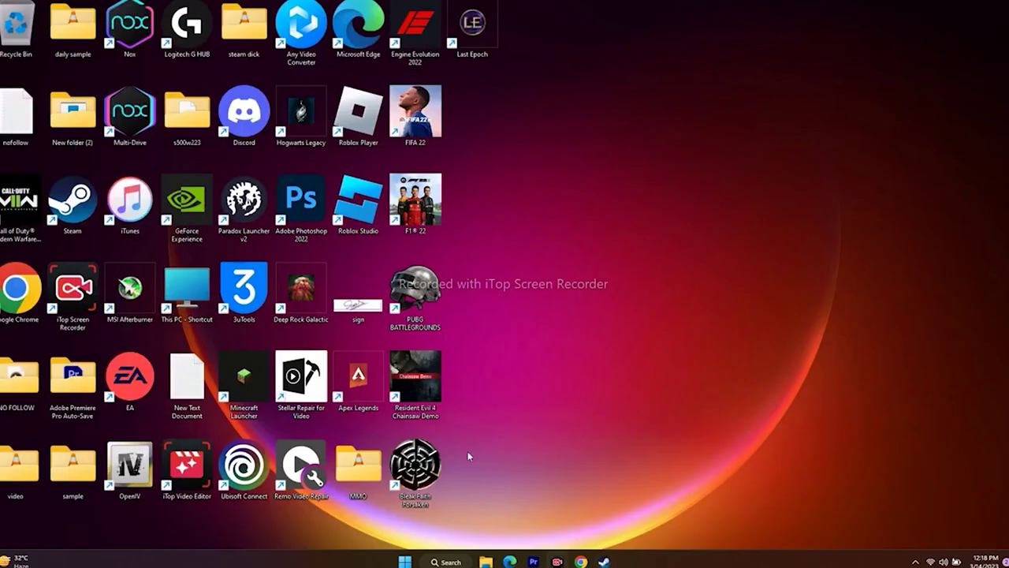
# Open the Windows graphics settings and look through the list of apps with custom graphics options
pyautogui.click(446, 562)
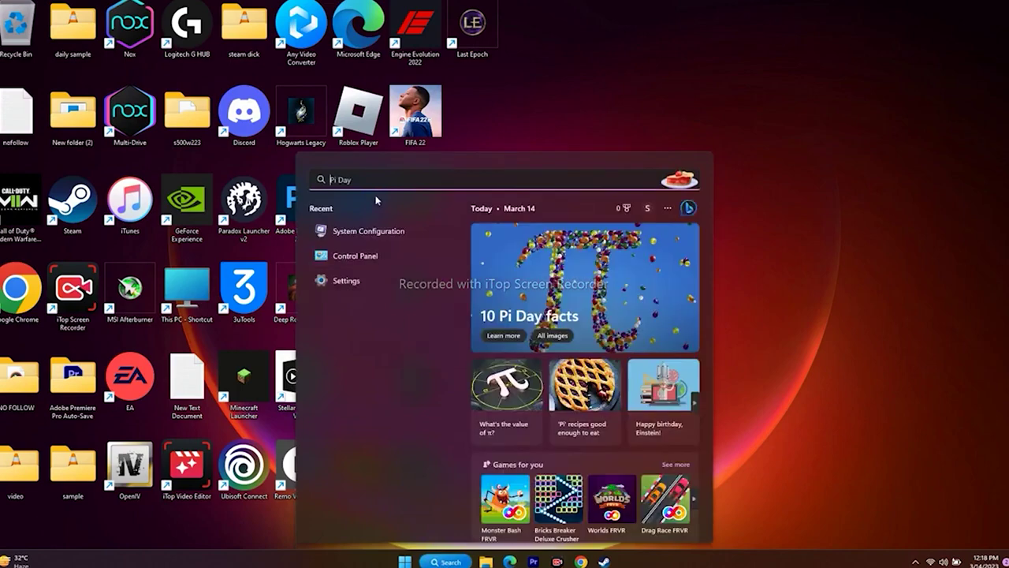
pyautogui.write('gra')
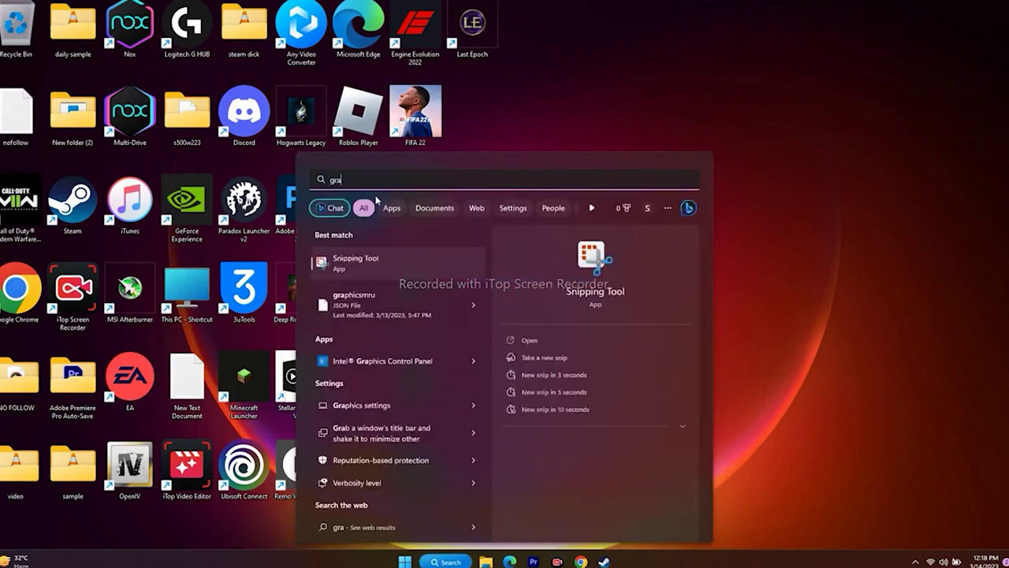
pyautogui.write('p')
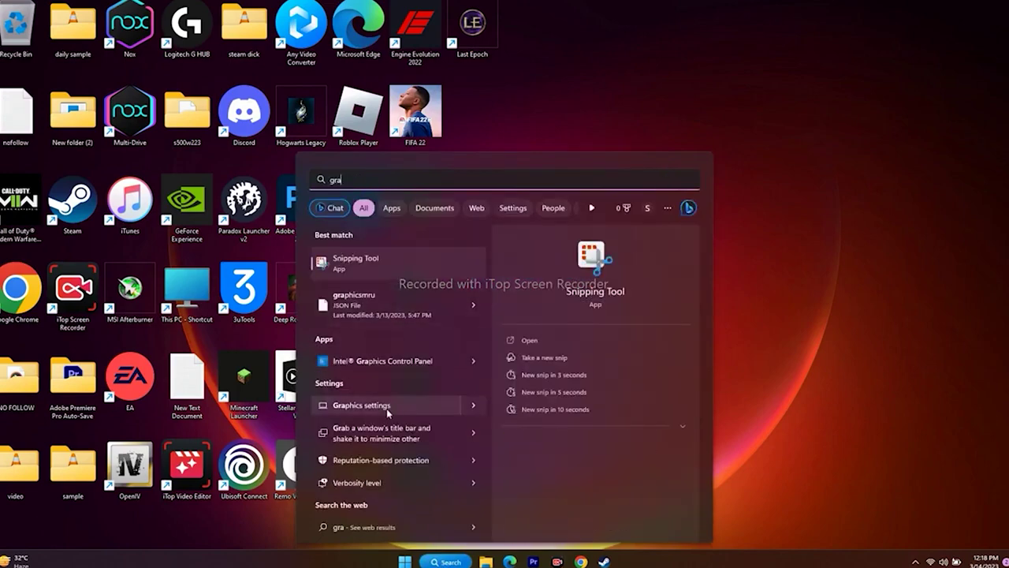
pyautogui.click(399, 405)
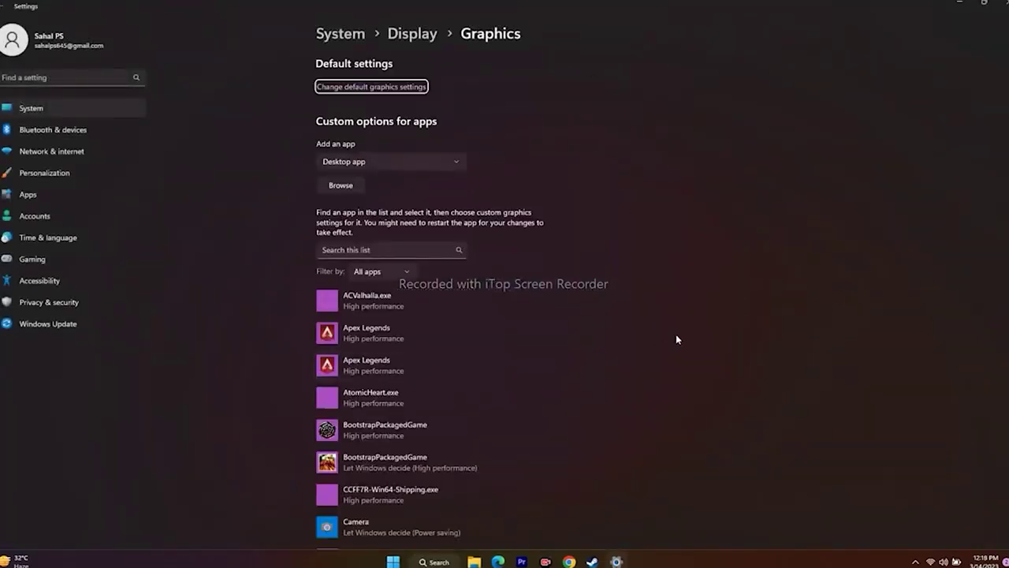
pyautogui.scroll(-3, 670, 339)
pyautogui.scroll(1, 415, 191)
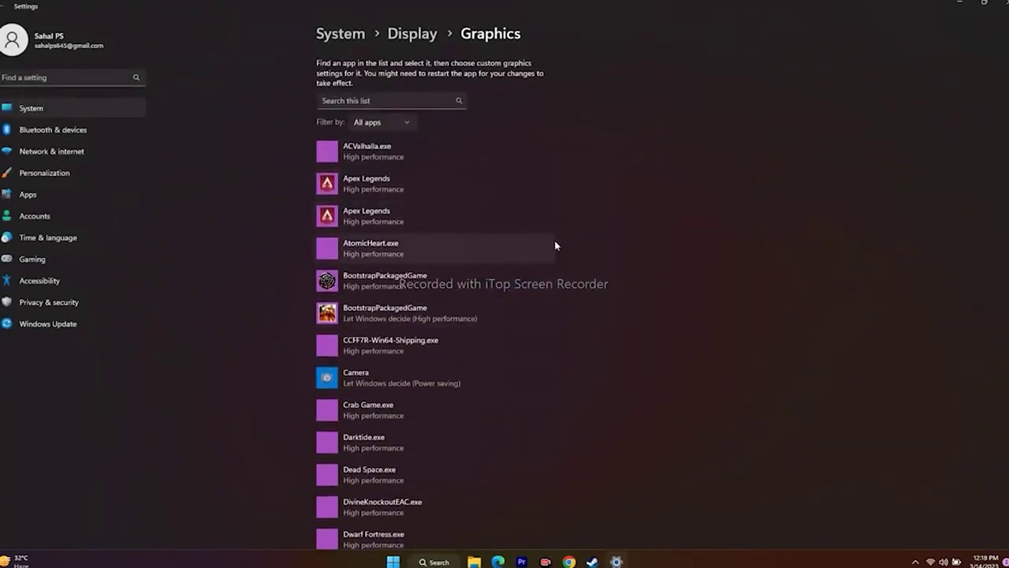
pyautogui.scroll(-1, 578, 255)
pyautogui.scroll(-1, 579, 255)
pyautogui.scroll(-5, 579, 255)
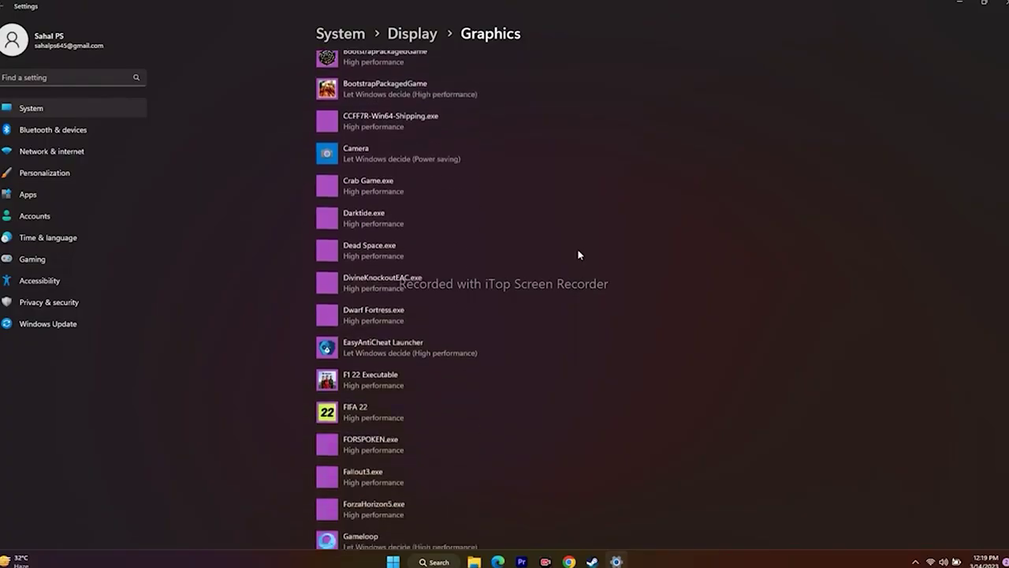
pyautogui.scroll(7, 578, 254)
pyautogui.scroll(1, 579, 258)
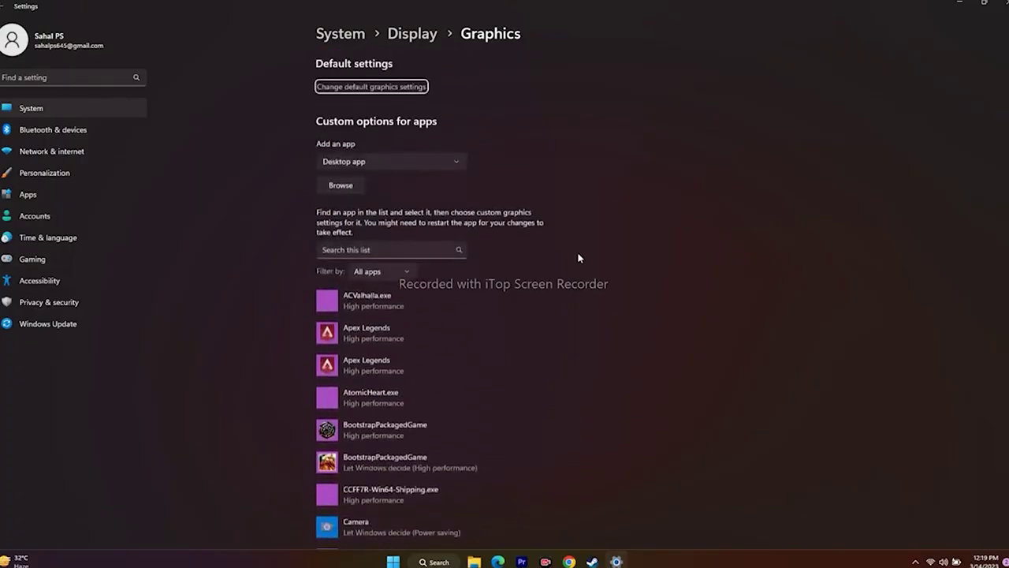
# Browse for a desktop app to add and go to C:\Program Files (x86)\Steam\steamapps\common
pyautogui.click(341, 185)
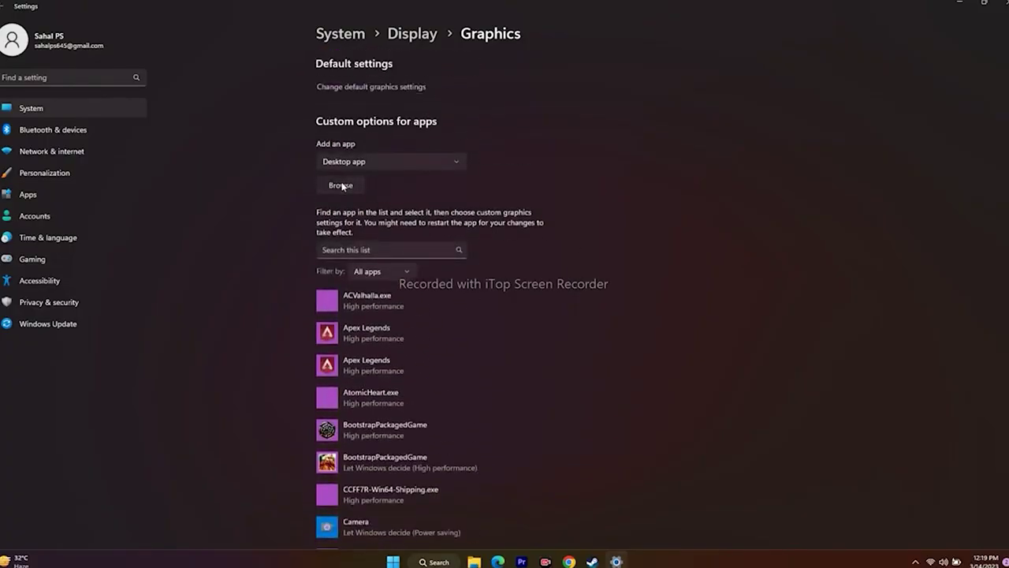
pyautogui.click(32, 203)
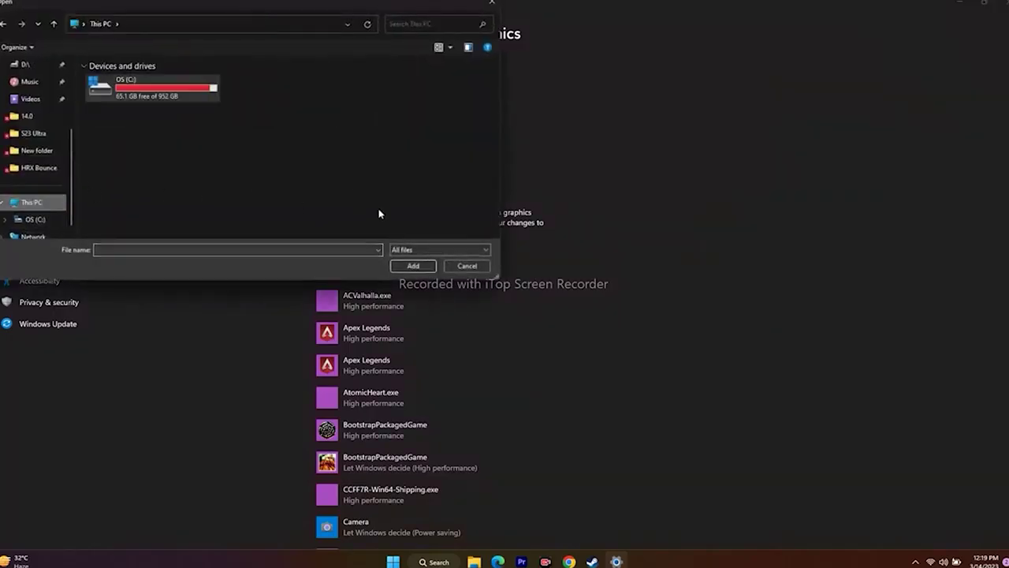
pyautogui.doubleClick(153, 91)
pyautogui.scroll(-5, 134, 158)
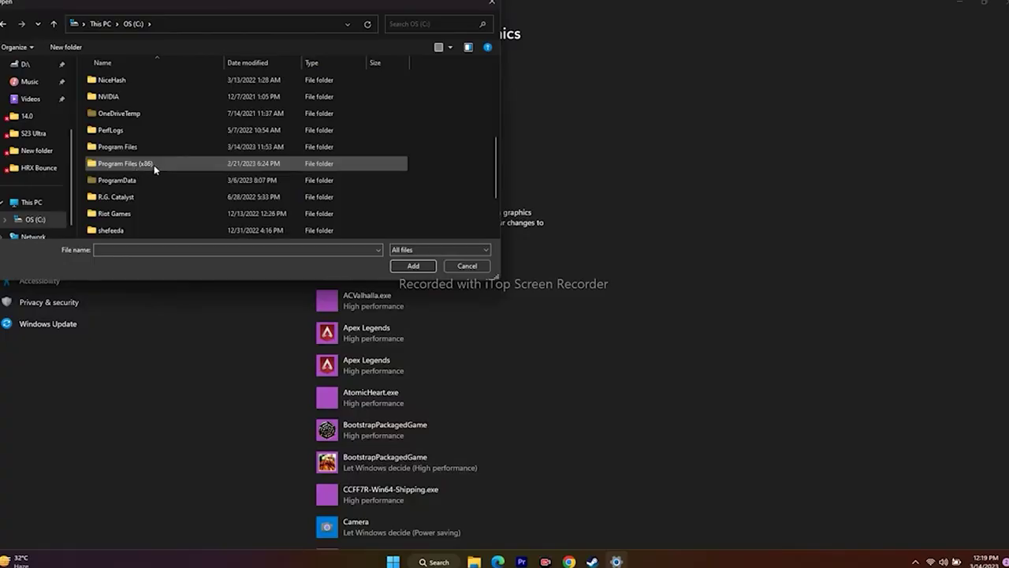
pyautogui.doubleClick(154, 164)
pyautogui.scroll(-3, 154, 166)
pyautogui.scroll(-10, 152, 166)
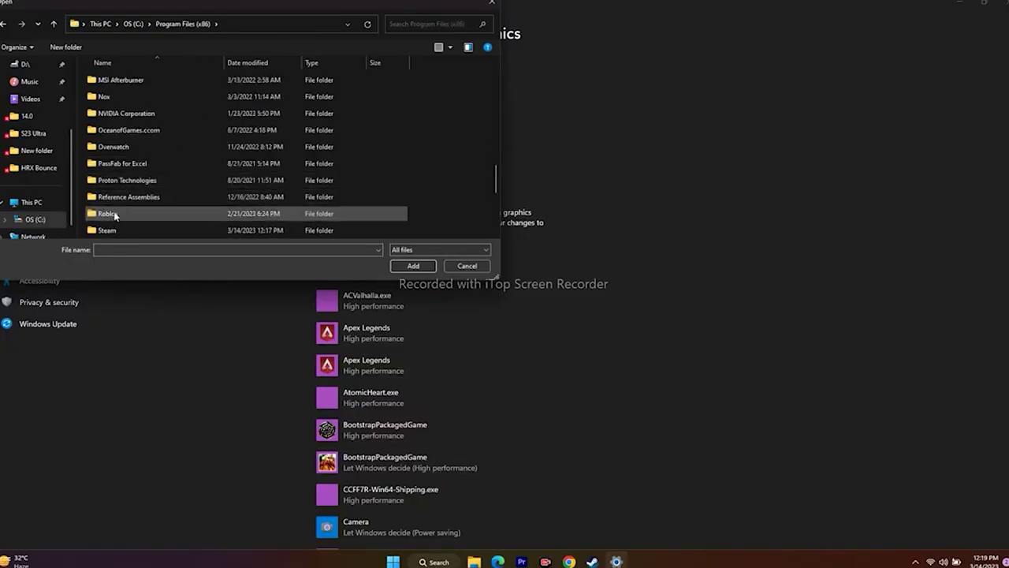
pyautogui.doubleClick(106, 229)
pyautogui.scroll(-4, 134, 126)
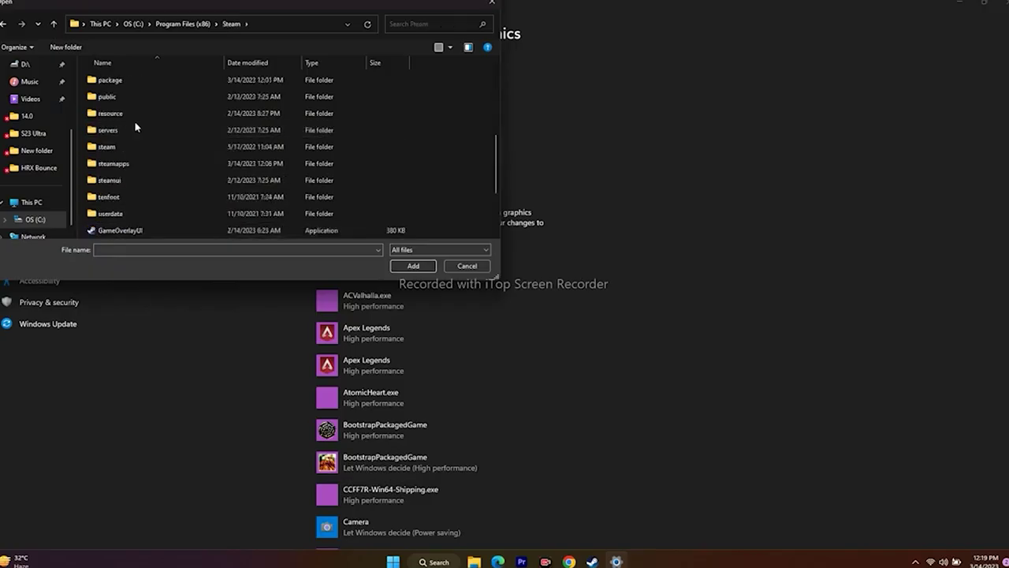
pyautogui.doubleClick(127, 167)
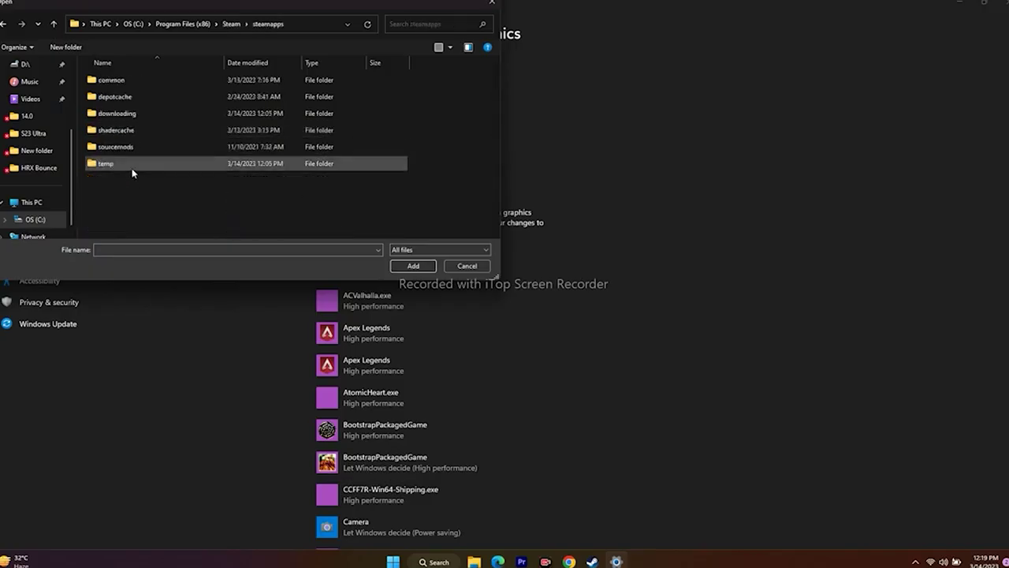
pyautogui.doubleClick(129, 79)
# Add Last Epoch.exe from the Last Epoch folder to the apps with custom graphics options
pyautogui.scroll(-2, 141, 139)
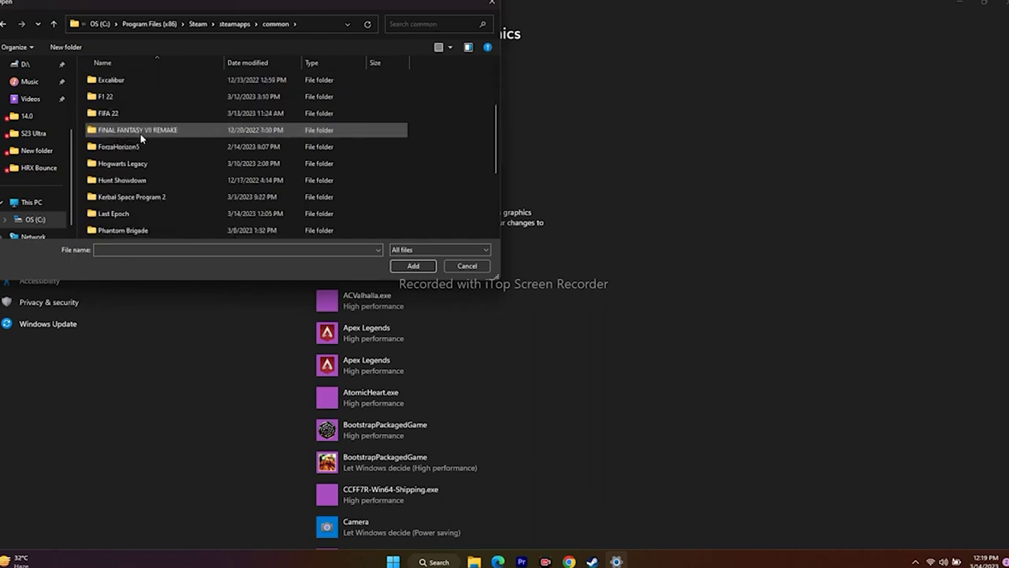
pyautogui.scroll(2, 141, 139)
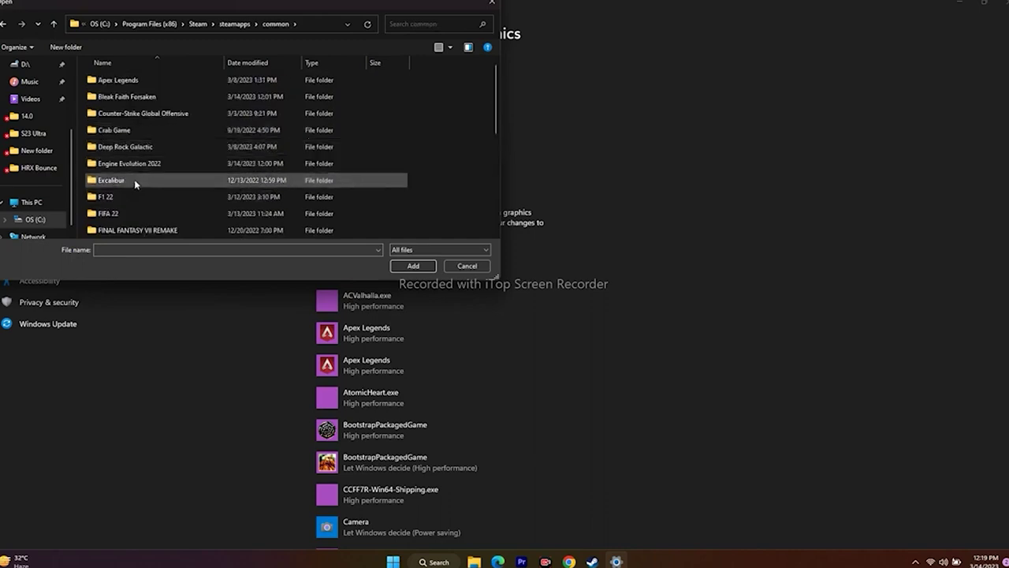
pyautogui.scroll(-2, 135, 151)
pyautogui.doubleClick(126, 213)
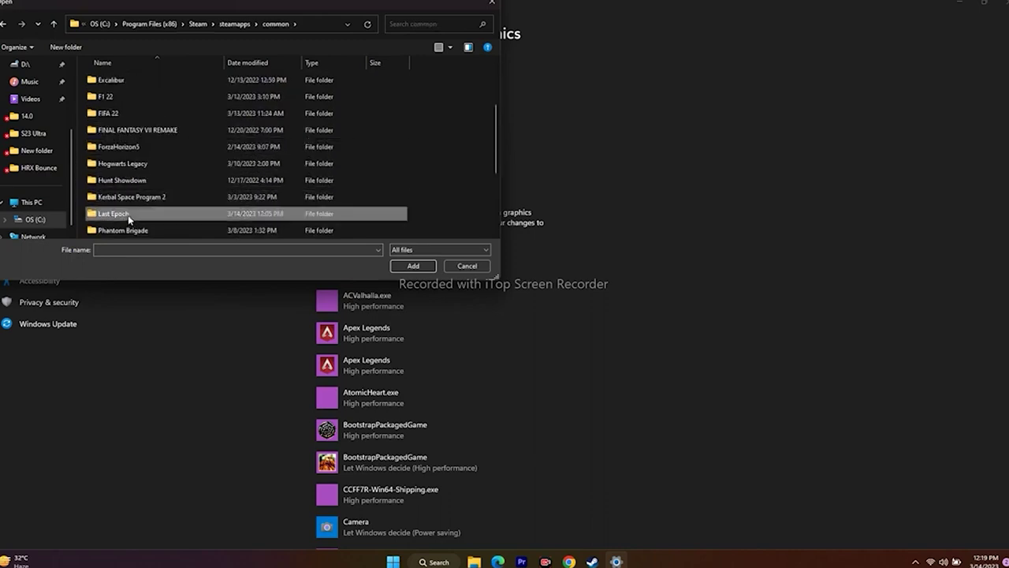
pyautogui.click(149, 99)
pyautogui.click(407, 266)
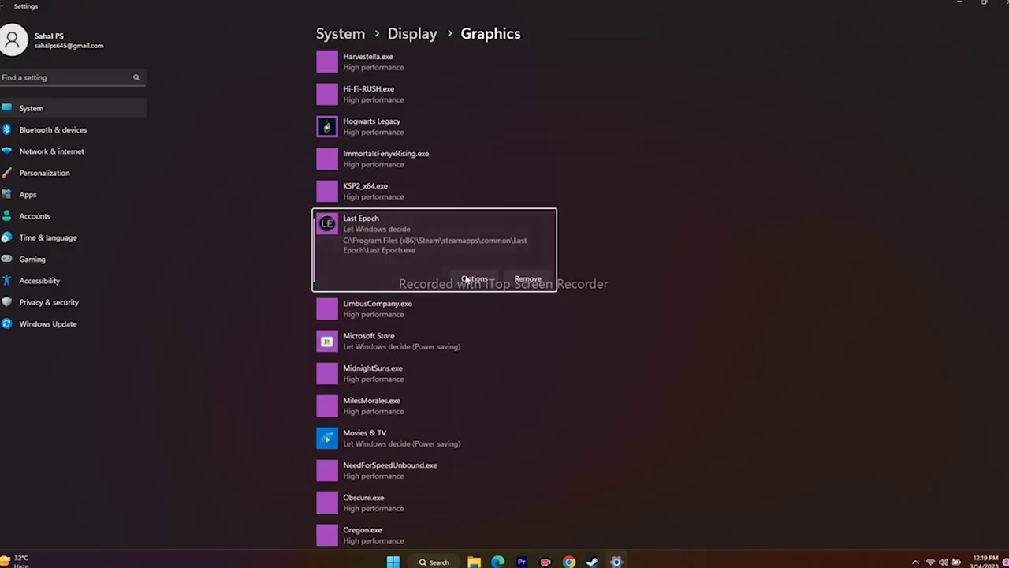
# Set Last Epoch's graphics preference to High performance, save it and close Settings, leaving Steam minimized
pyautogui.click(473, 279)
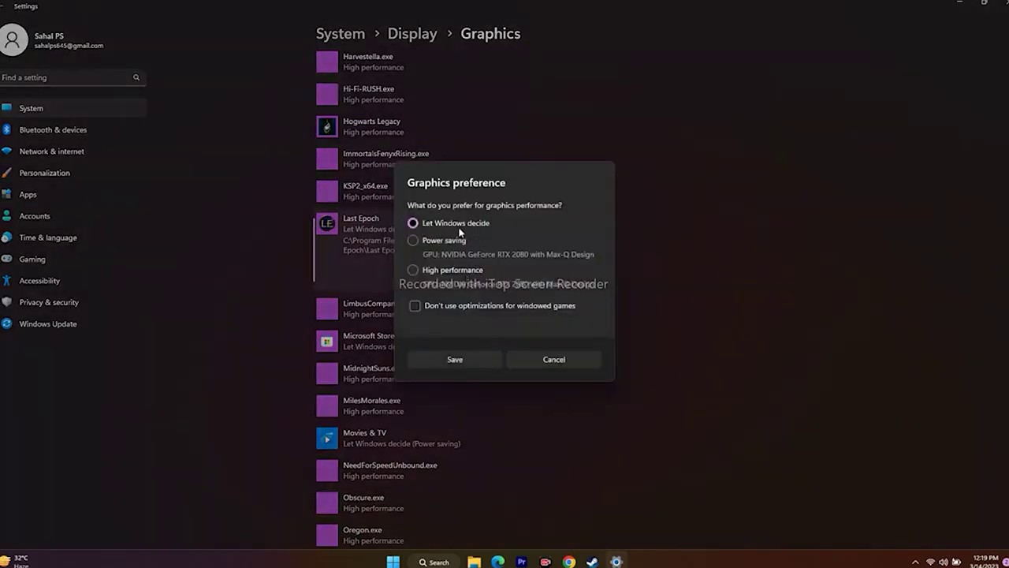
pyautogui.click(414, 272)
pyautogui.click(464, 361)
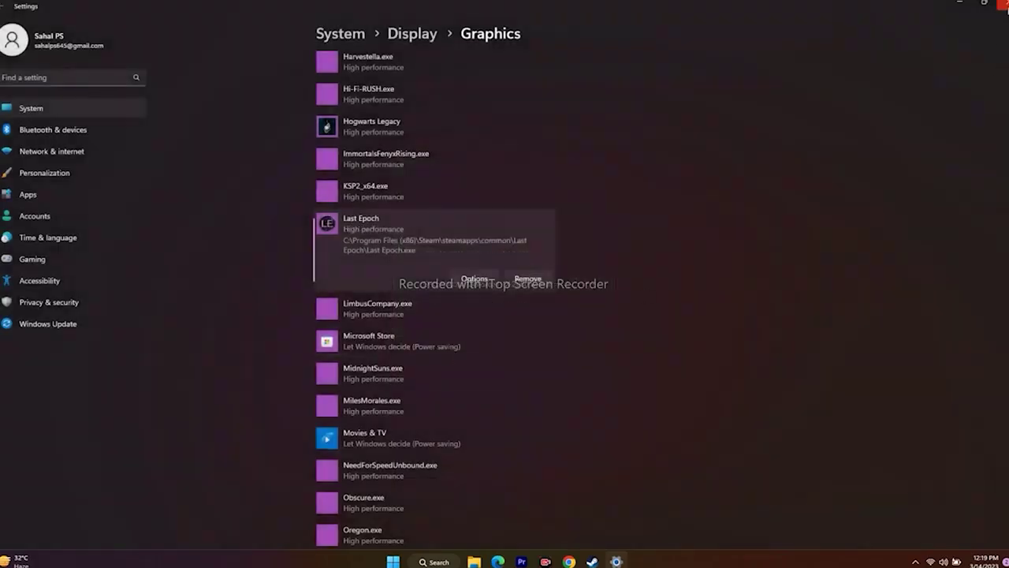
pyautogui.click(1001, 5)
pyautogui.click(602, 561)
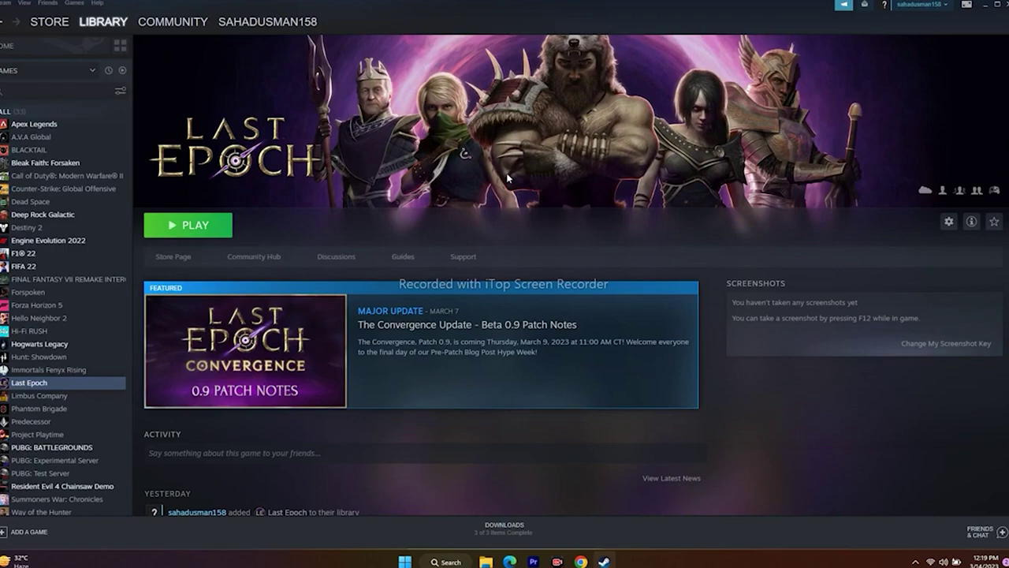
pyautogui.click(984, 6)
# Open the advanced system settings and bring up the Virtual Memory dialog from the advanced performance options
pyautogui.click(446, 562)
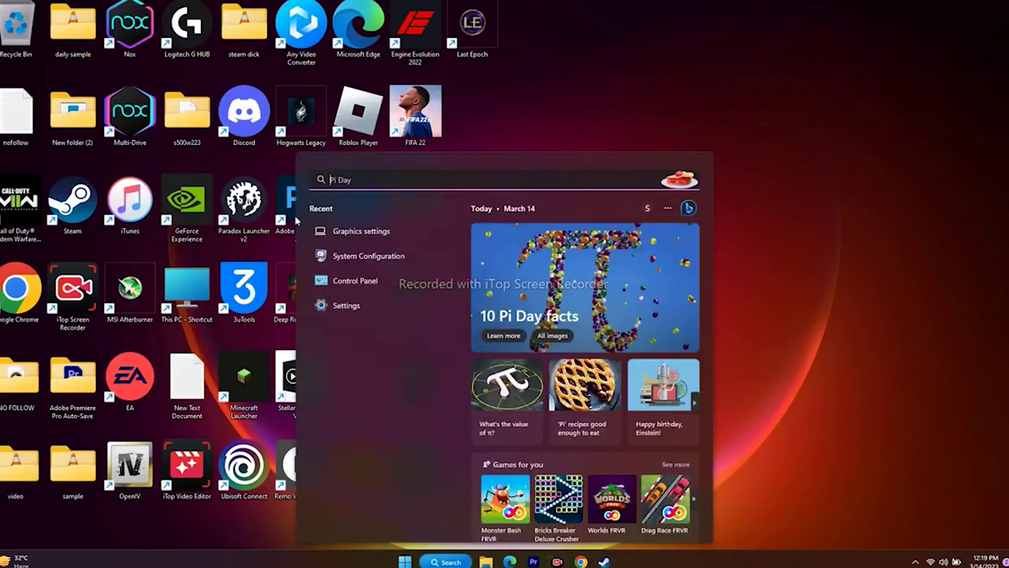
pyautogui.write('view')
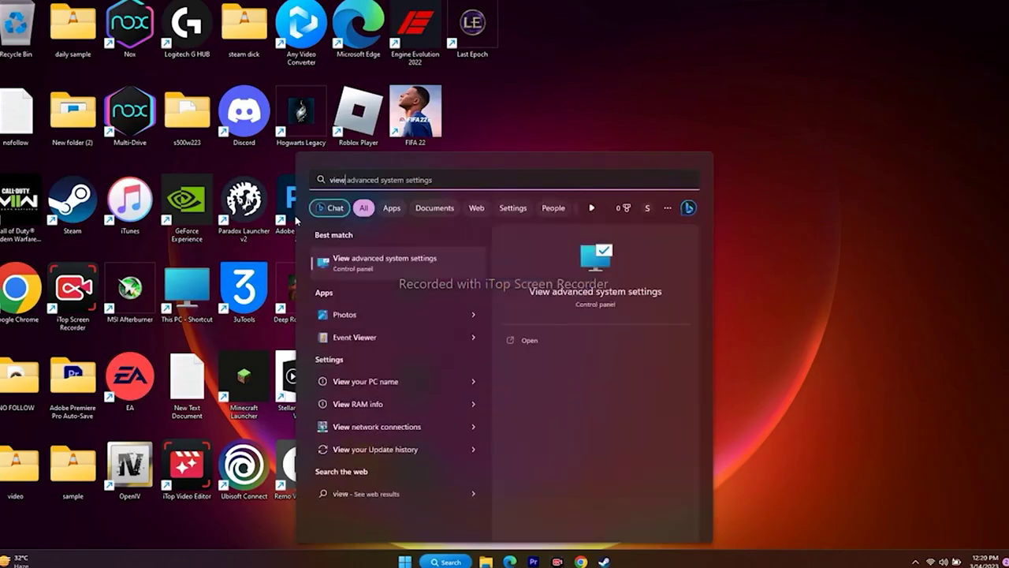
pyautogui.click(421, 261)
pyautogui.moveTo(210, 107); pyautogui.dragTo(854, 38)
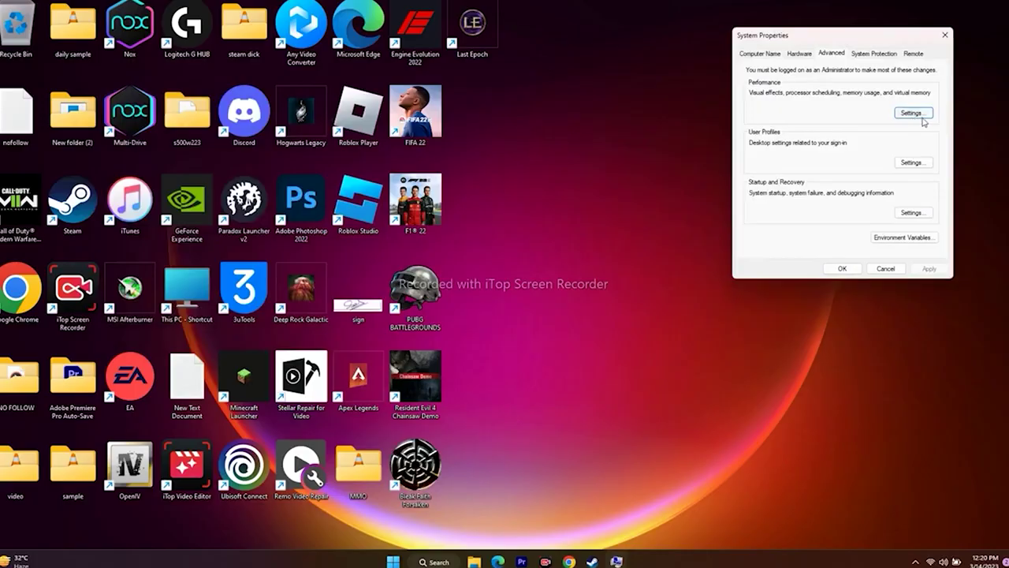
pyautogui.click(922, 115)
pyautogui.click(818, 100)
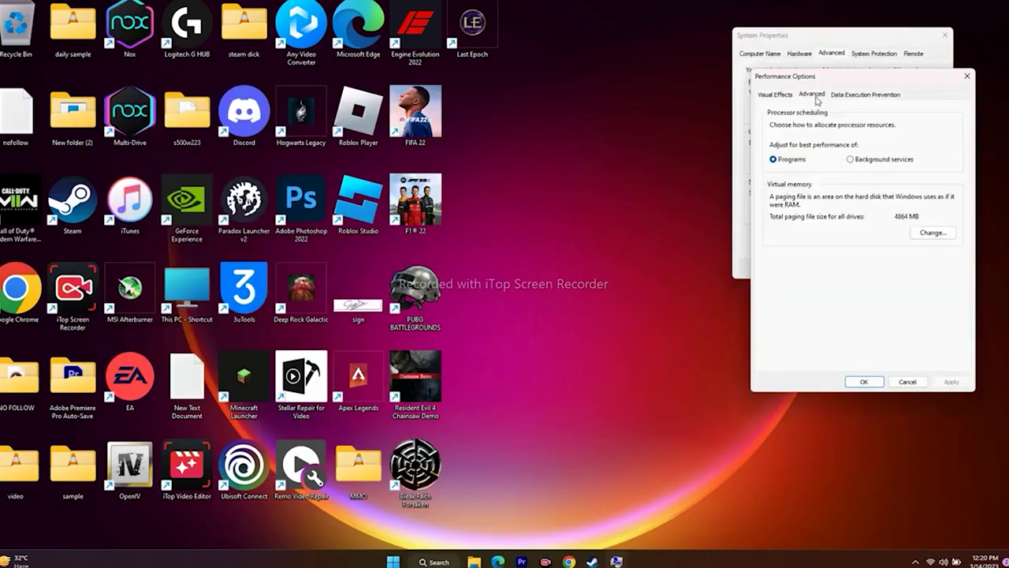
pyautogui.click(925, 234)
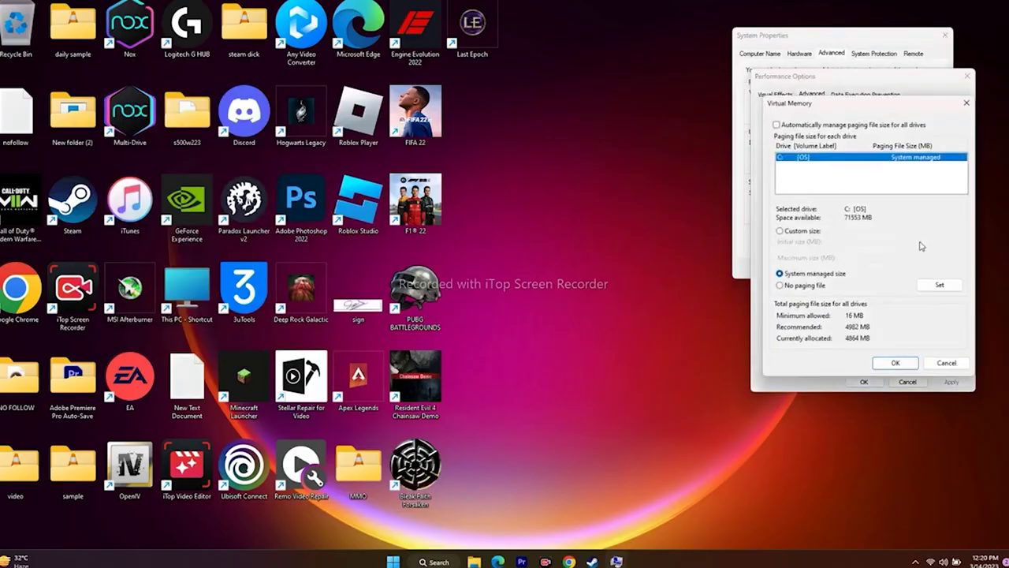
# Keep automatic paging file management off and choose a custom paging file size for drive C:
pyautogui.click(776, 125)
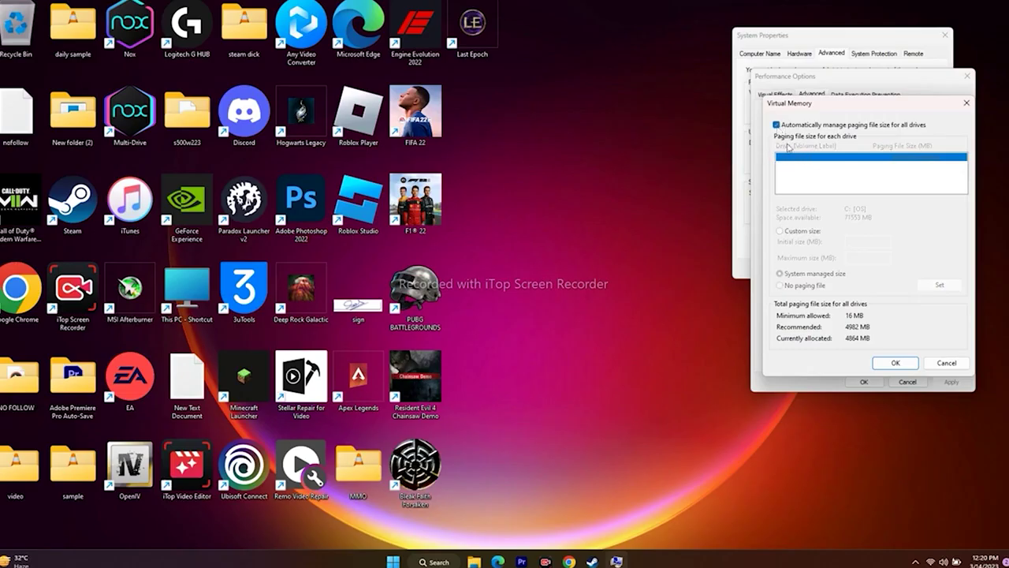
pyautogui.click(777, 124)
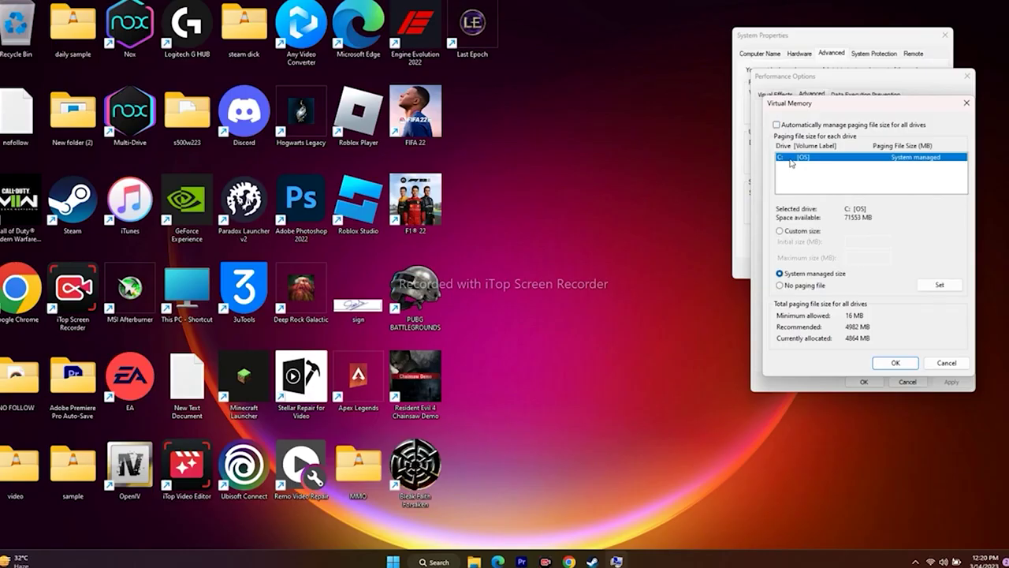
pyautogui.click(781, 231)
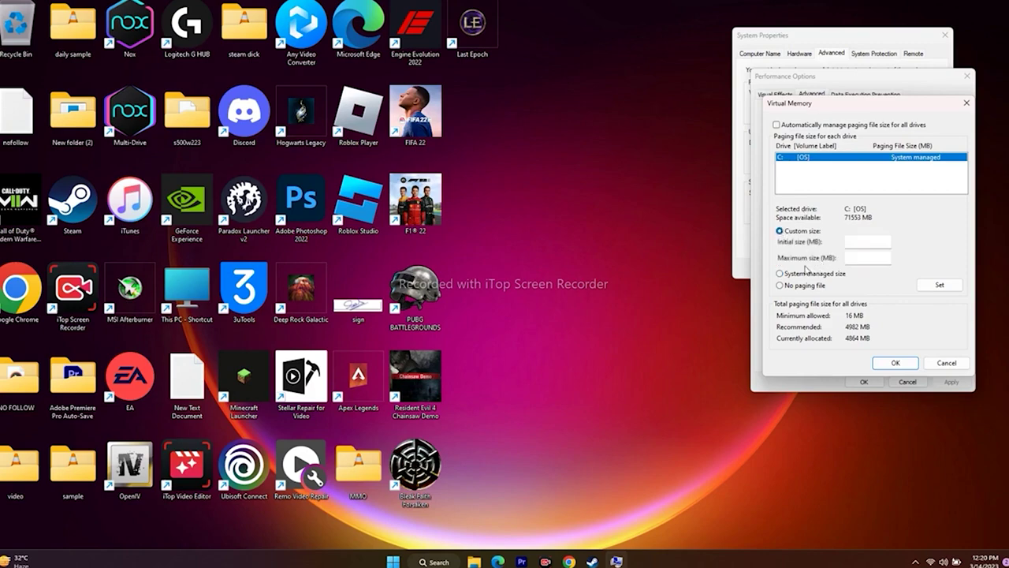
pyautogui.click(861, 243)
pyautogui.click(860, 259)
# Open the system's About page in Settings and check the amount of installed RAM
pyautogui.press('super')
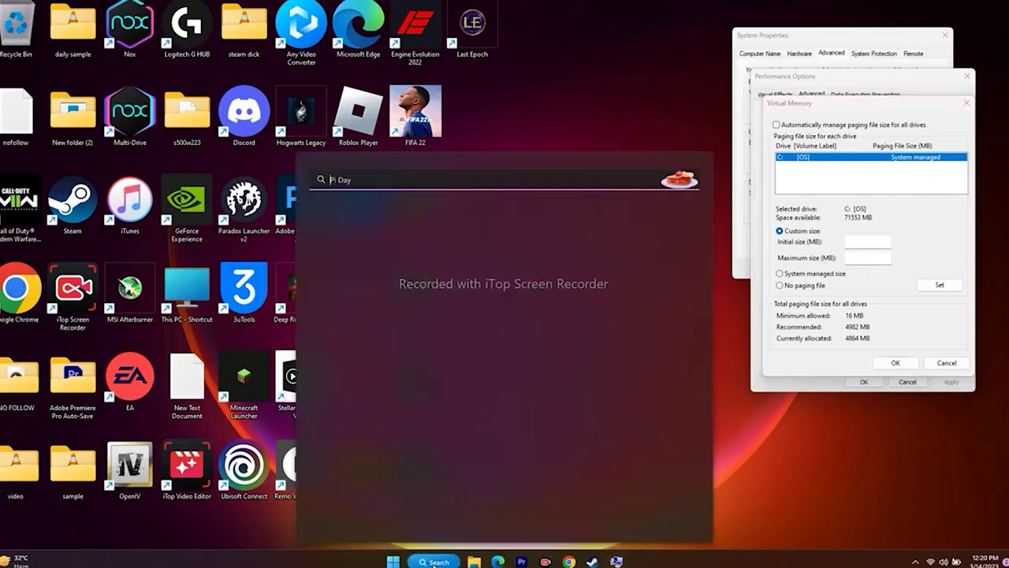
pyautogui.click(351, 336)
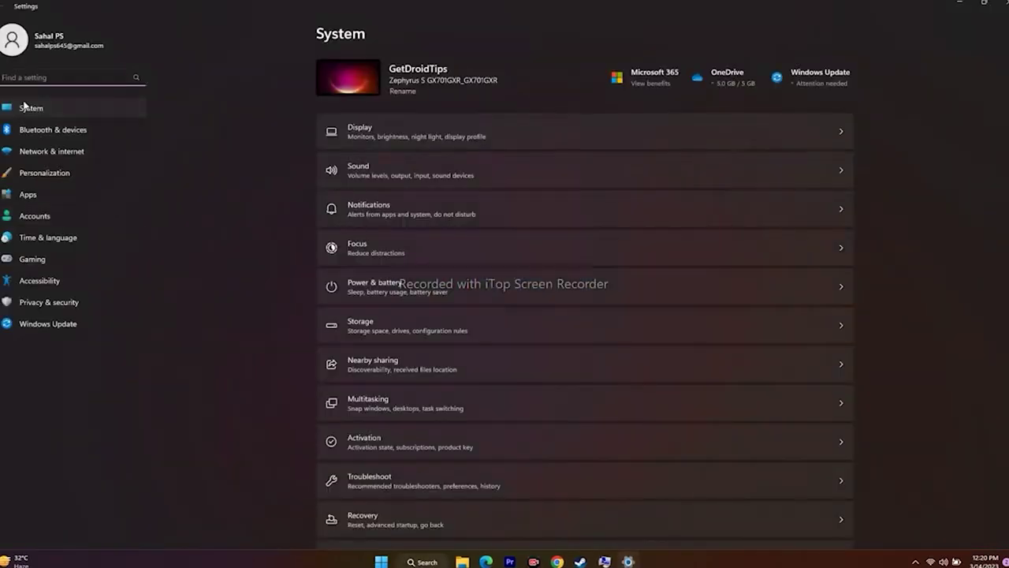
pyautogui.scroll(-2, 883, 286)
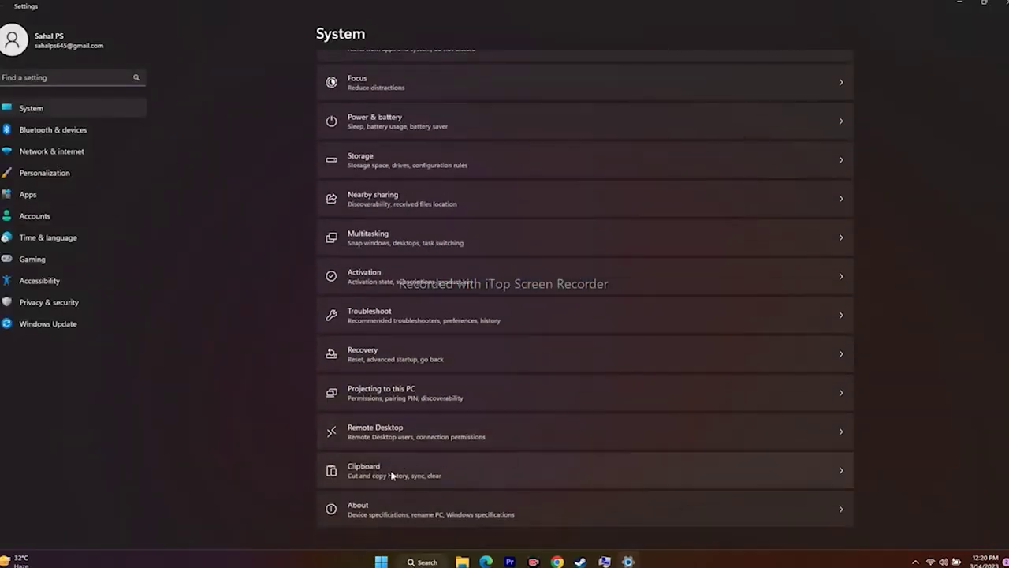
pyautogui.click(361, 508)
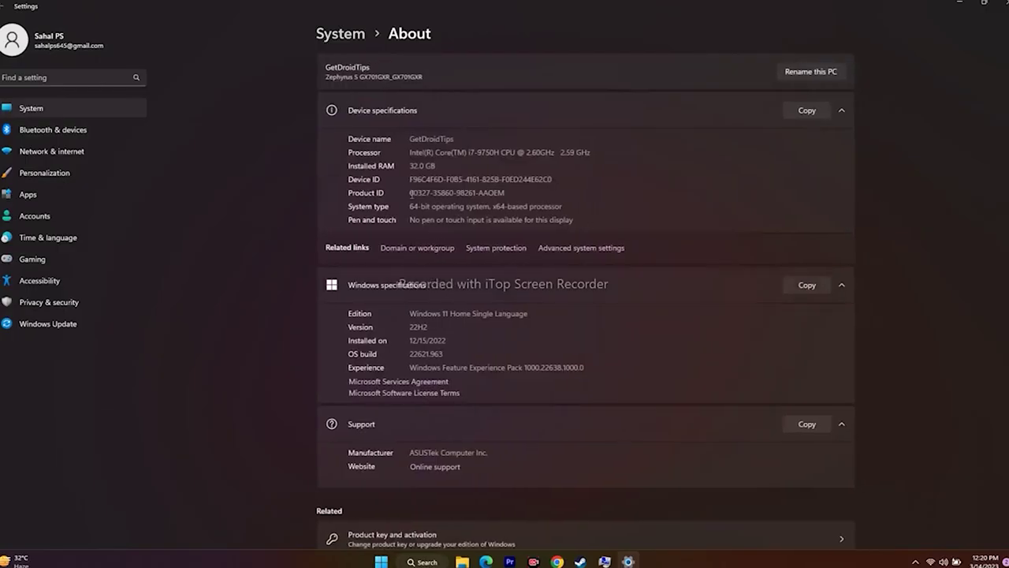
pyautogui.moveTo(435, 165); pyautogui.dragTo(380, 165)
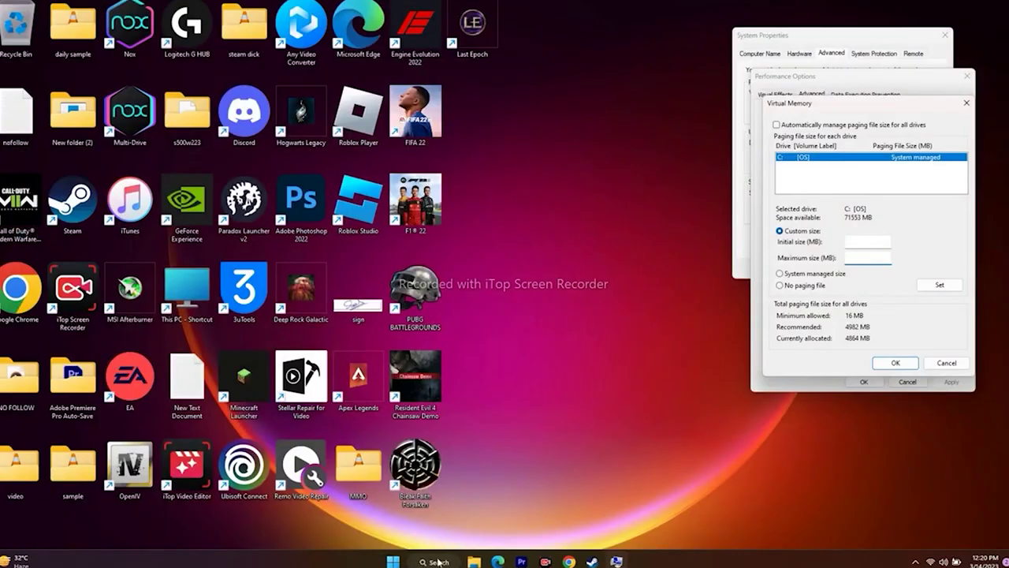
# Open the Calculator app, then return to the initial size field in the Virtual Memory dialog
pyautogui.click(438, 562)
pyautogui.write('calculator')
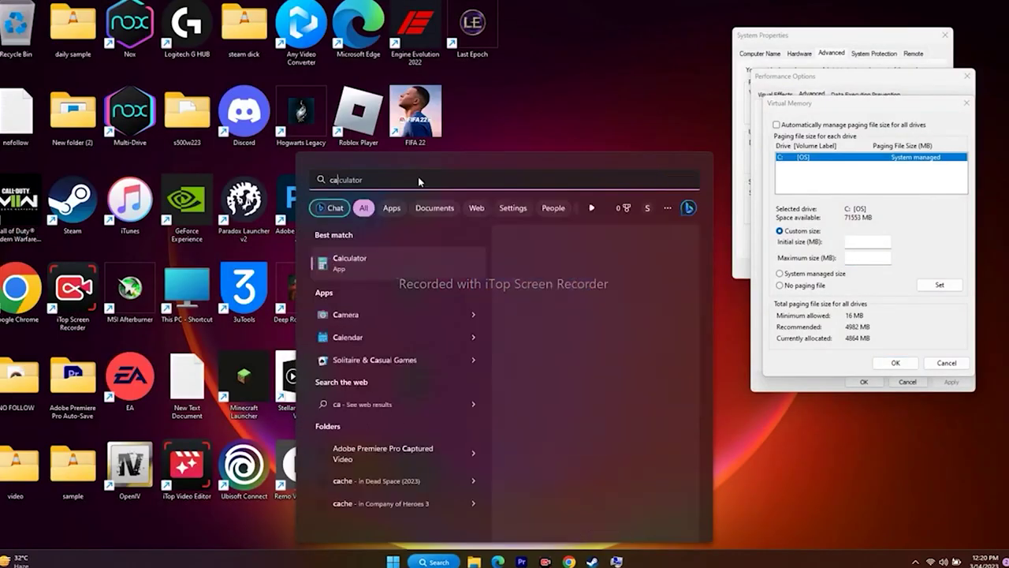
pyautogui.click(362, 256)
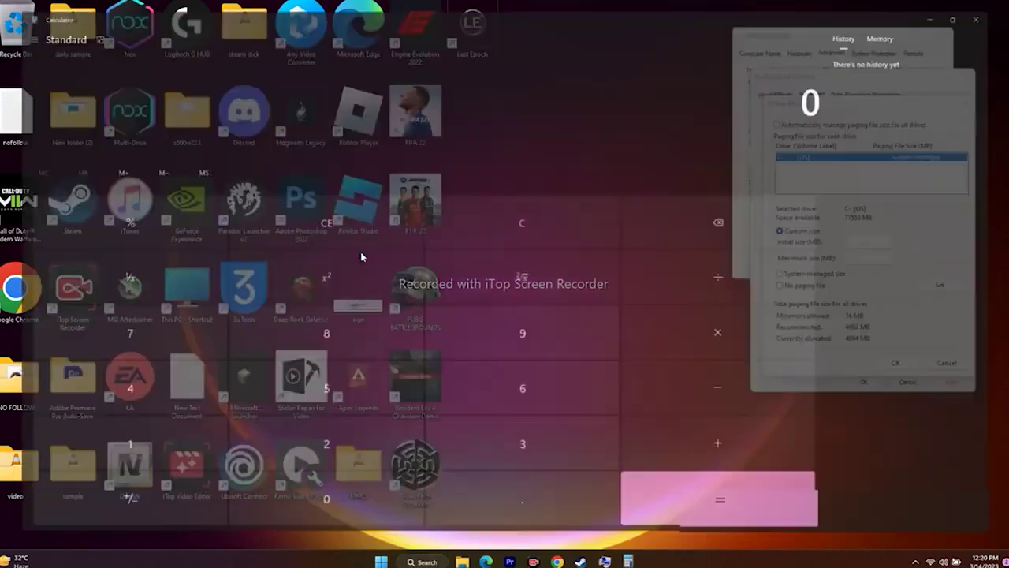
pyautogui.click(954, 11)
pyautogui.click(855, 243)
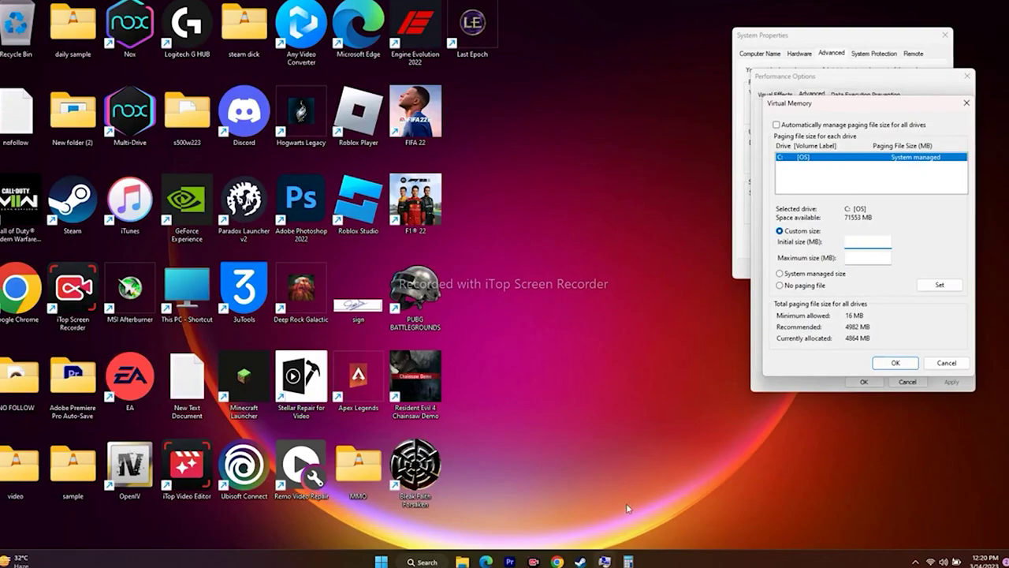
# Calculate 32 × 1024 in Calculator to convert the installed RAM from GB to MB
pyautogui.click(628, 561)
pyautogui.click(519, 465)
pyautogui.click(332, 473)
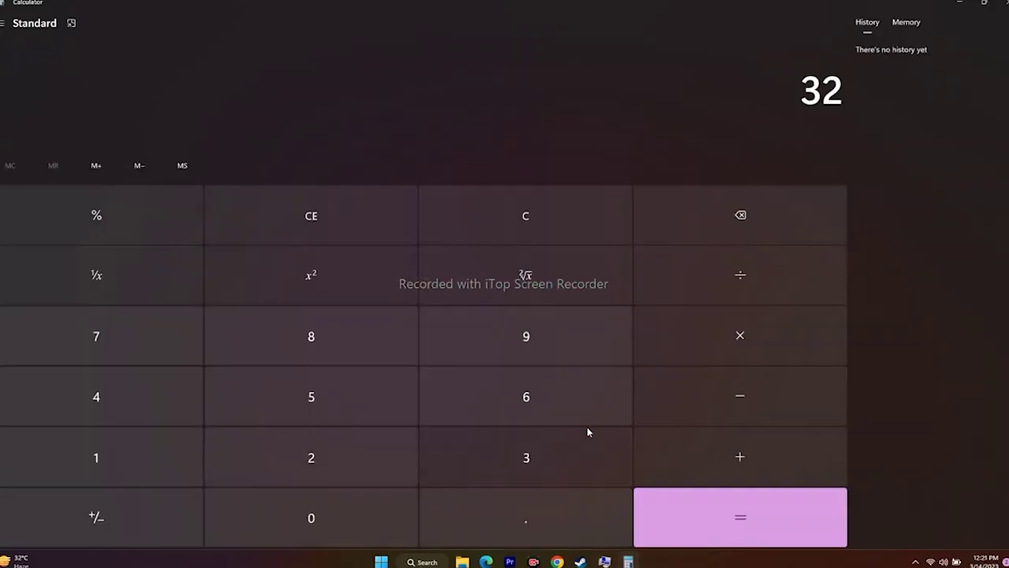
pyautogui.click(708, 347)
pyautogui.click(134, 448)
pyautogui.click(274, 517)
pyautogui.click(276, 457)
pyautogui.click(142, 390)
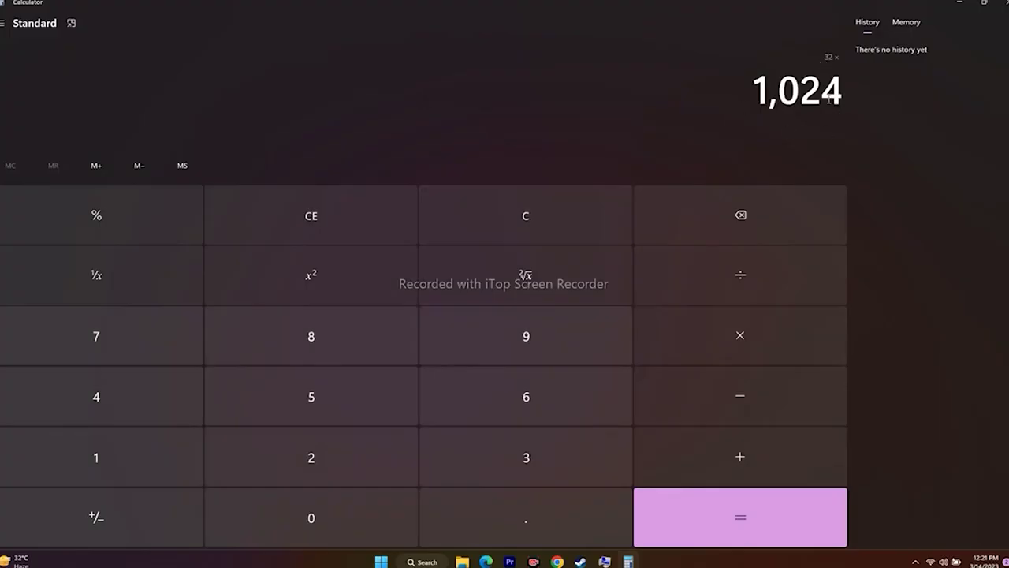
pyautogui.click(762, 515)
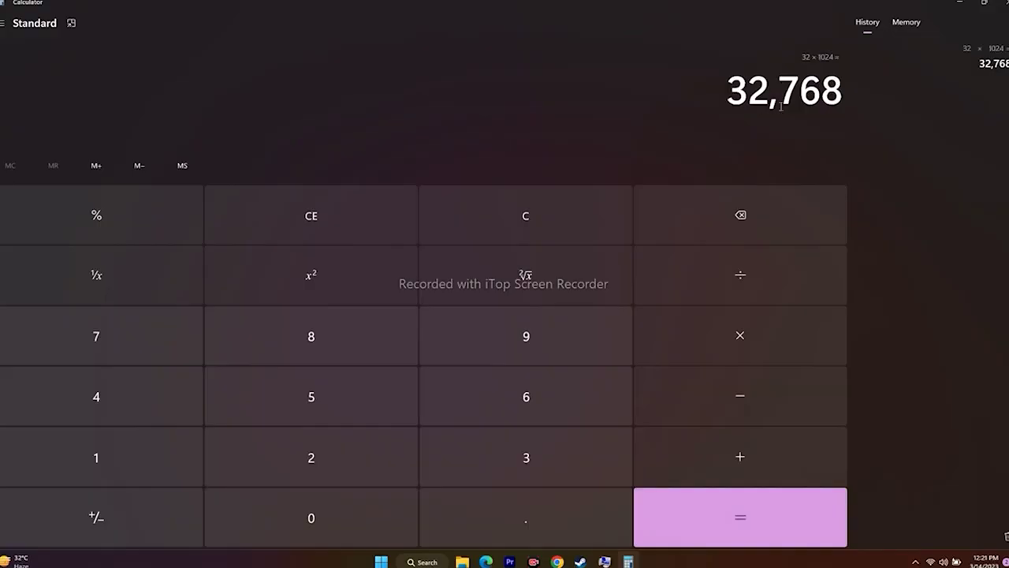
# Multiply the RAM size in MB by 1.5 to work out the initial paging file size
pyautogui.click(747, 339)
pyautogui.click(159, 455)
pyautogui.click(448, 517)
pyautogui.click(348, 391)
pyautogui.click(808, 536)
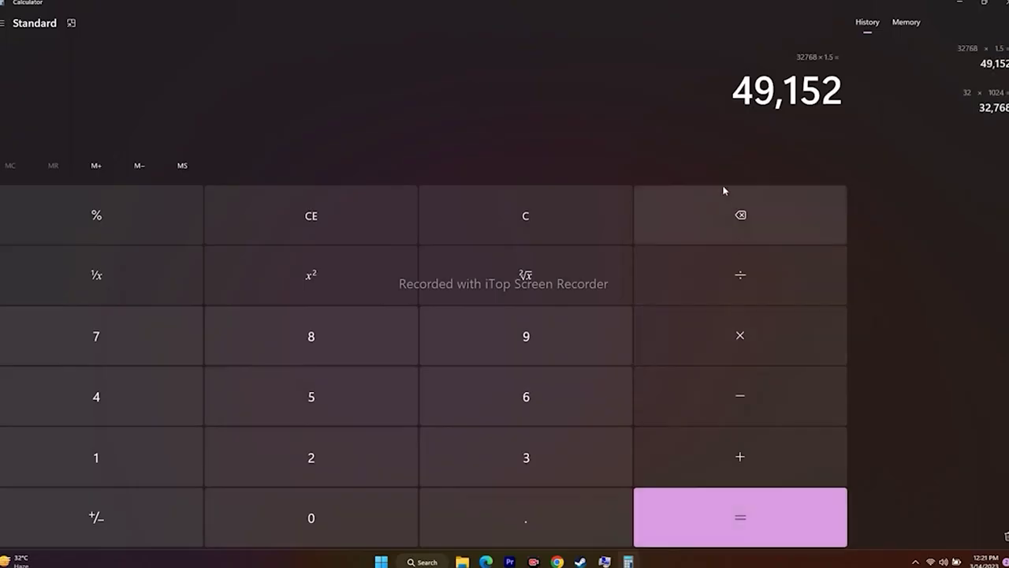
# Copy the calculated 49,152 and paste it as drive C:'s initial paging file size
pyautogui.moveTo(733, 94); pyautogui.dragTo(842, 93)
pyautogui.press('super+c')
pyautogui.rightClick(840, 91)
pyautogui.click(858, 101)
pyautogui.click(961, 4)
pyautogui.rightClick(866, 239)
pyautogui.click(866, 255)
# Return to Calculator and compute 32 × 1024 again for the maximum paging file size
pyautogui.click(629, 561)
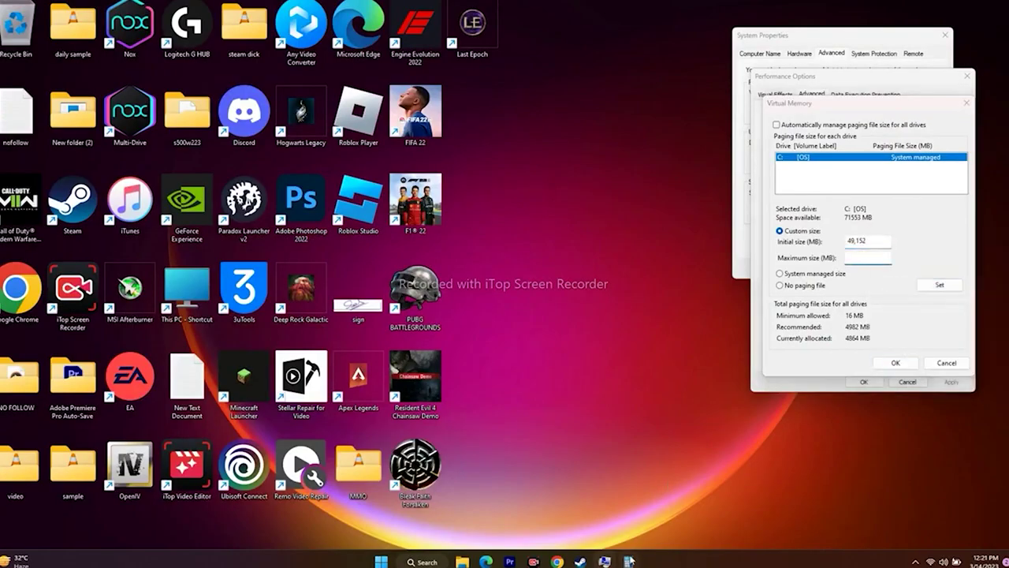
pyautogui.click(353, 204)
pyautogui.click(456, 473)
pyautogui.click(323, 464)
pyautogui.click(687, 349)
pyautogui.click(106, 468)
pyautogui.click(269, 528)
pyautogui.click(311, 457)
pyautogui.click(124, 391)
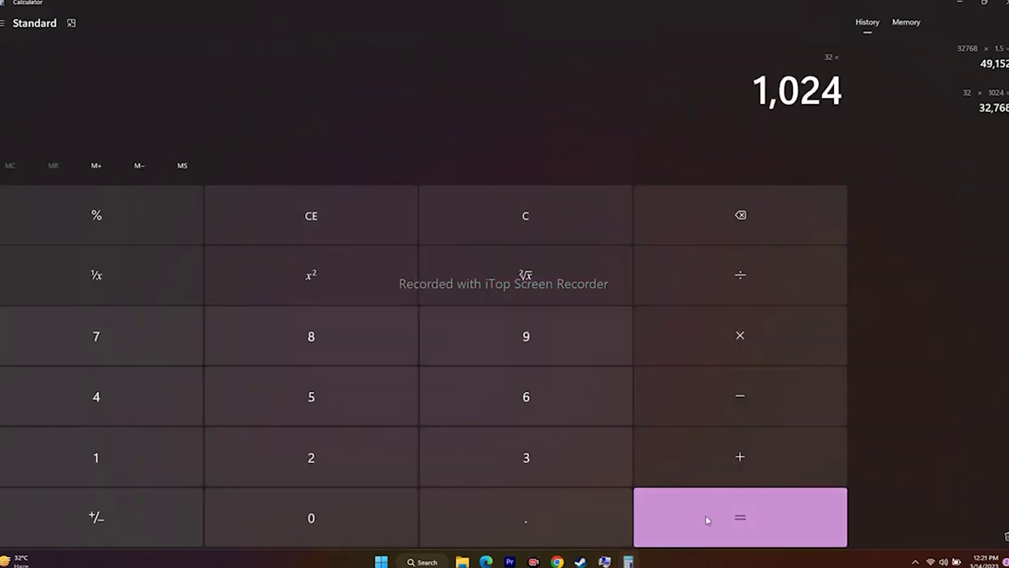
pyautogui.click(705, 515)
# Multiply the product by 3 and paste the resulting 98,304 as drive C:'s maximum paging file size
pyautogui.click(745, 329)
pyautogui.click(581, 455)
pyautogui.click(675, 493)
pyautogui.moveTo(729, 93); pyautogui.dragTo(868, 101)
pyautogui.rightClick(836, 93)
pyautogui.click(867, 102)
pyautogui.click(960, 3)
pyautogui.rightClick(853, 258)
pyautogui.click(887, 309)
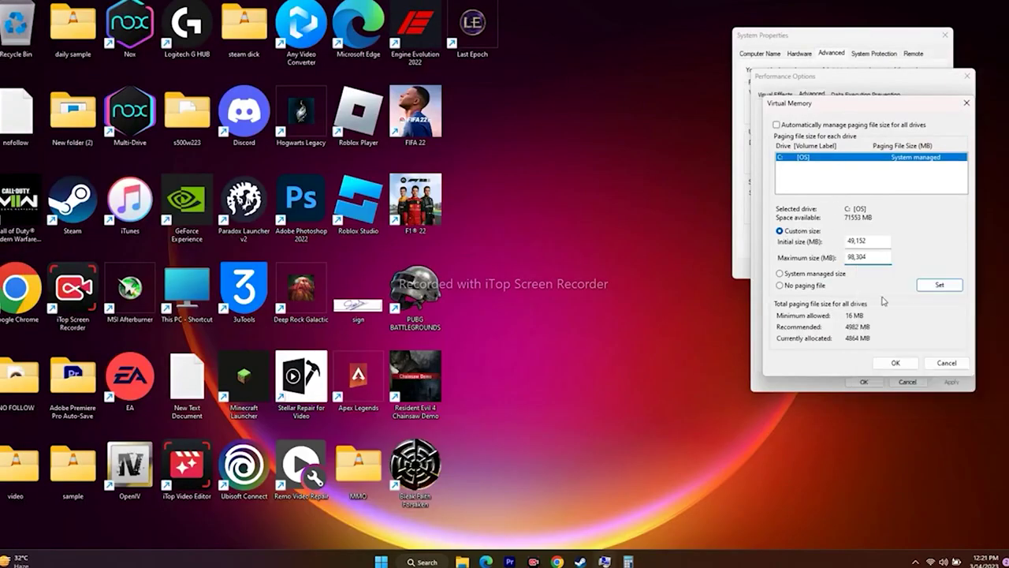
# Cancel the Virtual Memory and Performance Options dialogs and close System Properties
pyautogui.click(945, 364)
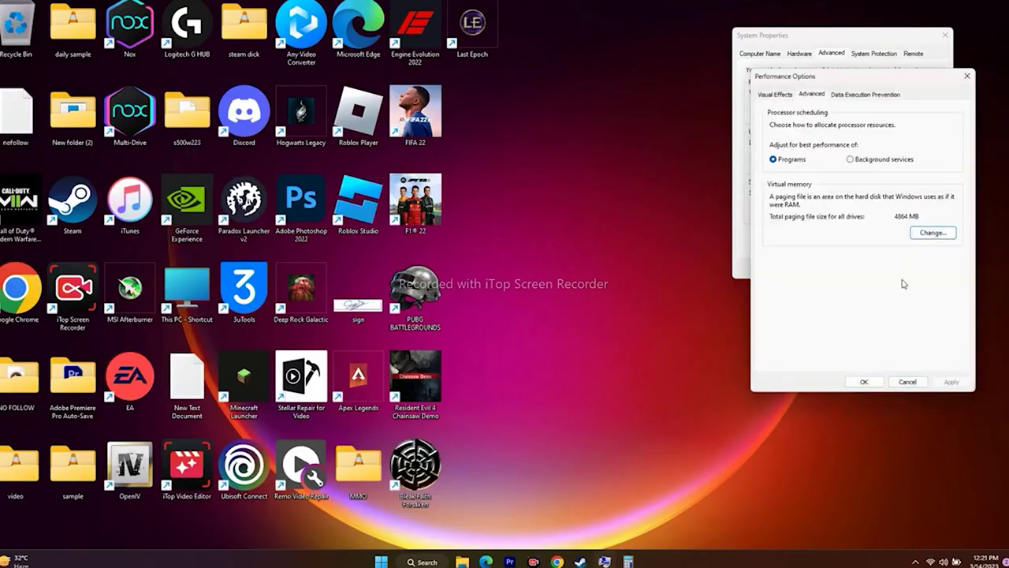
pyautogui.click(907, 381)
pyautogui.click(944, 34)
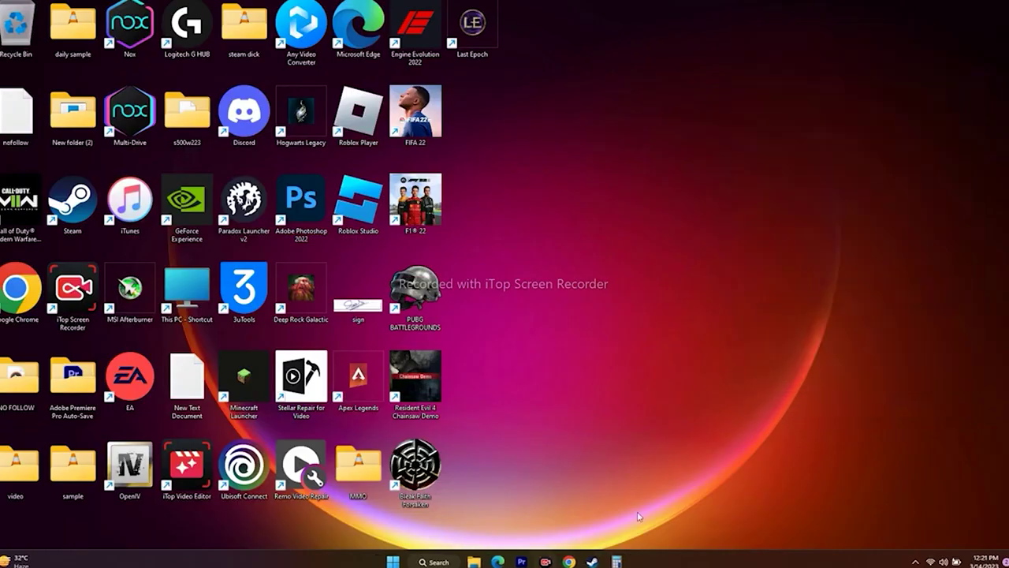
# Minimize Steam, check the Windows Update page in Settings for available updates, and close Settings
pyautogui.click(595, 561)
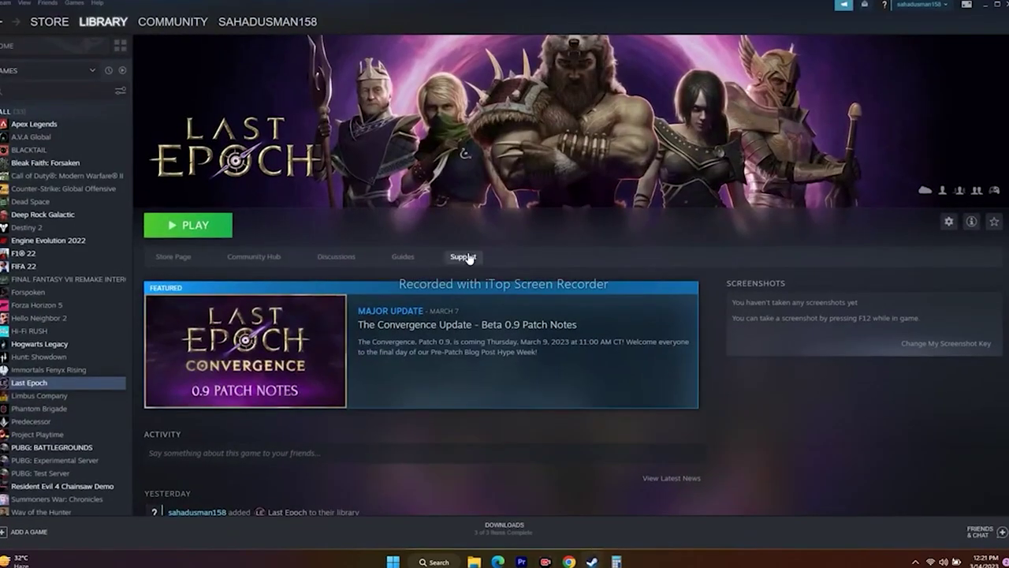
pyautogui.click(986, 5)
pyautogui.click(439, 561)
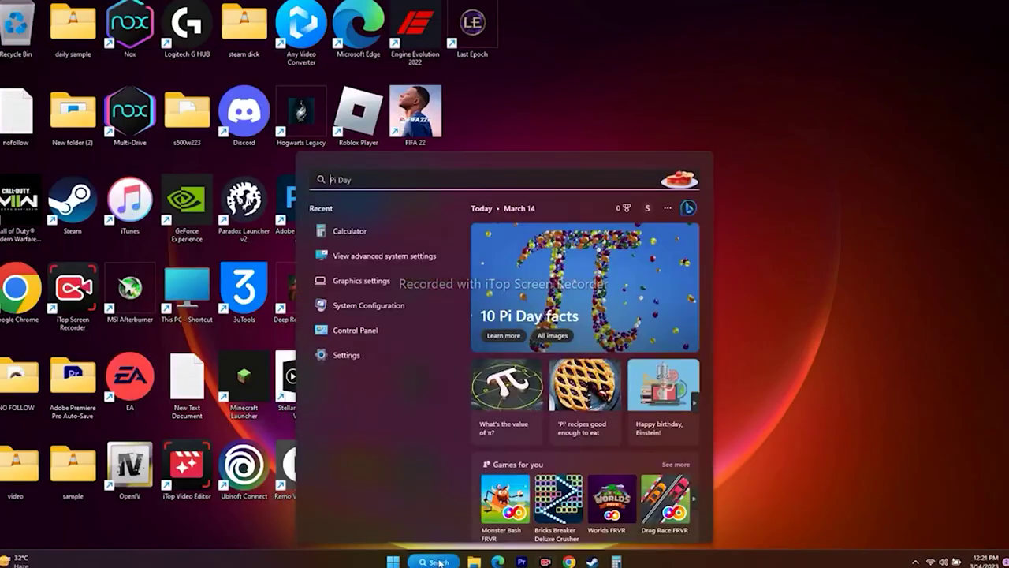
pyautogui.click(348, 355)
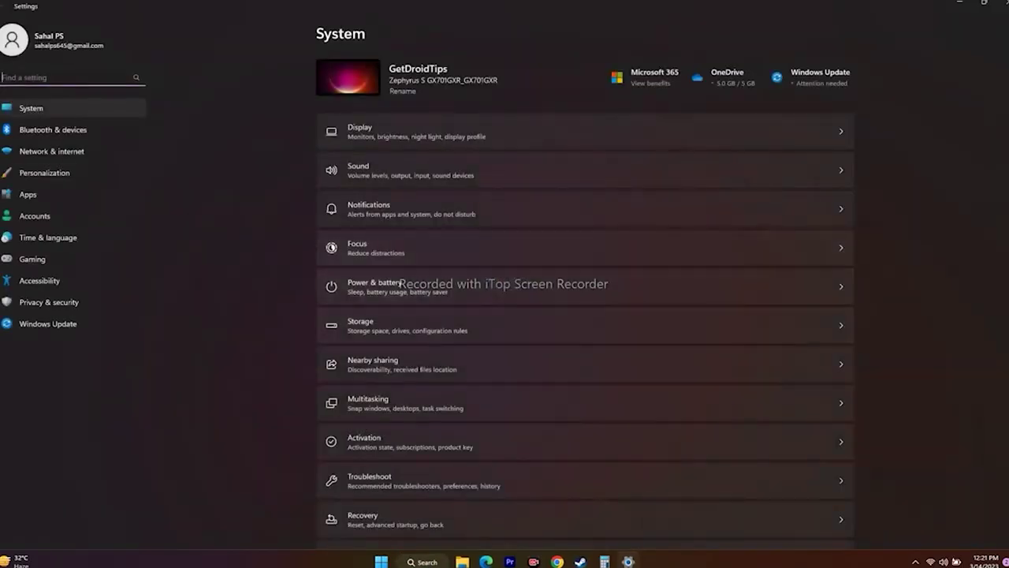
pyautogui.click(55, 325)
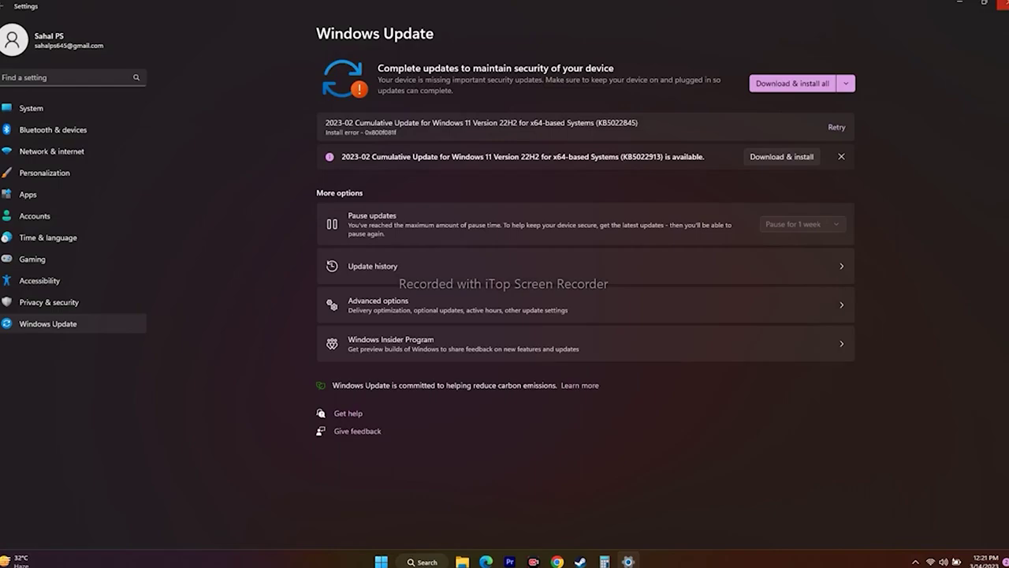
pyautogui.click(1003, 3)
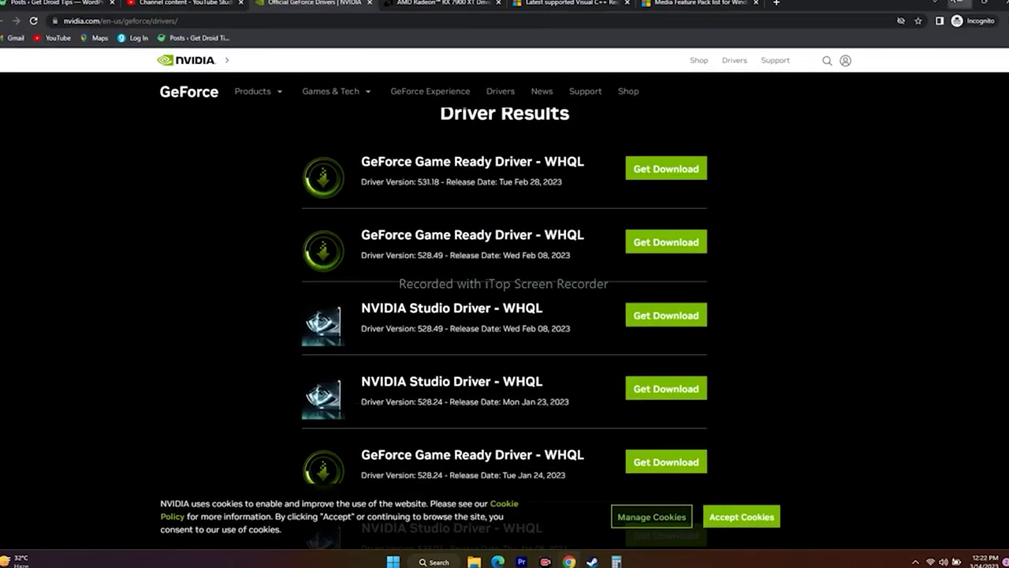
# Leave the browser for Steam, view Last Epoch's library context menu without choosing an option, and minimize Steam
pyautogui.click(948, 3)
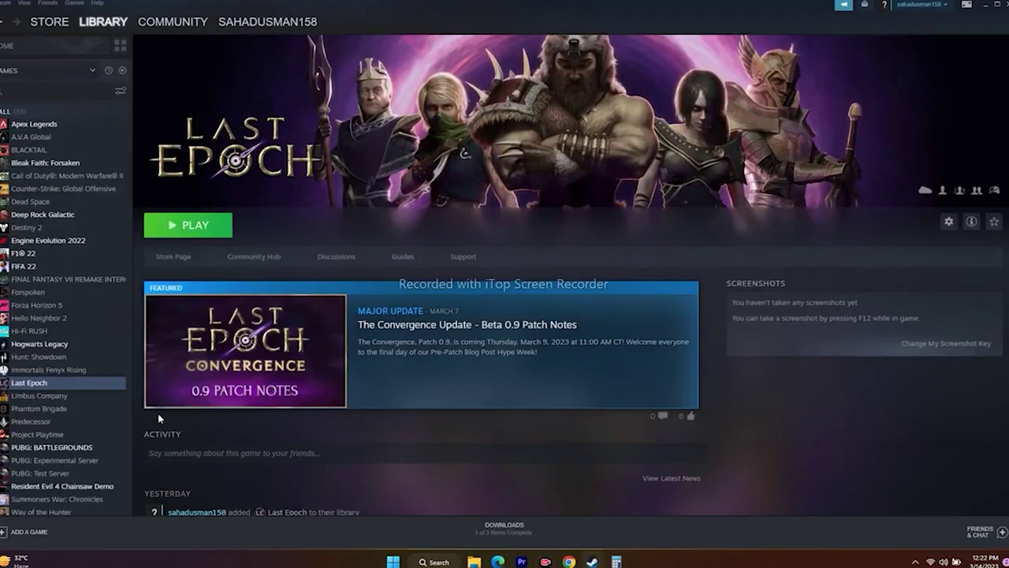
pyautogui.rightClick(57, 386)
pyautogui.moveTo(77, 435)
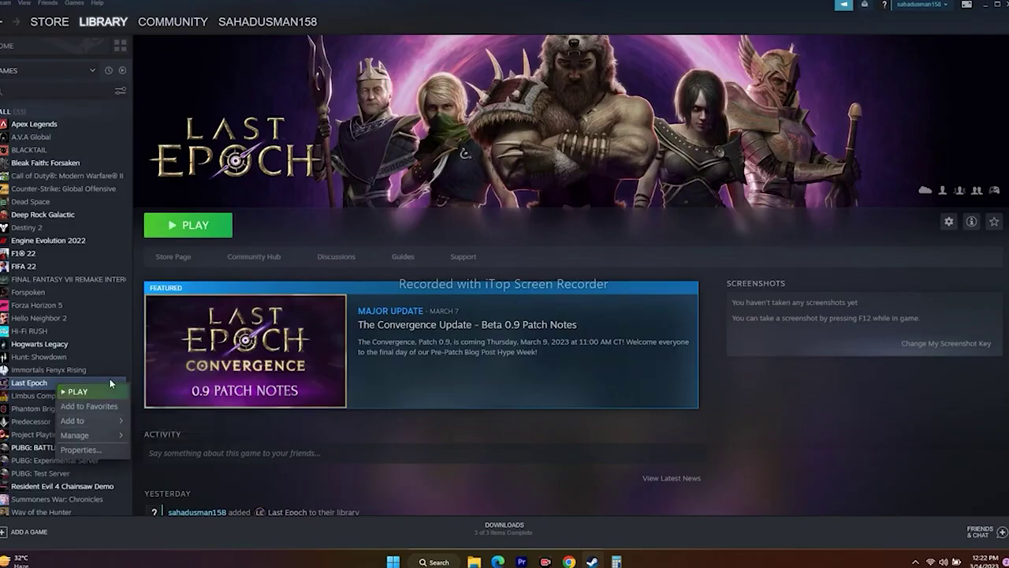
pyautogui.press('Escape')
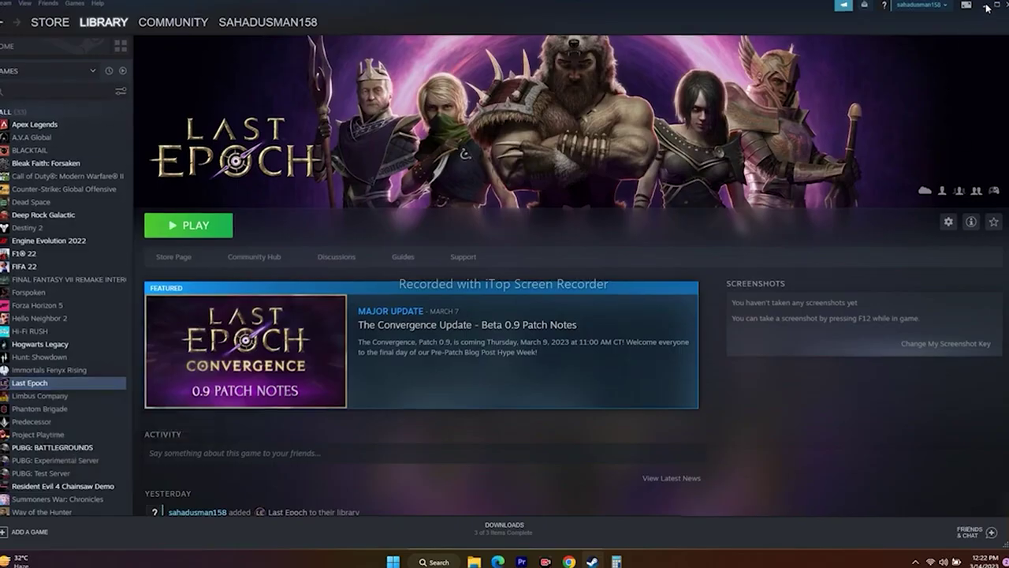
pyautogui.click(987, 8)
# View the drives under This PC in File Explorer, then return to Last Epoch's library page in Steam
pyautogui.click(474, 562)
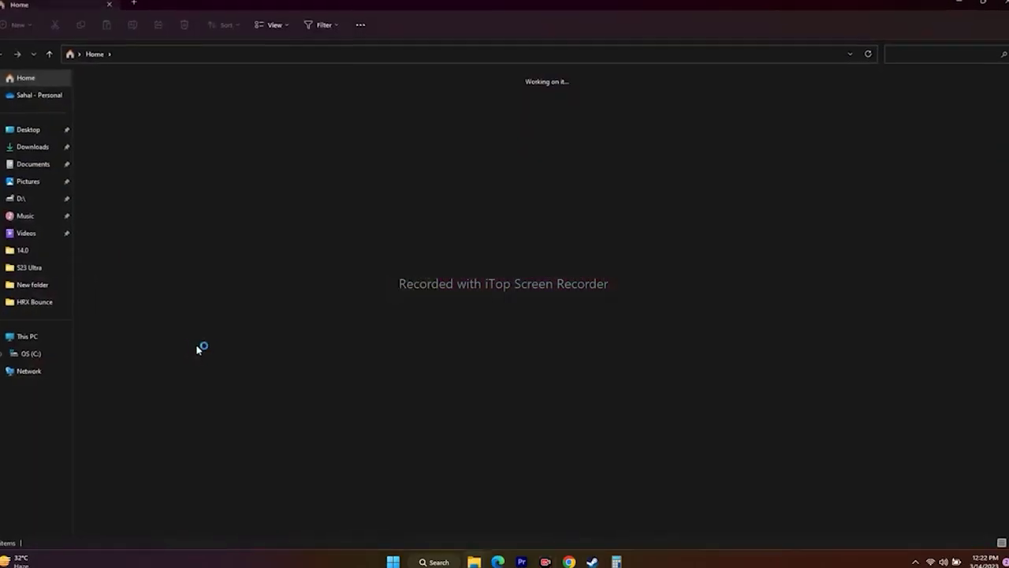
pyautogui.click(43, 342)
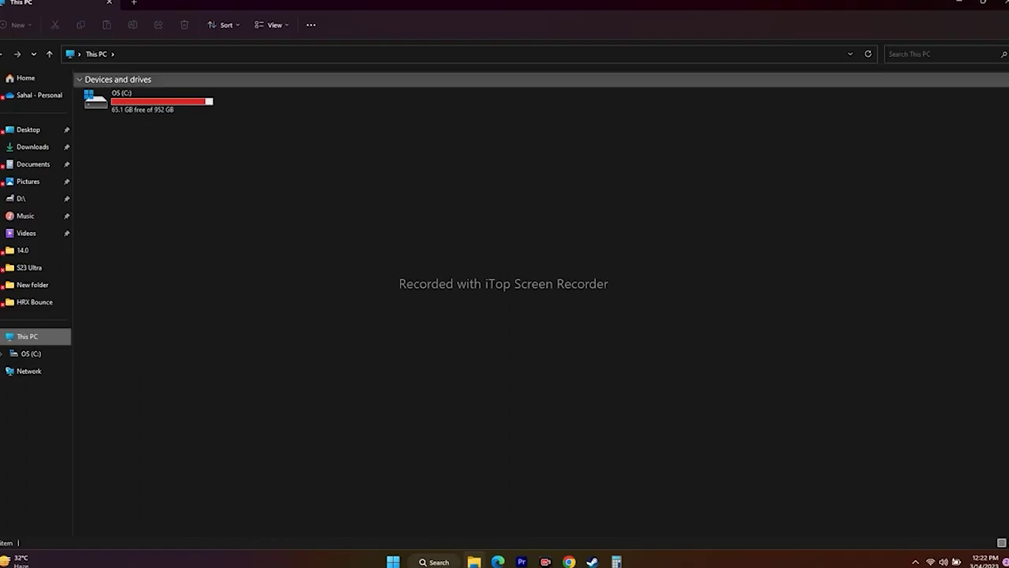
pyautogui.press('super+d')
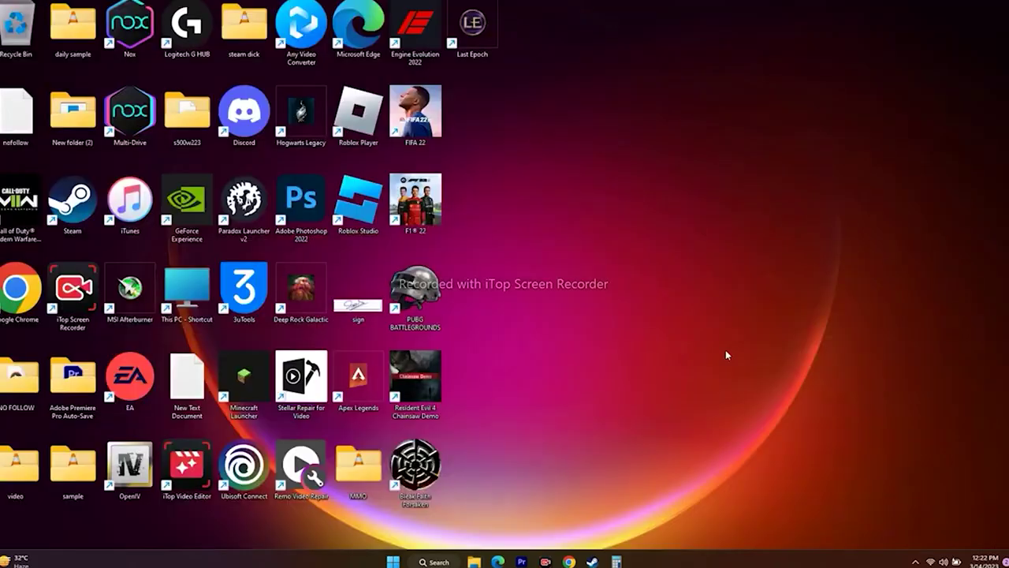
pyautogui.click(592, 561)
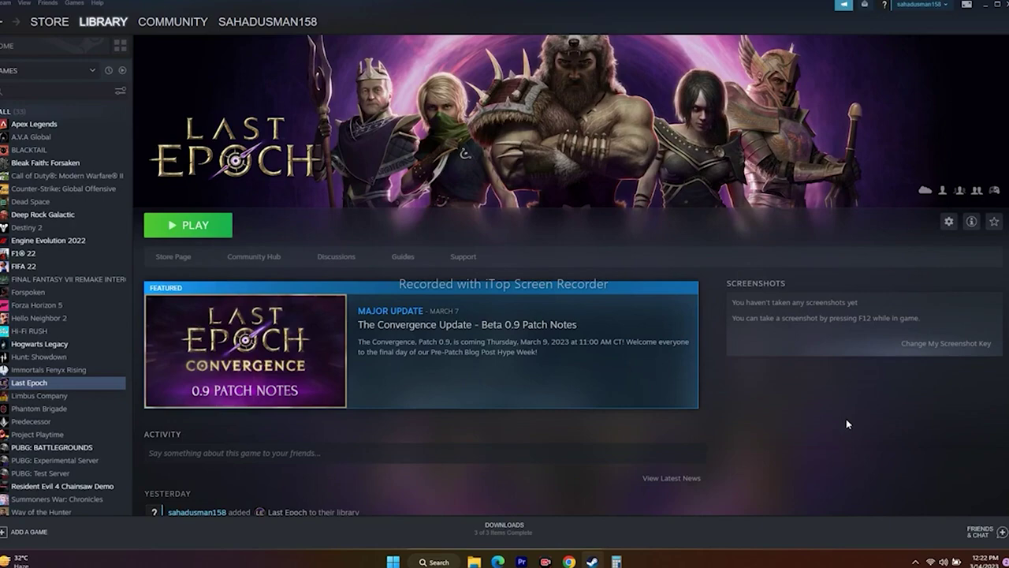